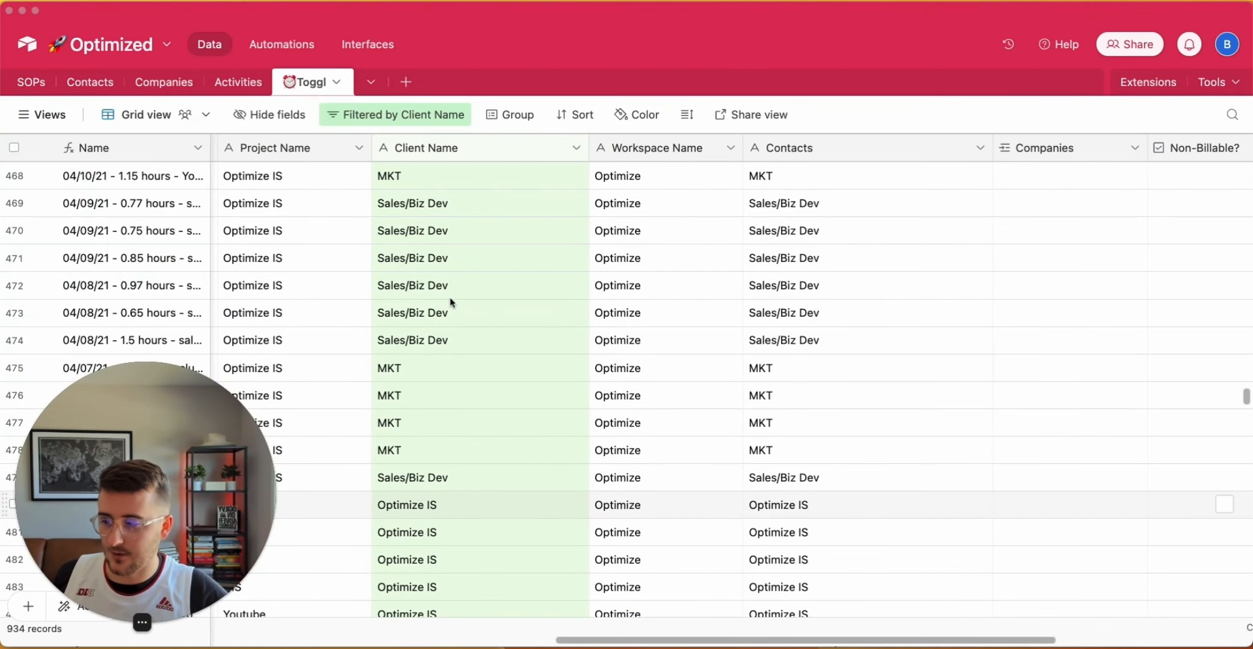
# Examine the different Client Name values across the Toggl time records.
pyautogui.rightClick(456, 159)
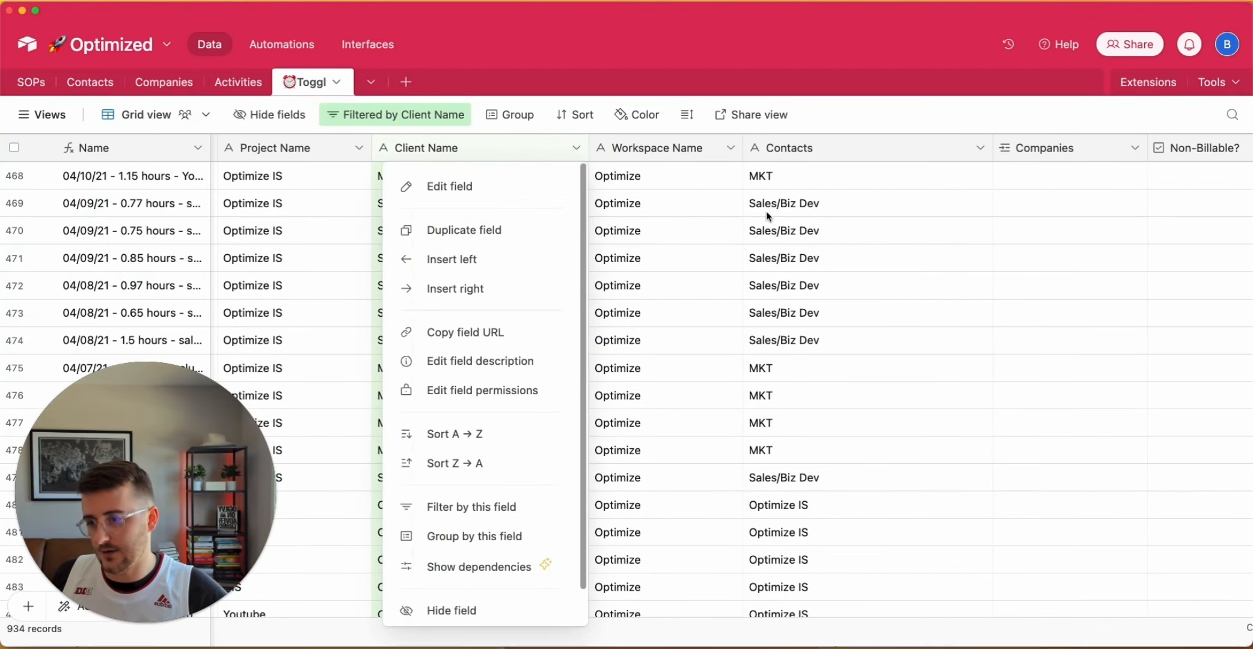
pyautogui.click(298, 207)
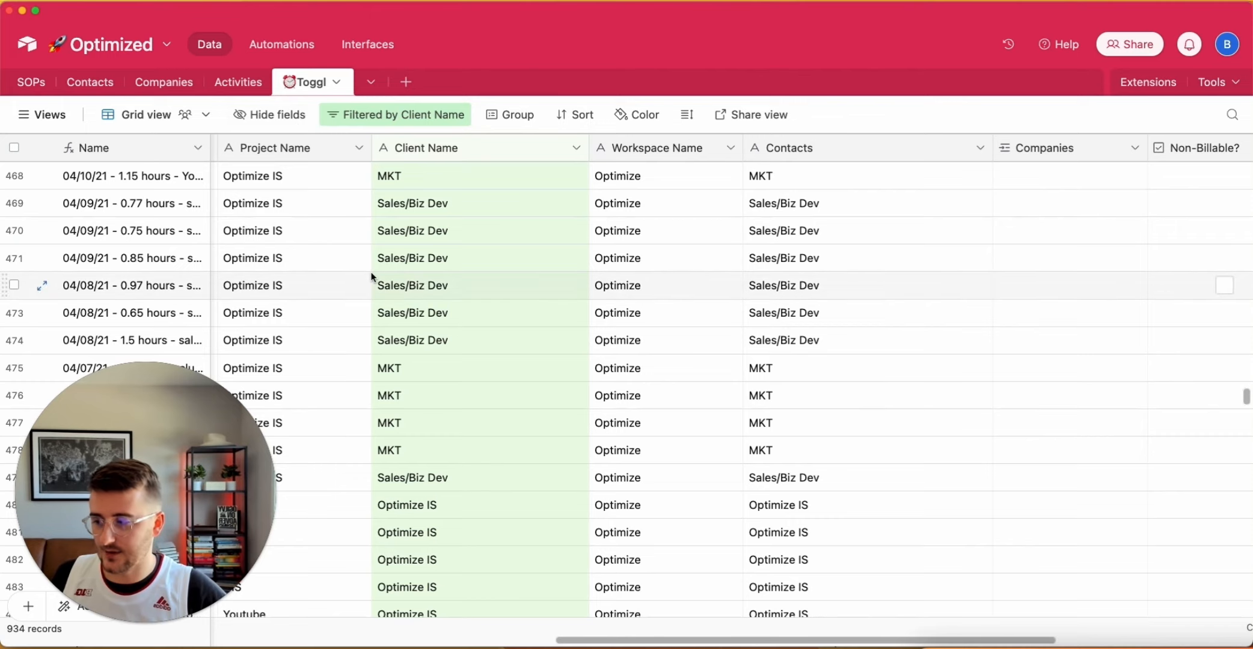
pyautogui.hscroll(1, 372, 278)
pyautogui.click(447, 240)
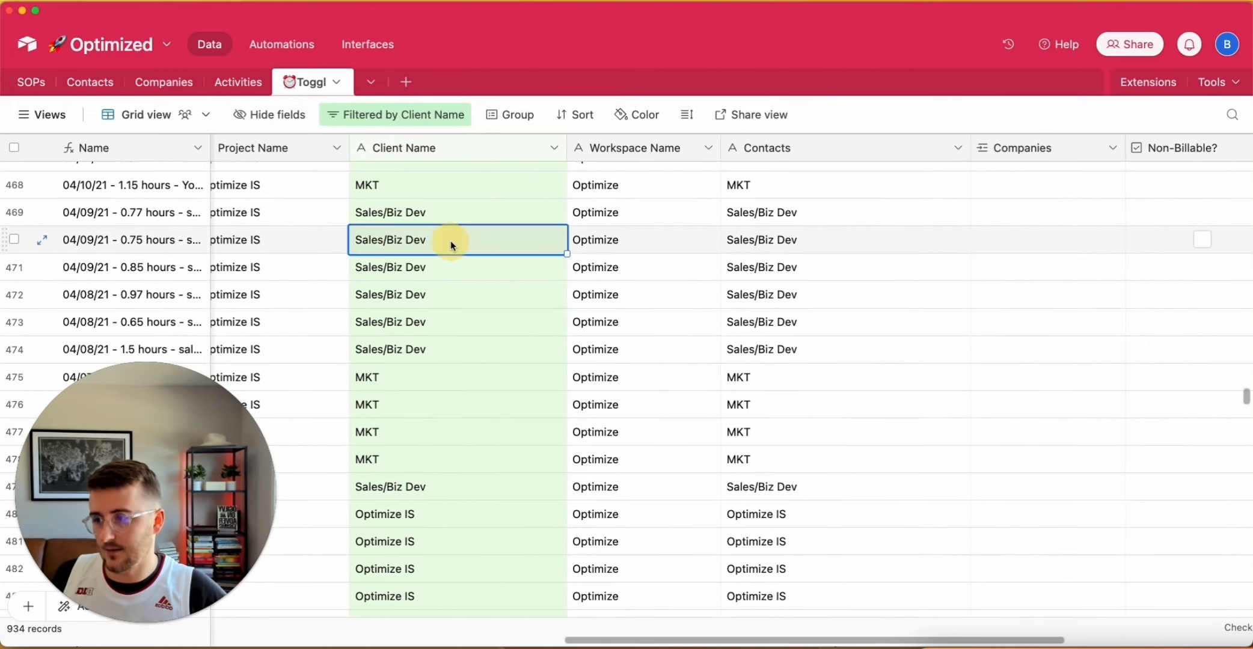
pyautogui.scroll(10, 414, 226)
pyautogui.hscroll(-1, 414, 226)
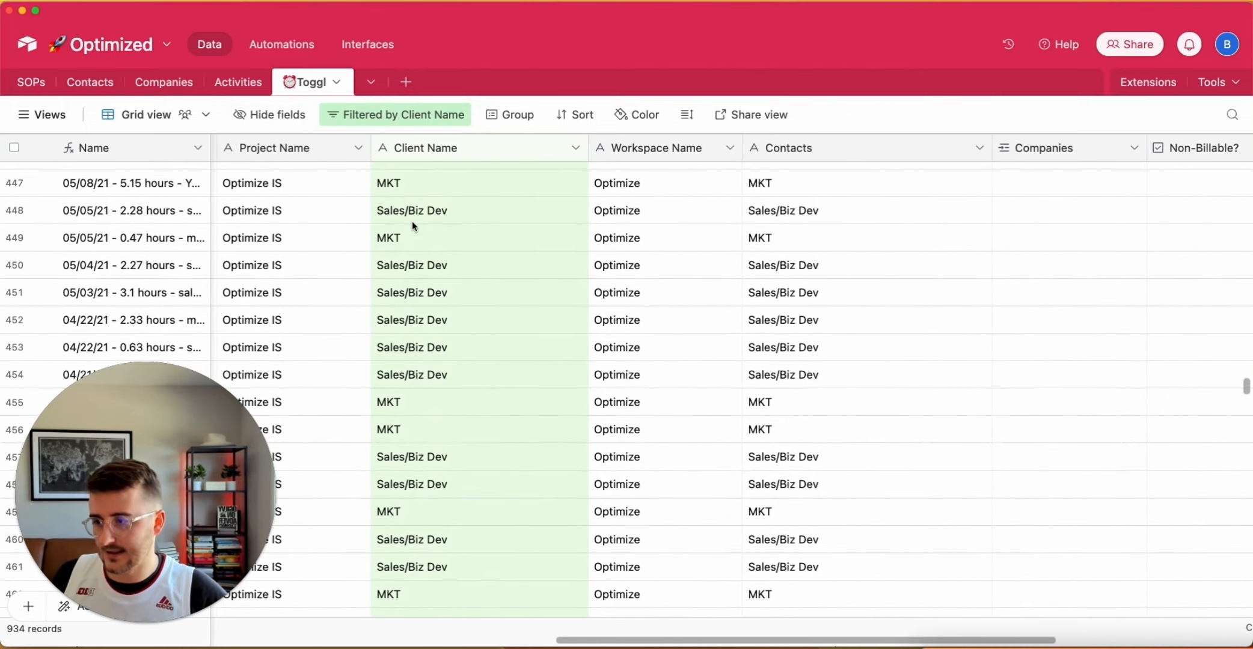
pyautogui.scroll(4, 413, 227)
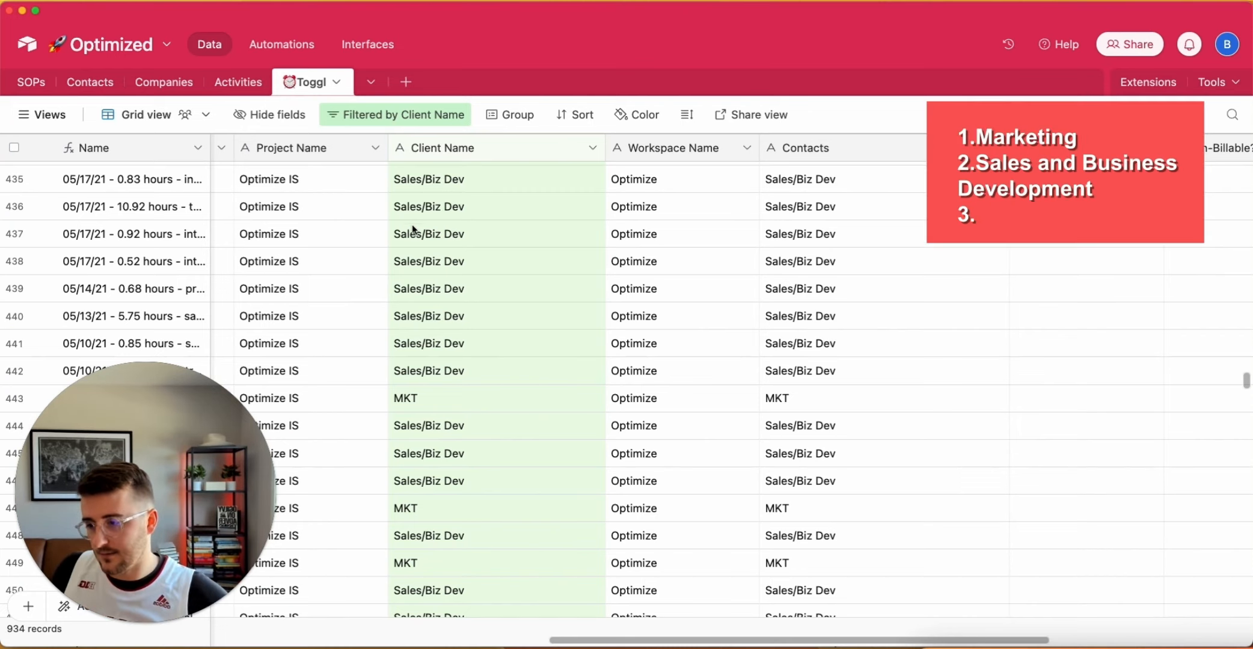
pyautogui.scroll(-15, 439, 402)
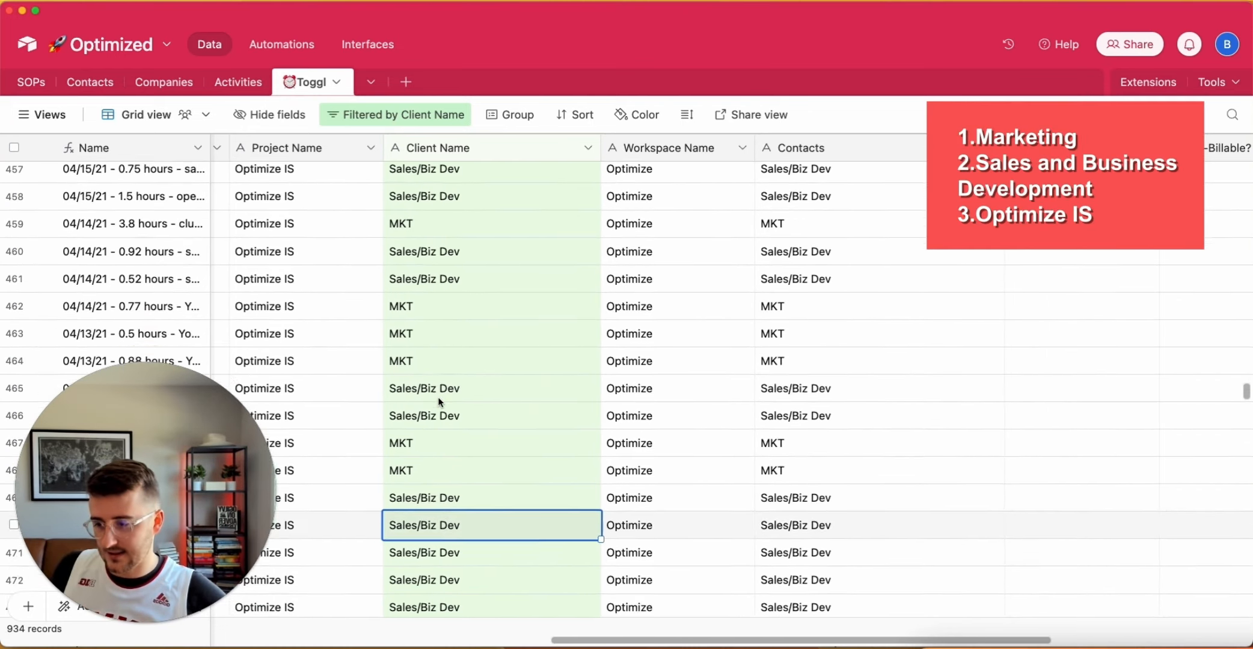
pyautogui.click(444, 415)
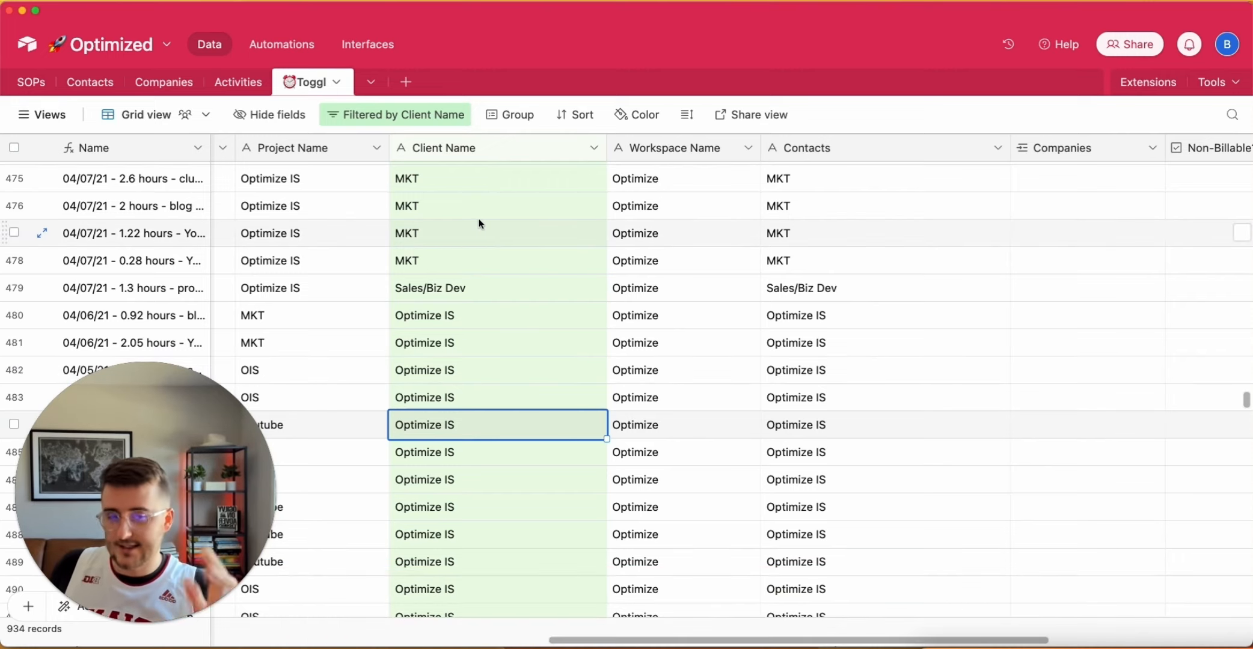
# Insert a checkbox field named "Temp Vlookup Run" directly after the Client Name field.
pyautogui.rightClick(517, 151)
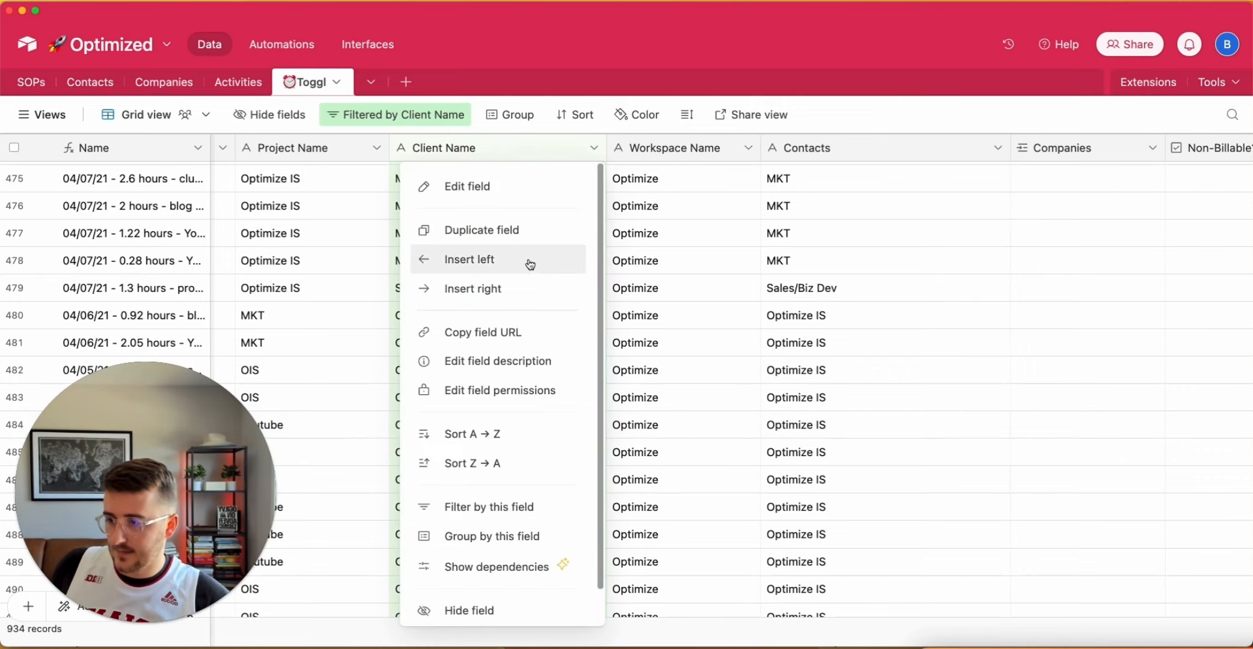
pyautogui.click(525, 293)
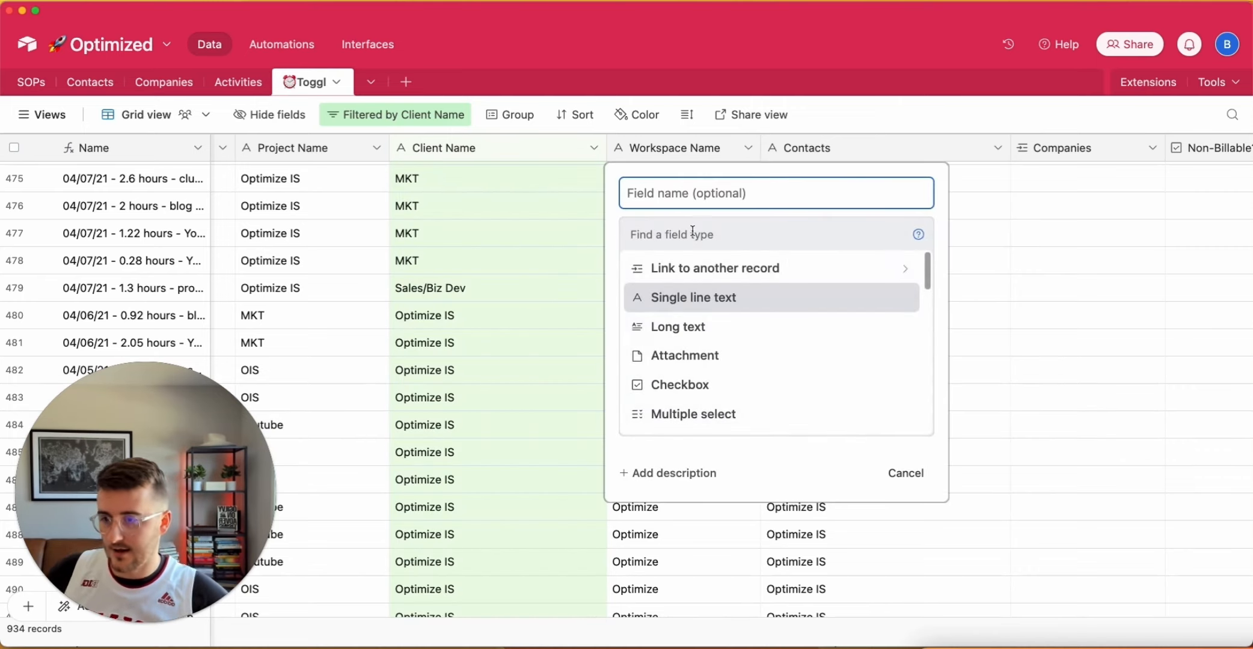
pyautogui.click(683, 397)
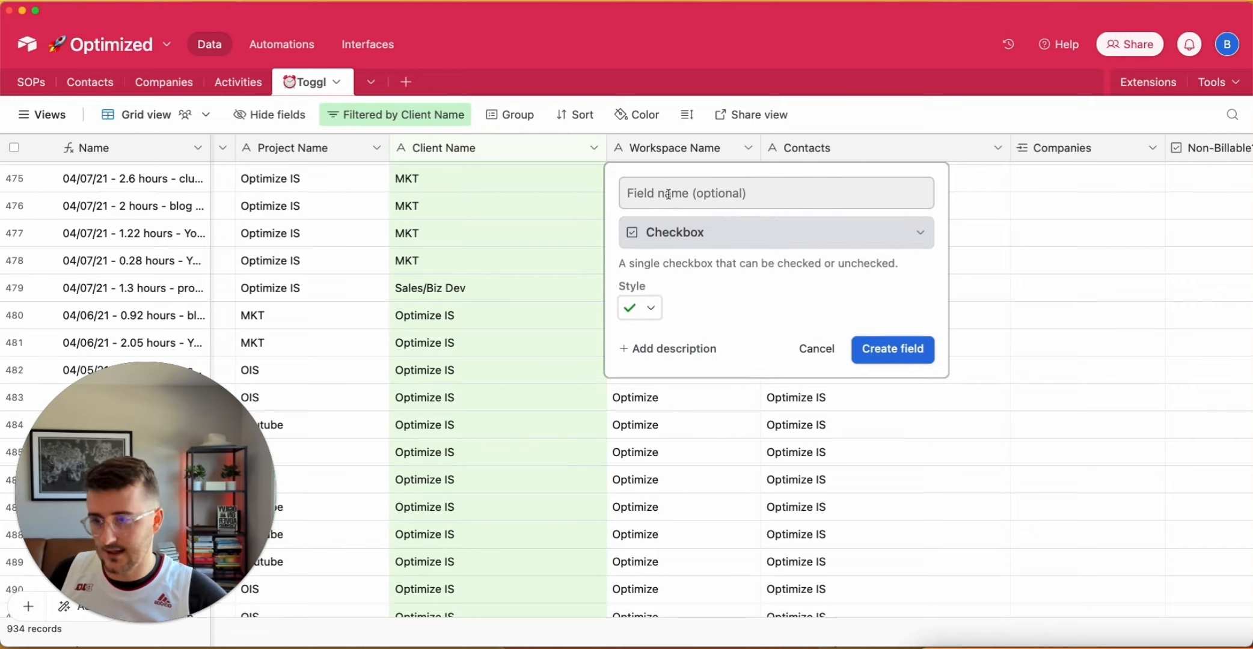
pyautogui.write('Temp V')
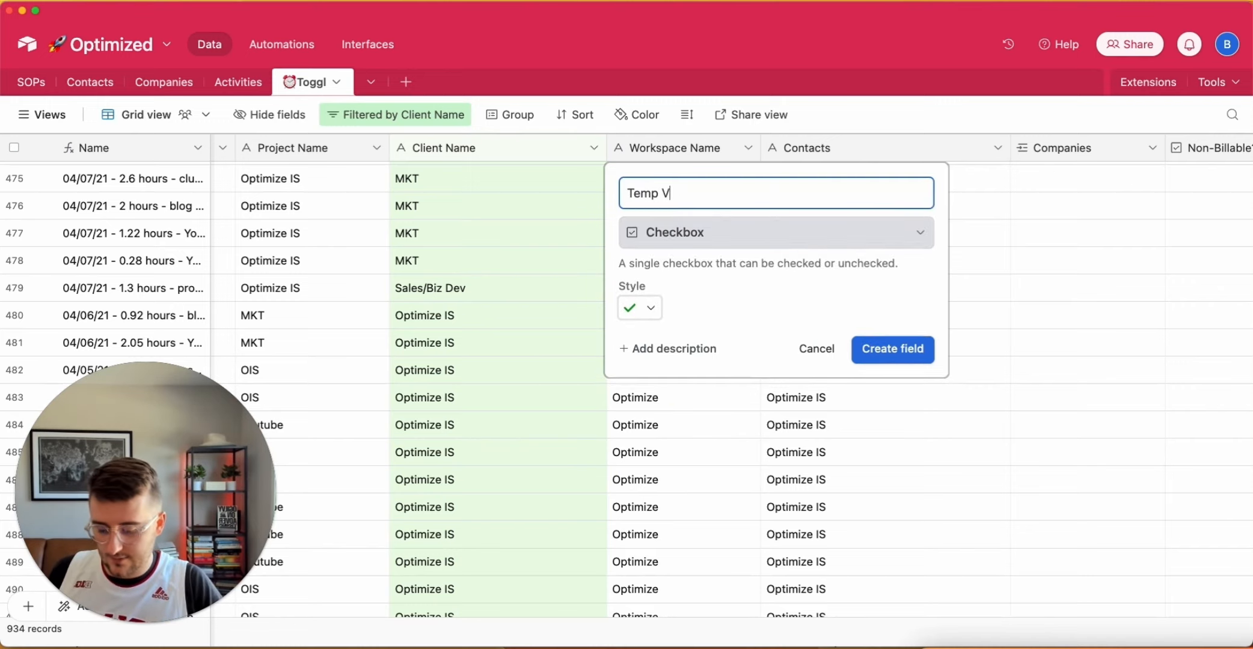
pyautogui.write('lookup')
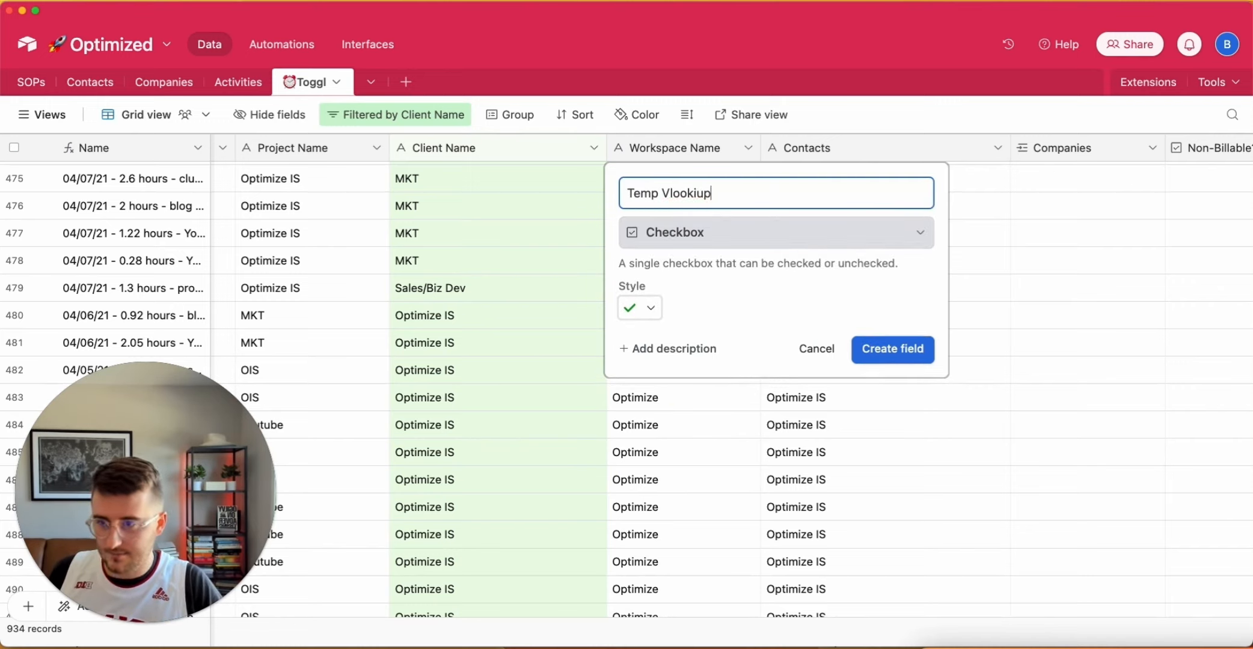
pyautogui.press('BackSpace')
pyautogui.press('BackSpace')
pyautogui.write('up Run')
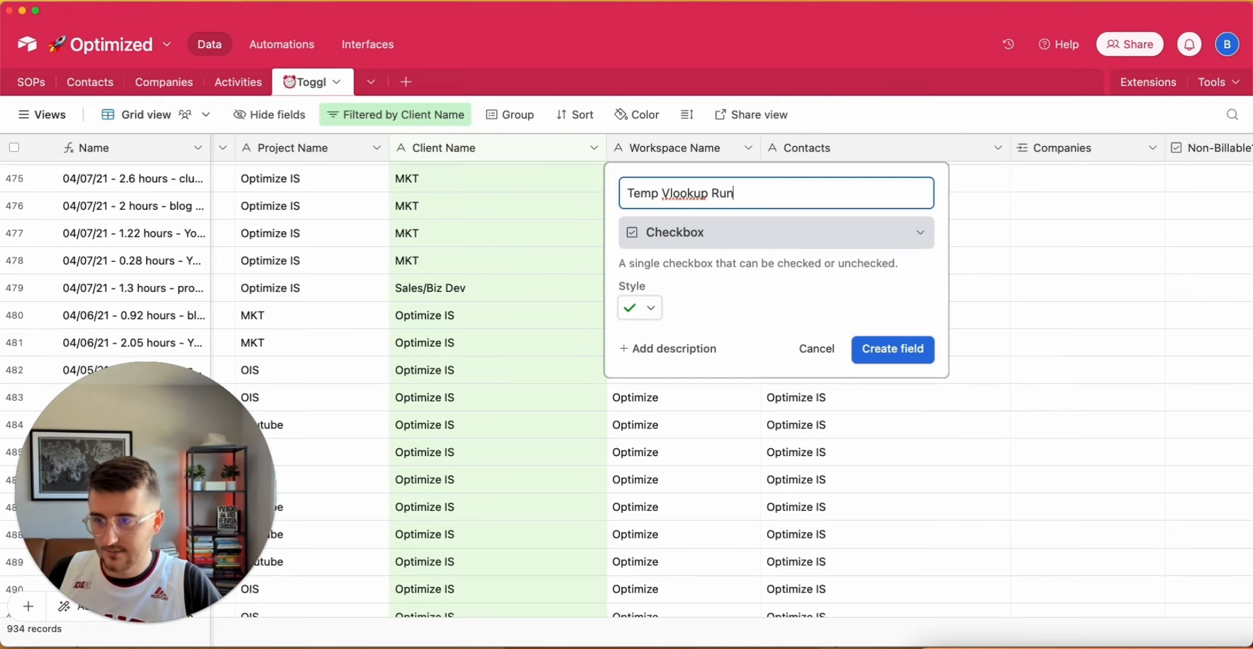
pyautogui.press('Return')
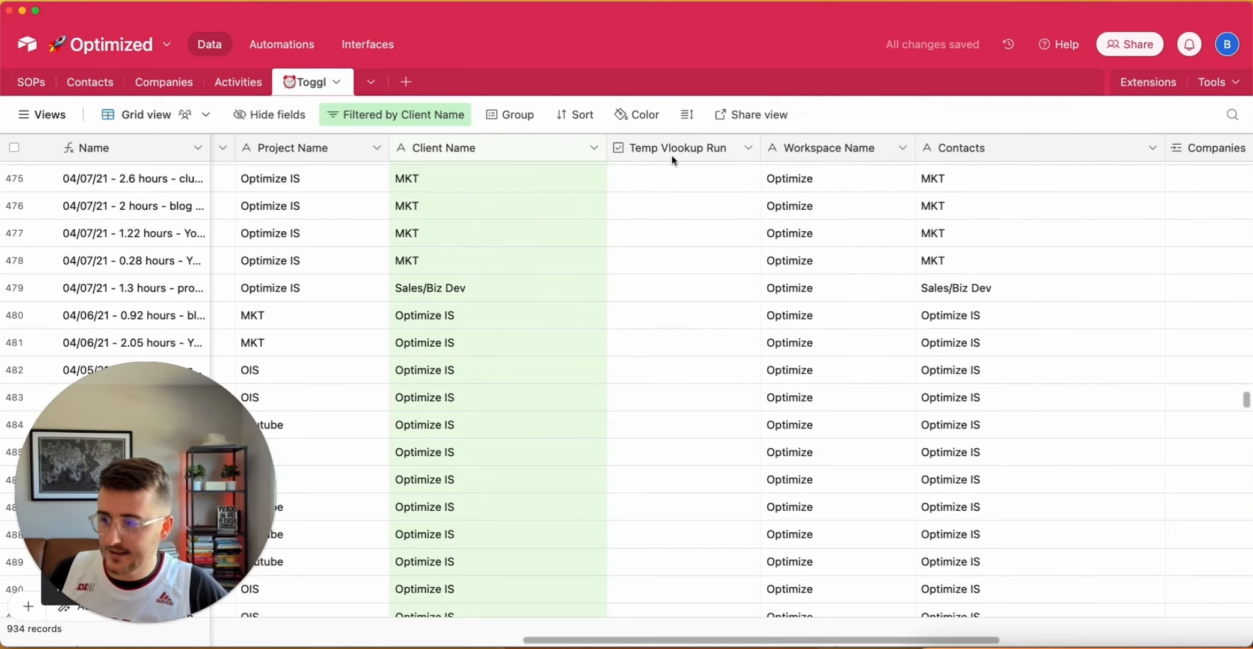
# Mark Temp Vlookup Run for record 480, the first Optimize IS client entry with project MKT.
pyautogui.scroll(1, 567, 296)
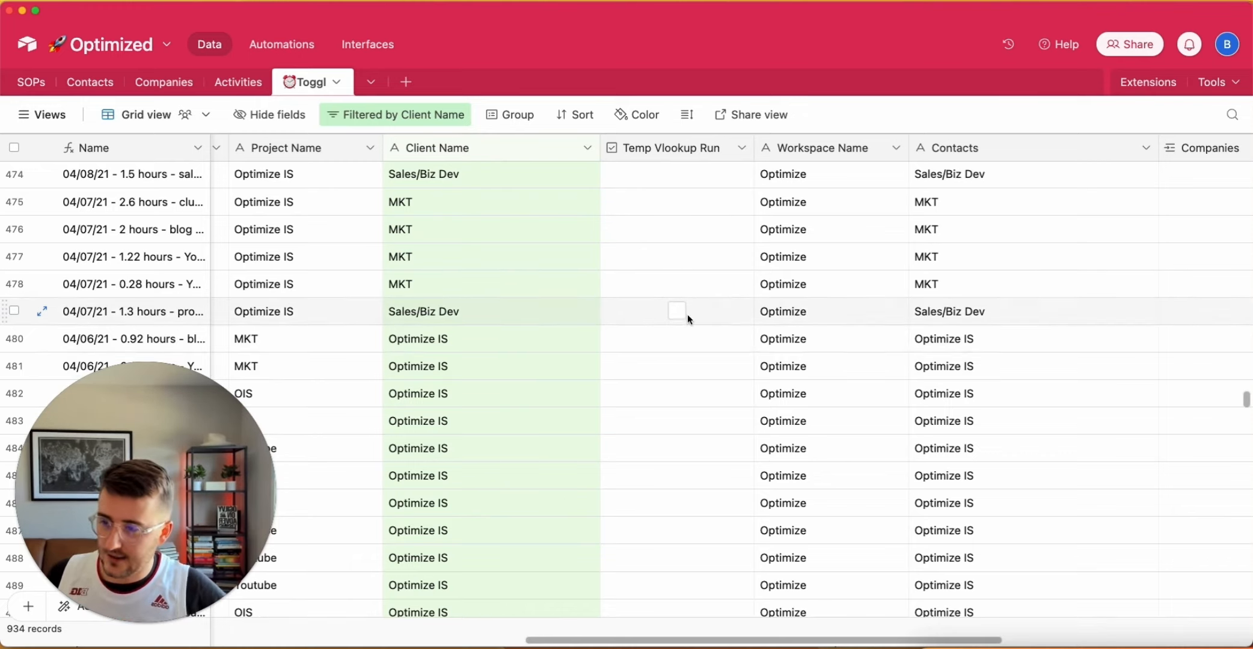
pyautogui.click(675, 345)
pyautogui.click(472, 341)
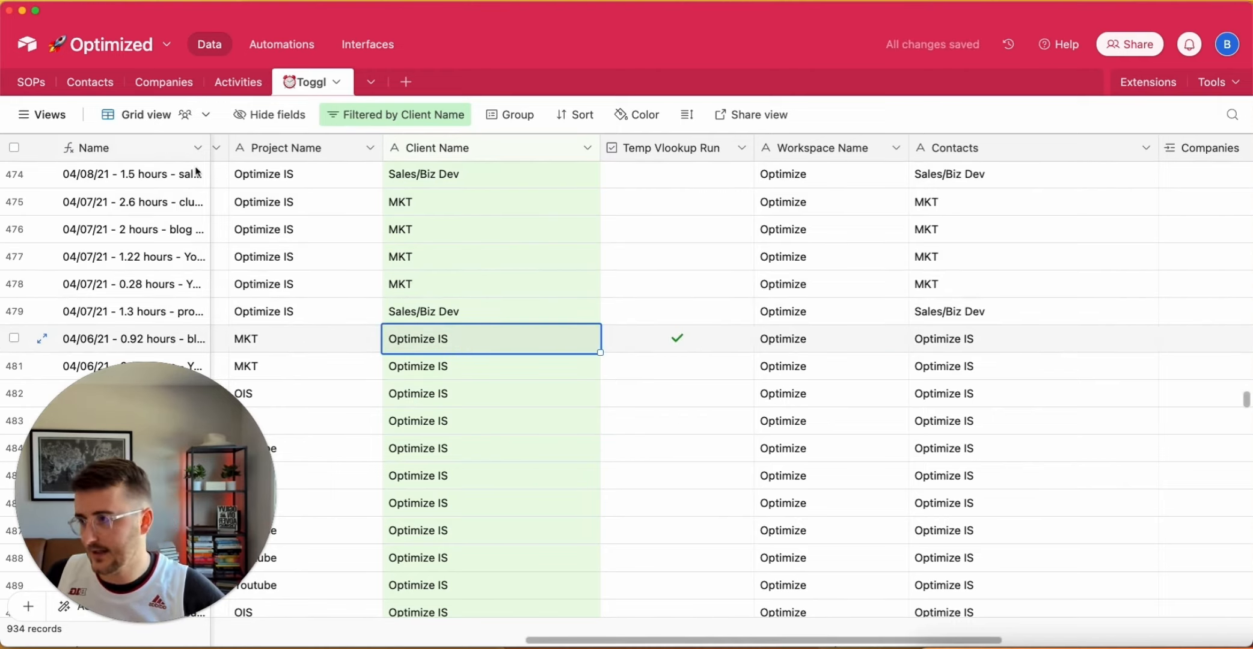
# Check the Name field of the Companies table and return to the Toggl table.
pyautogui.click(167, 90)
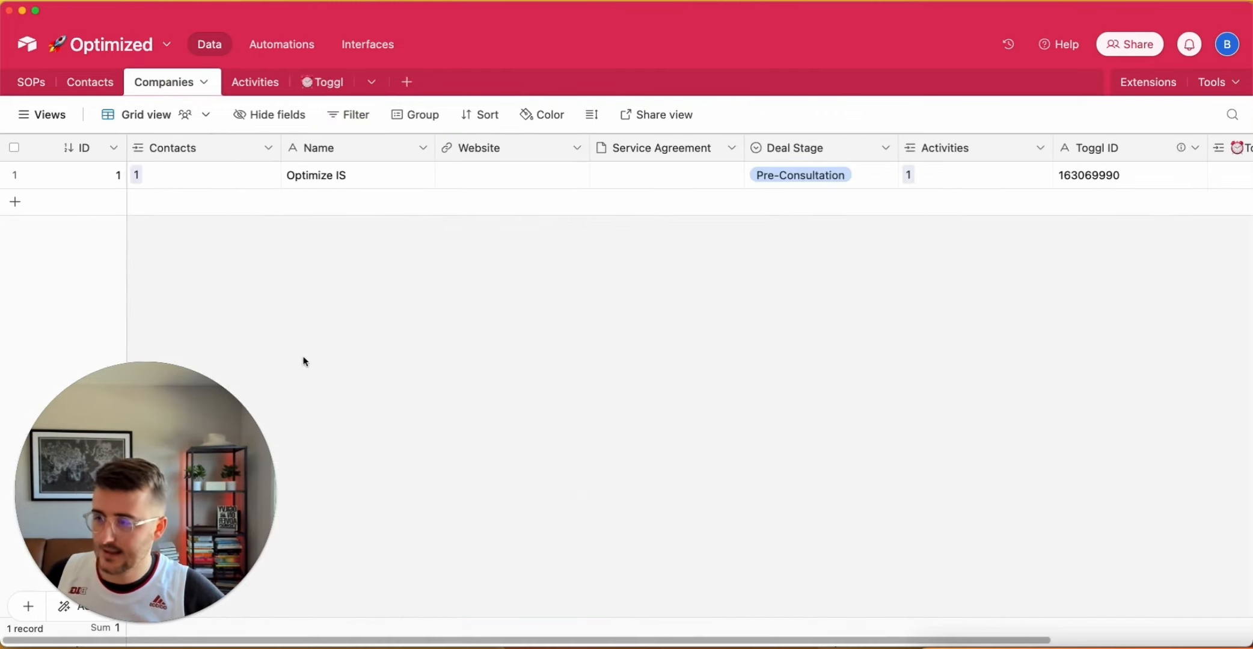
pyautogui.click(317, 149)
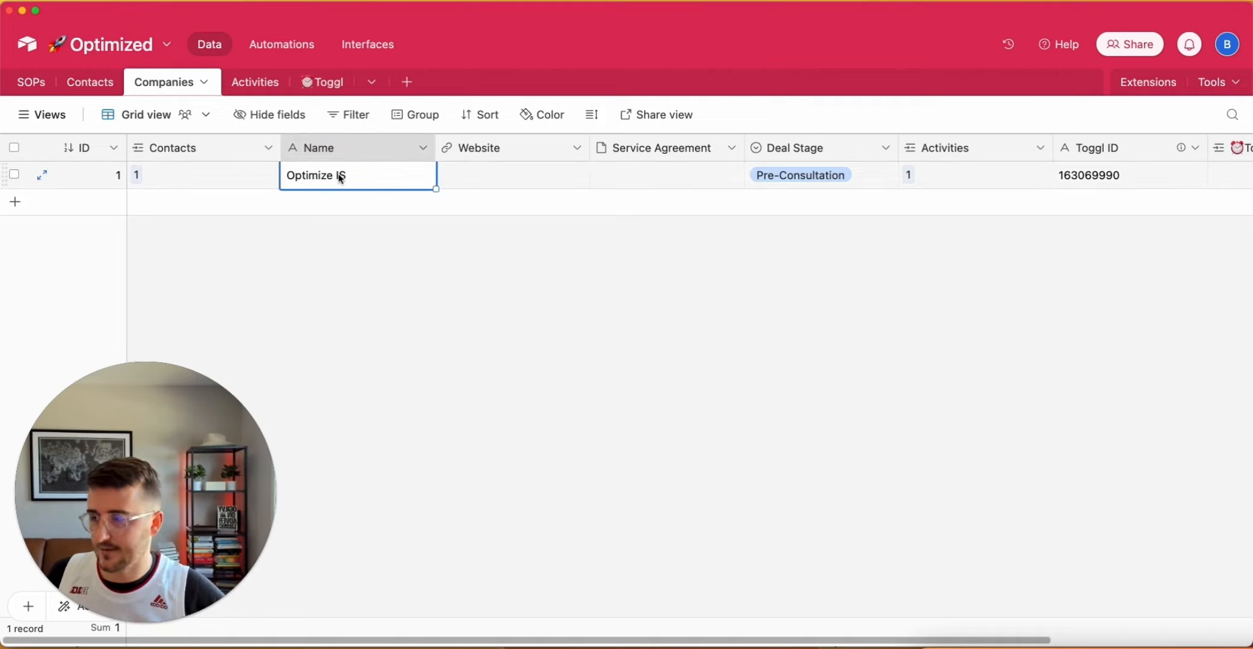
pyautogui.click(325, 83)
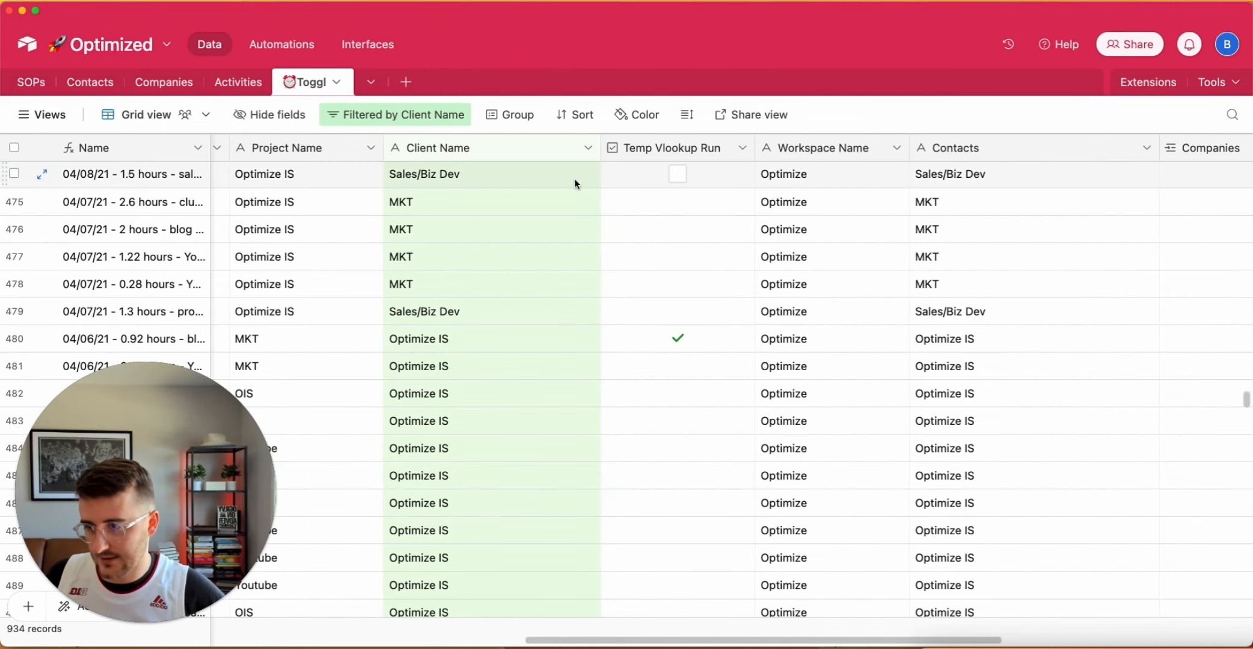
pyautogui.click(492, 151)
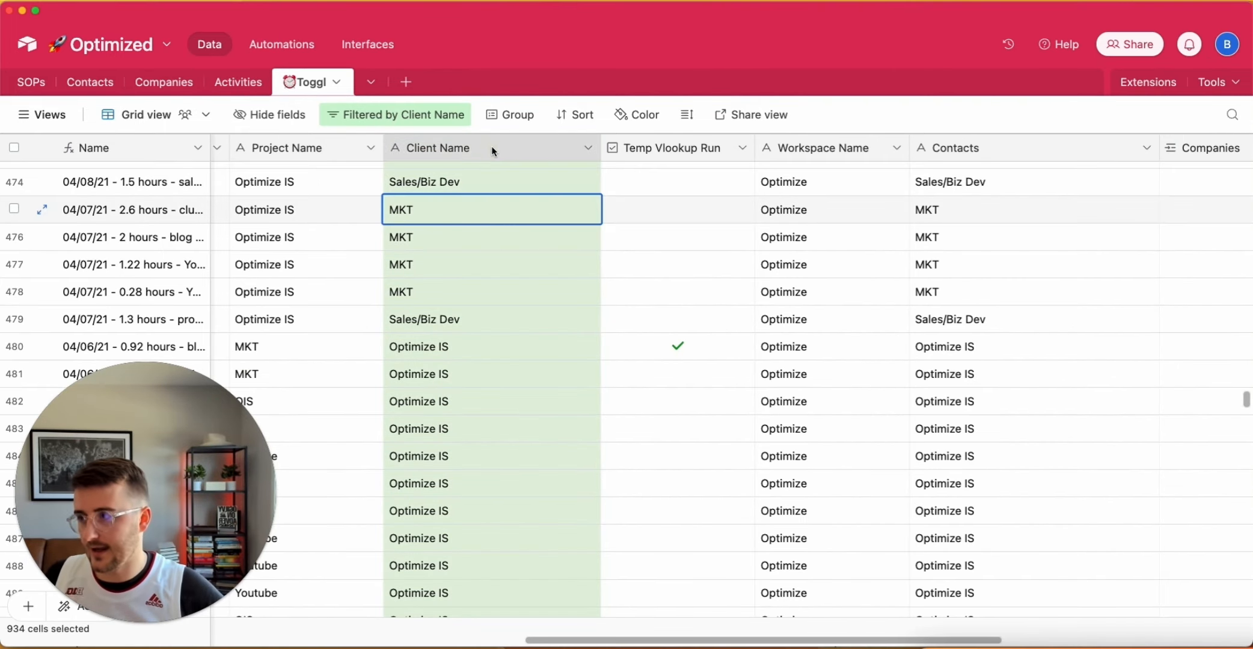
pyautogui.rightClick(492, 151)
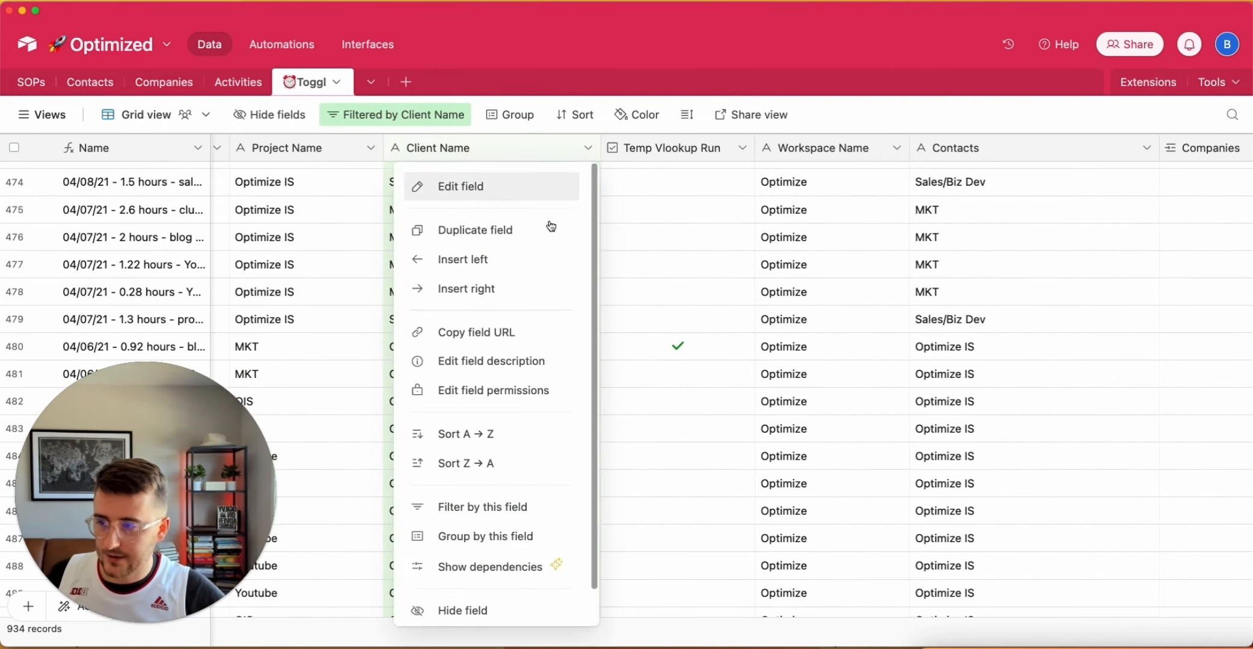
pyautogui.click(495, 295)
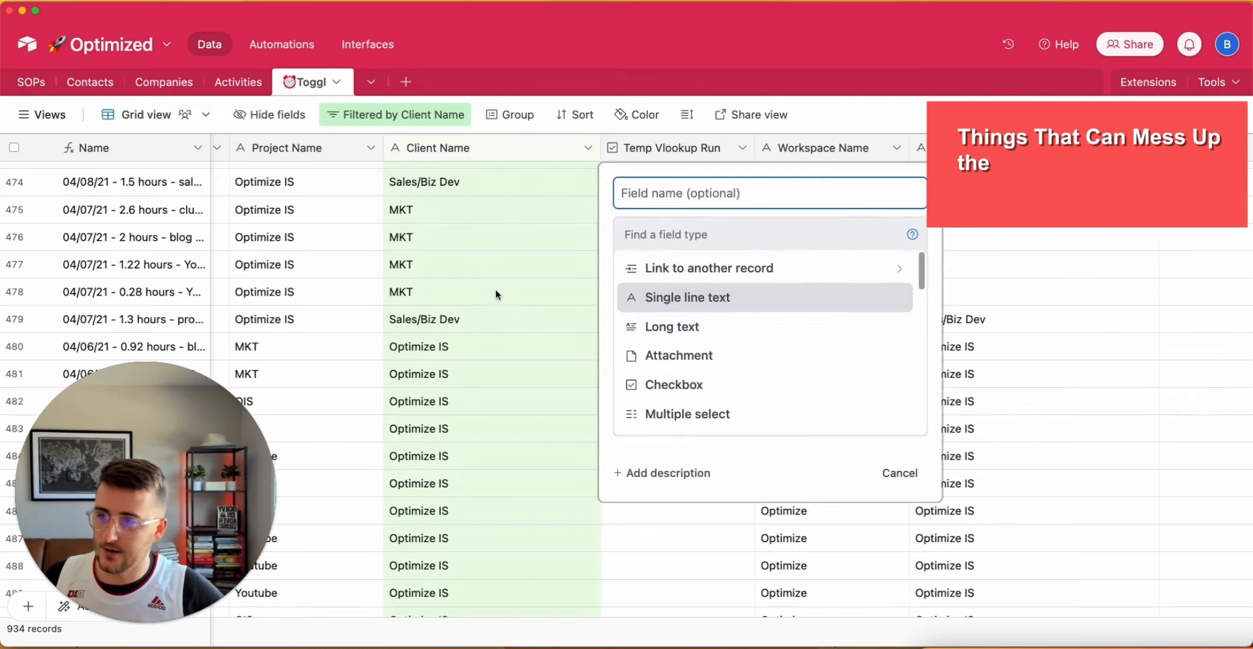
pyautogui.click(481, 263)
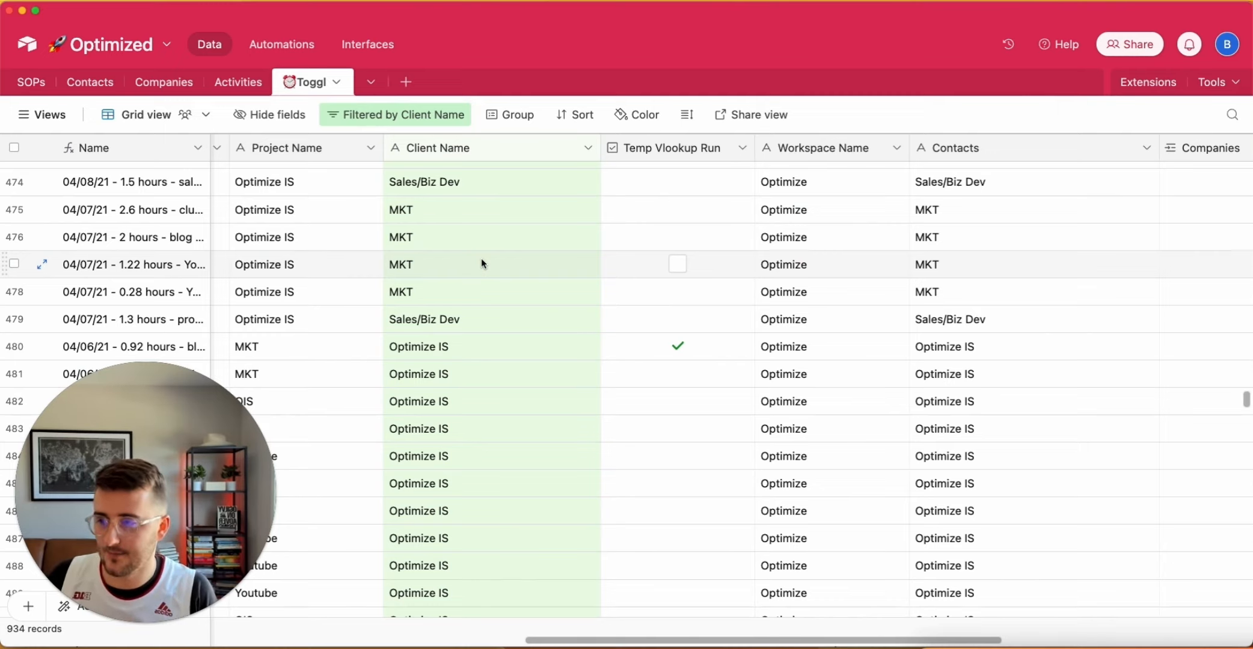
pyautogui.rightClick(468, 156)
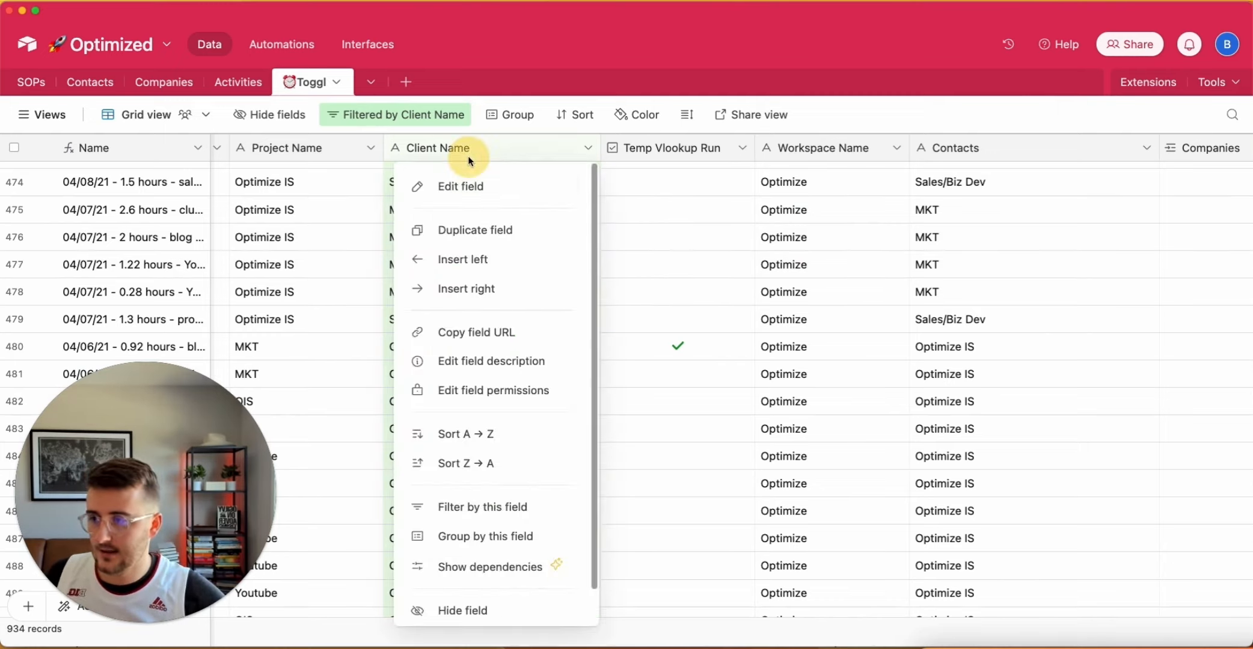
pyautogui.click(519, 285)
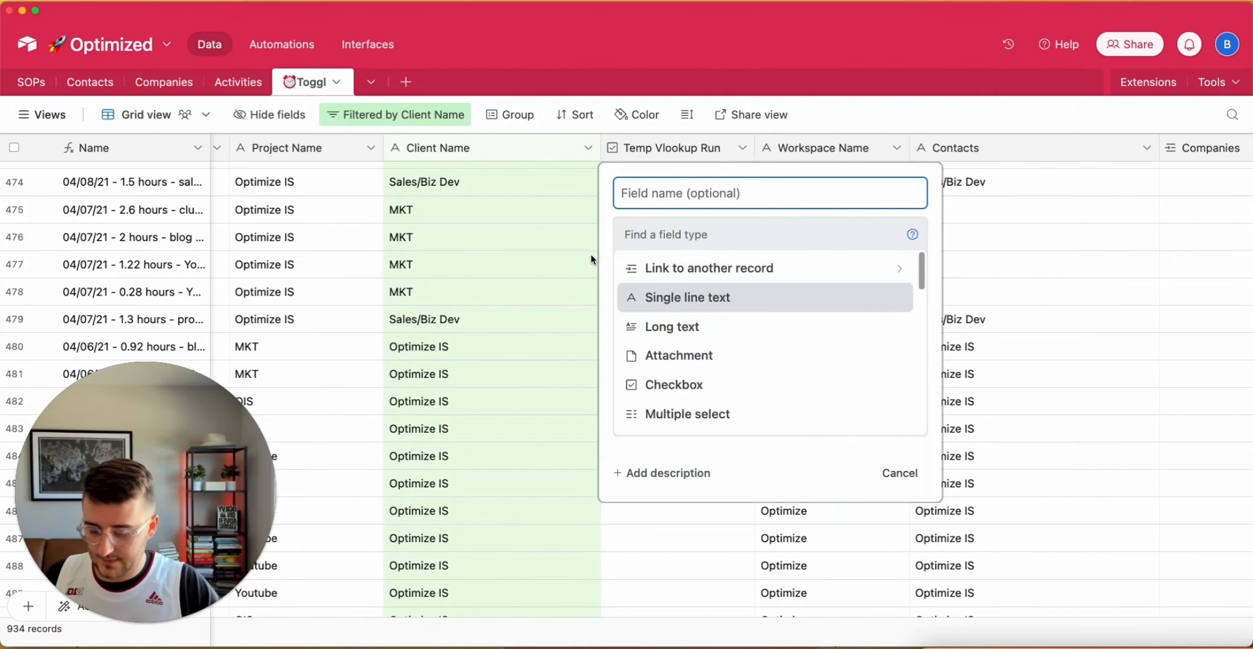
pyautogui.write('DEV ')
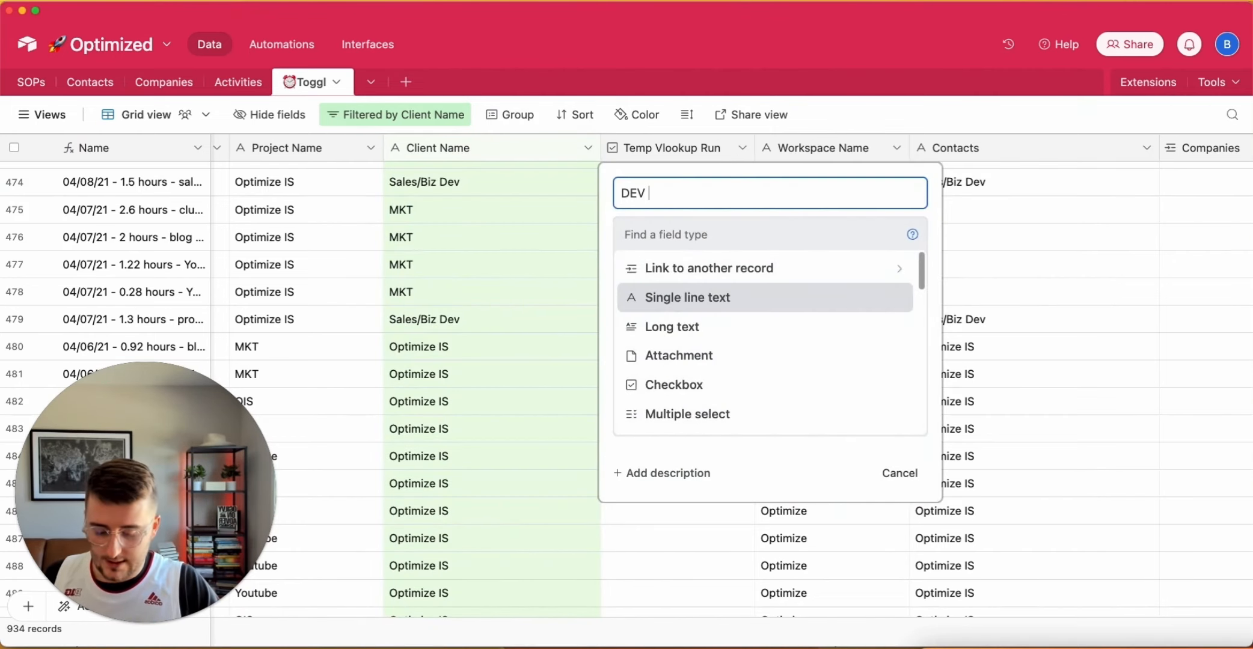
pyautogui.write('Search')
pyautogui.press('super+a')
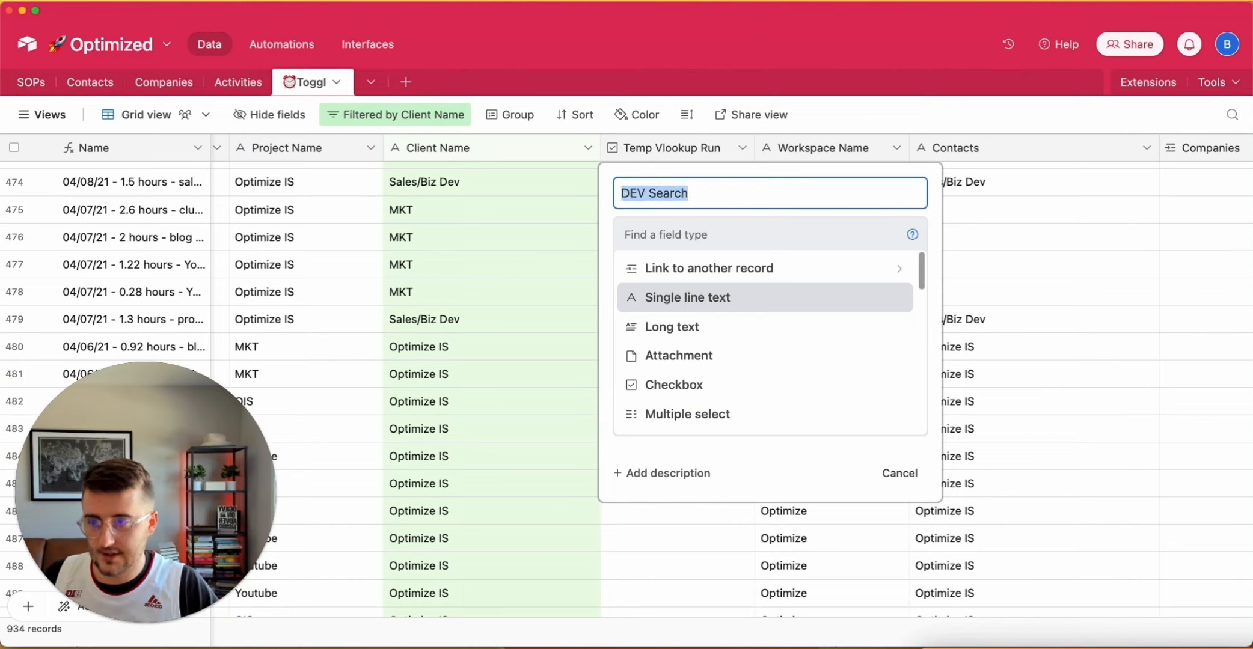
pyautogui.click(726, 234)
pyautogui.write('f')
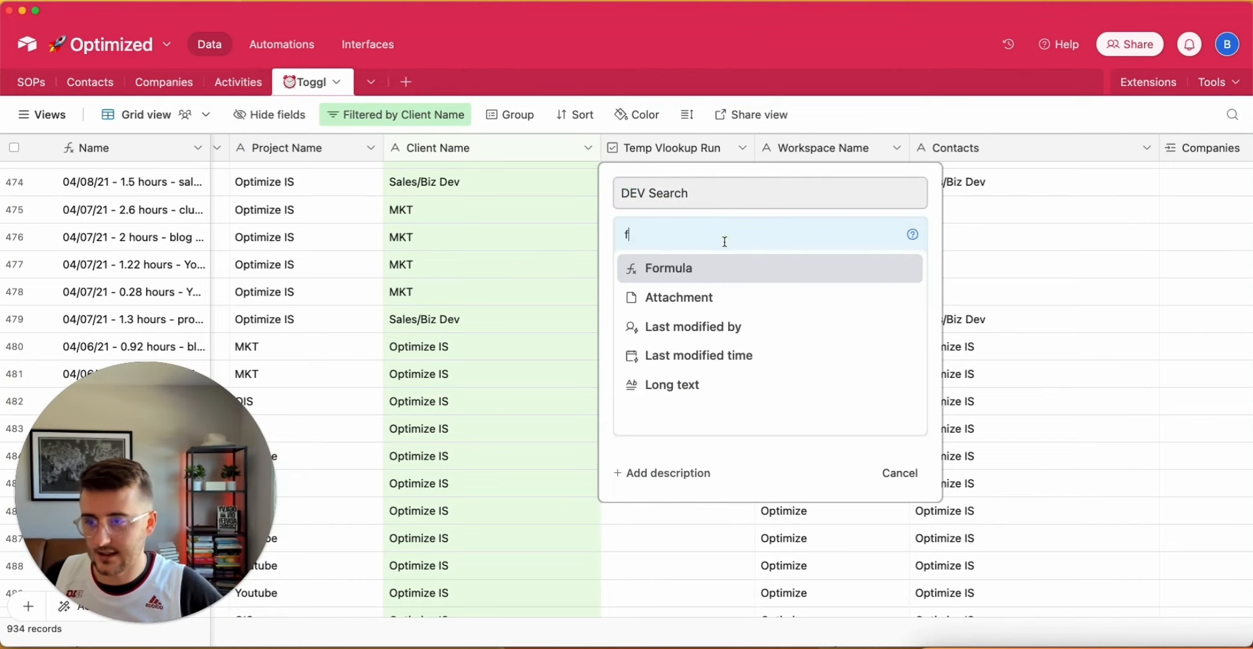
pyautogui.click(743, 272)
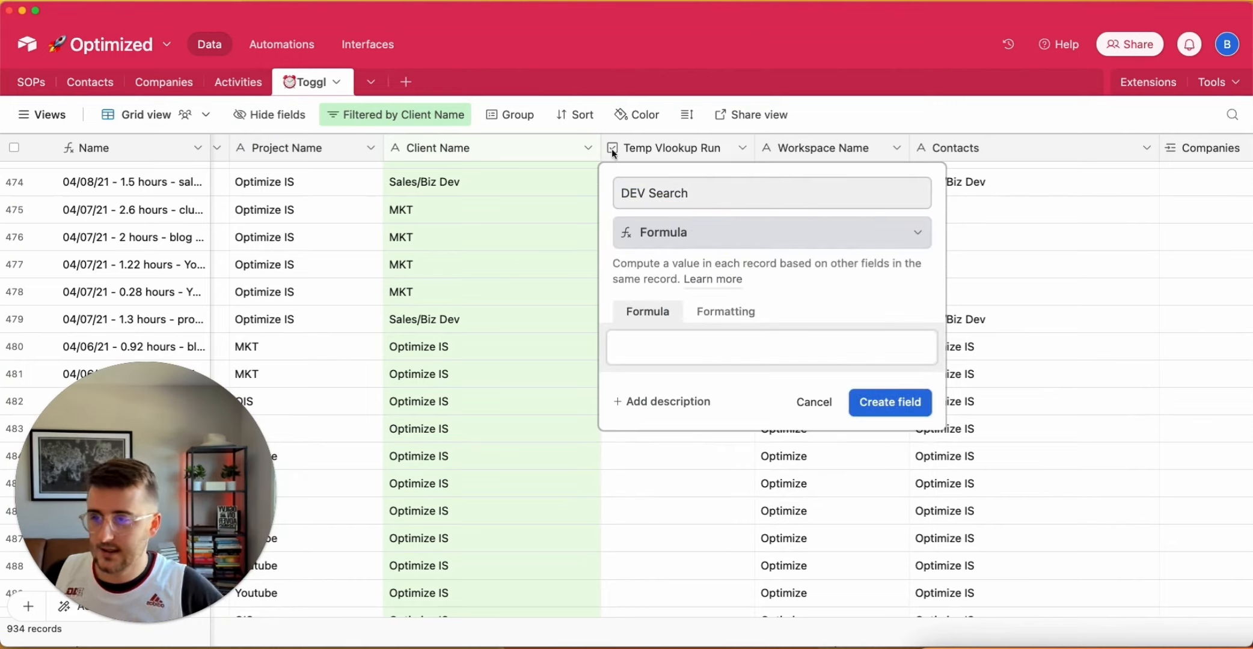
pyautogui.click(676, 188)
pyautogui.press('super+a')
pyautogui.press('super+c')
pyautogui.click(814, 401)
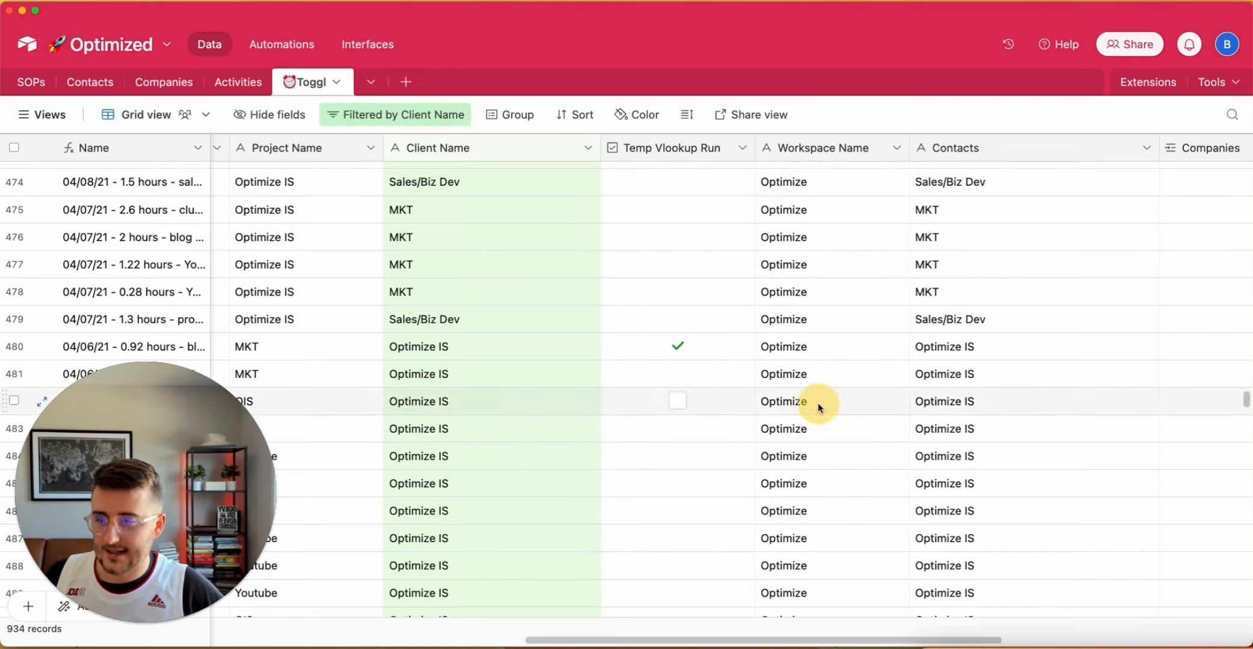
# Insert a field named "DEV Search" directly after Client Name in the Toggl table and make it a Formula field.
pyautogui.rightClick(469, 148)
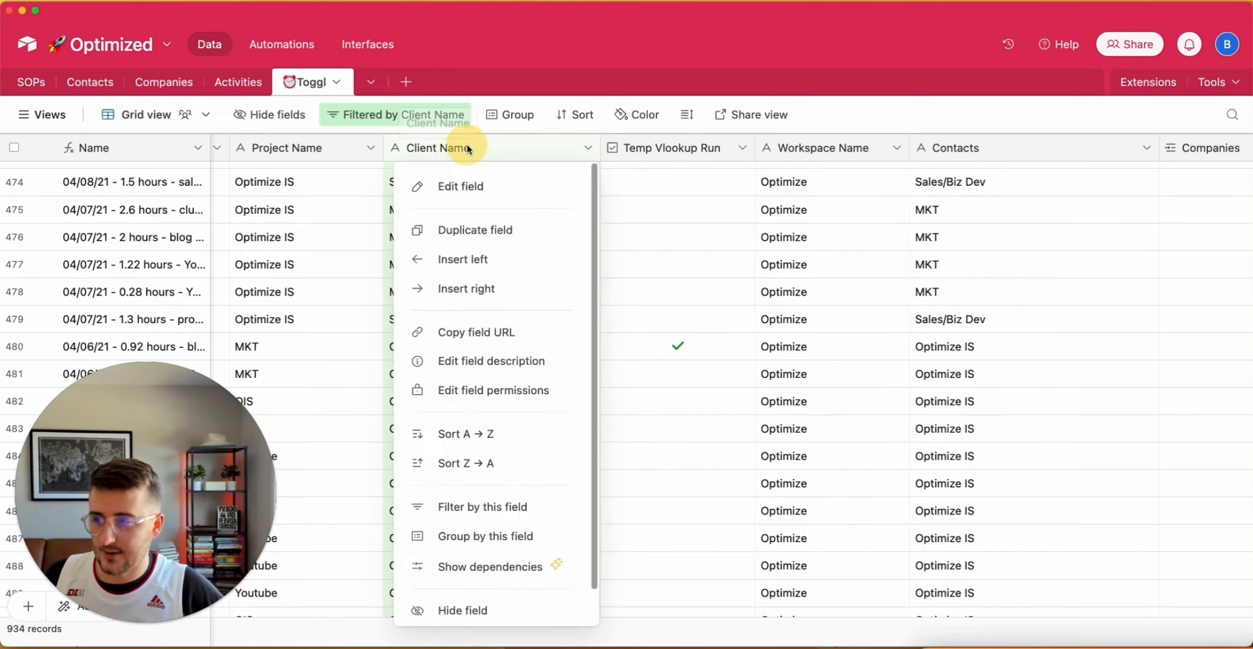
pyautogui.click(470, 289)
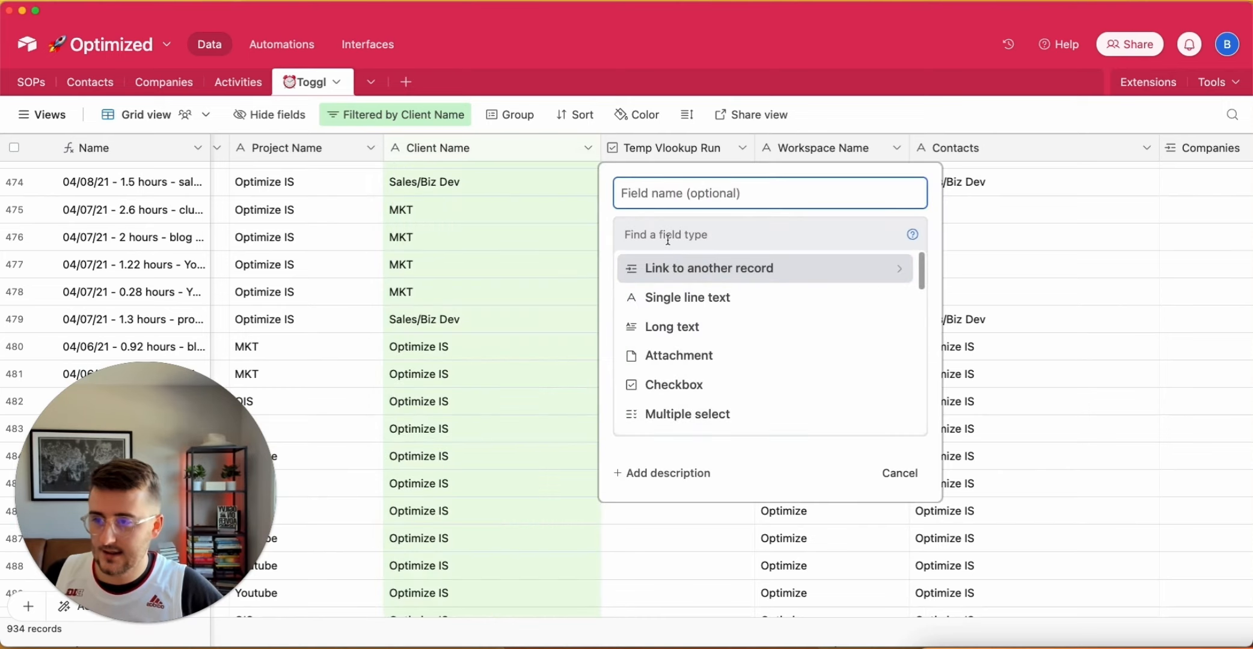
pyautogui.press('super+v')
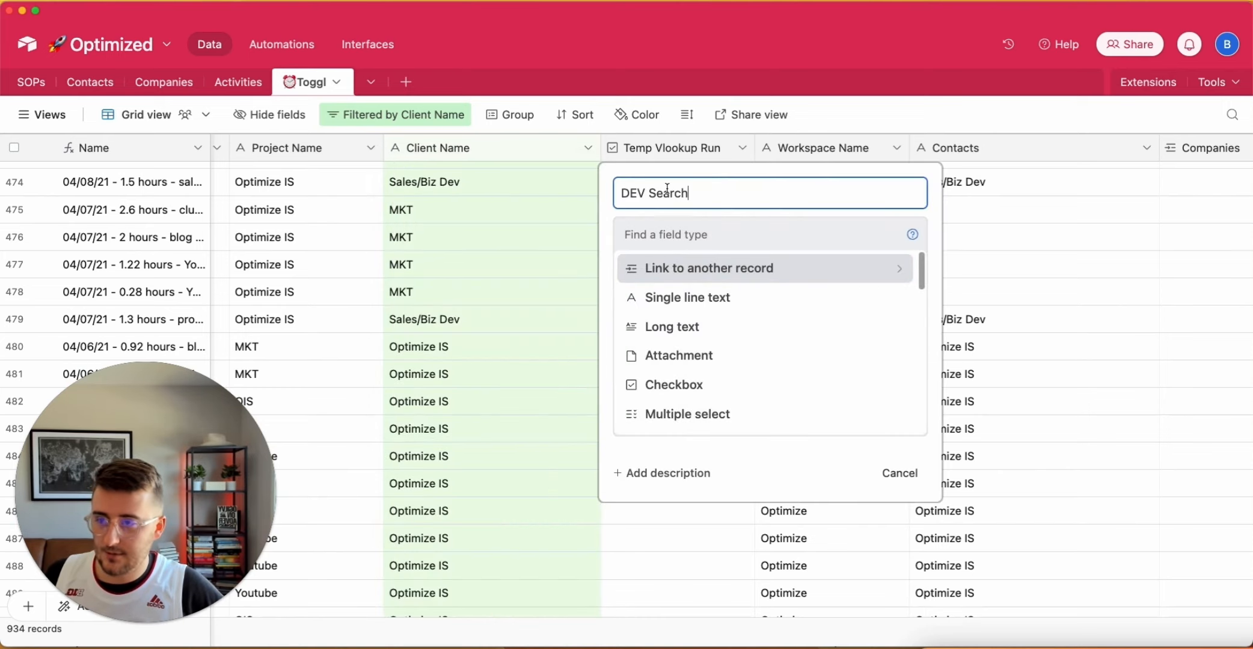
pyautogui.click(649, 240)
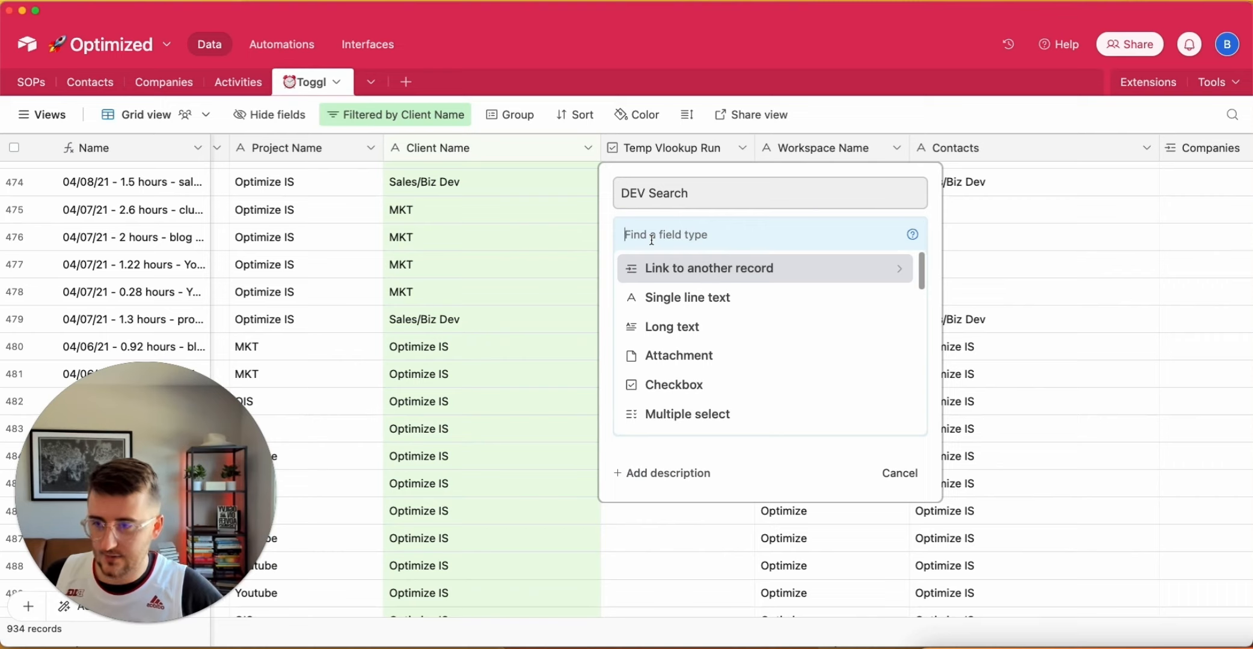
pyautogui.write('f')
pyautogui.click(667, 269)
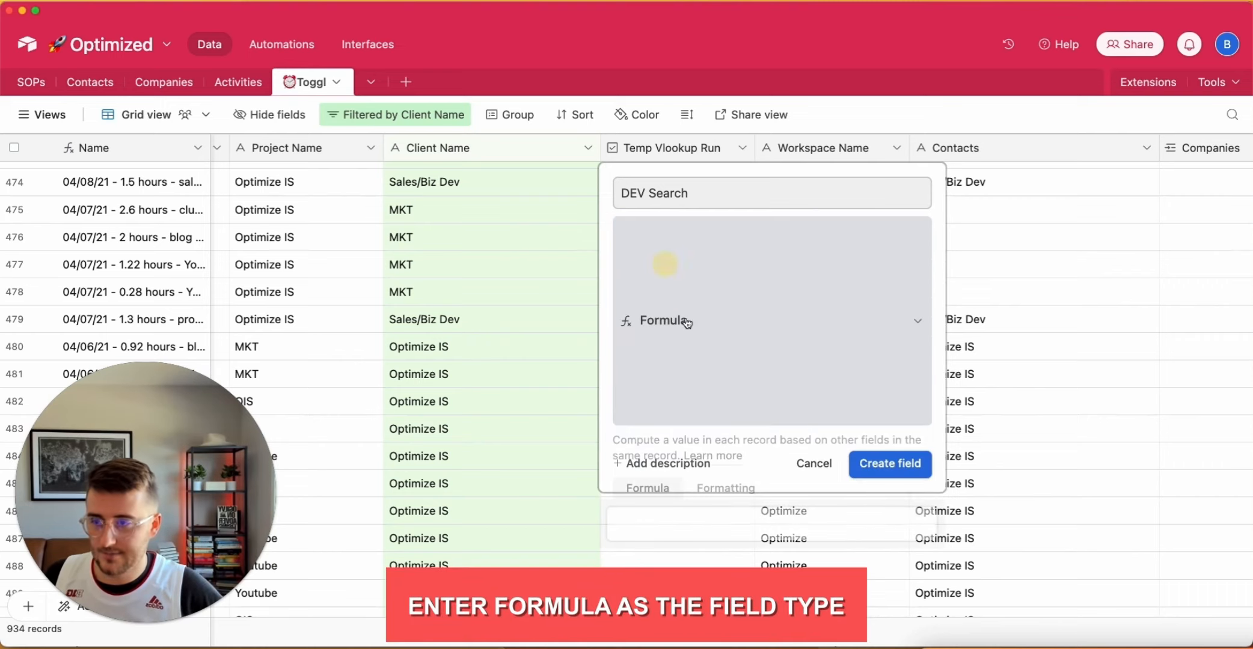
# Enter TRIM({Client Name}) as the DEV Search formula and check the field reference and its curly braces.
pyautogui.click(675, 344)
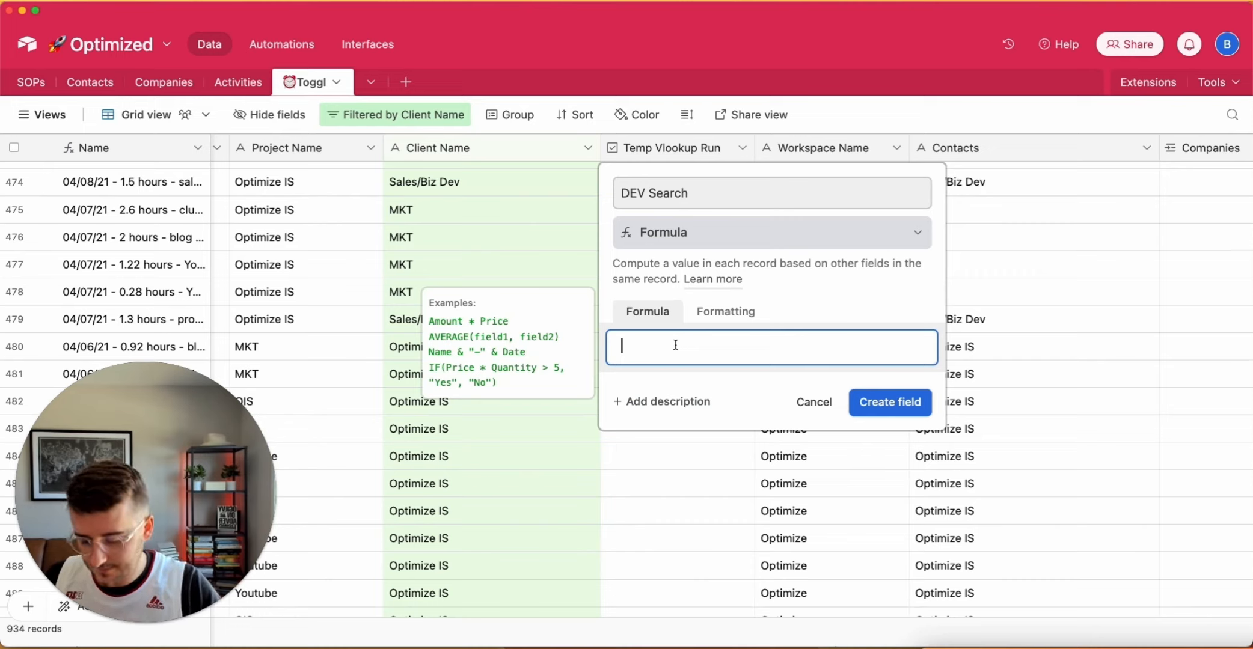
pyautogui.write('trim')
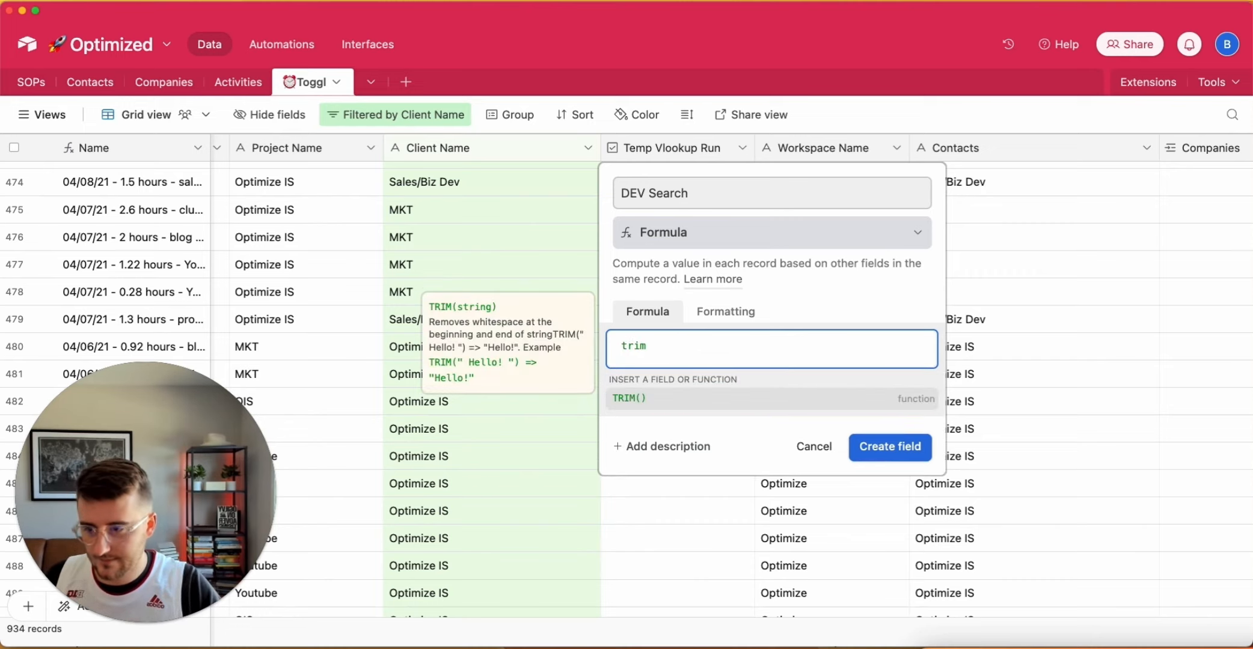
pyautogui.click(658, 408)
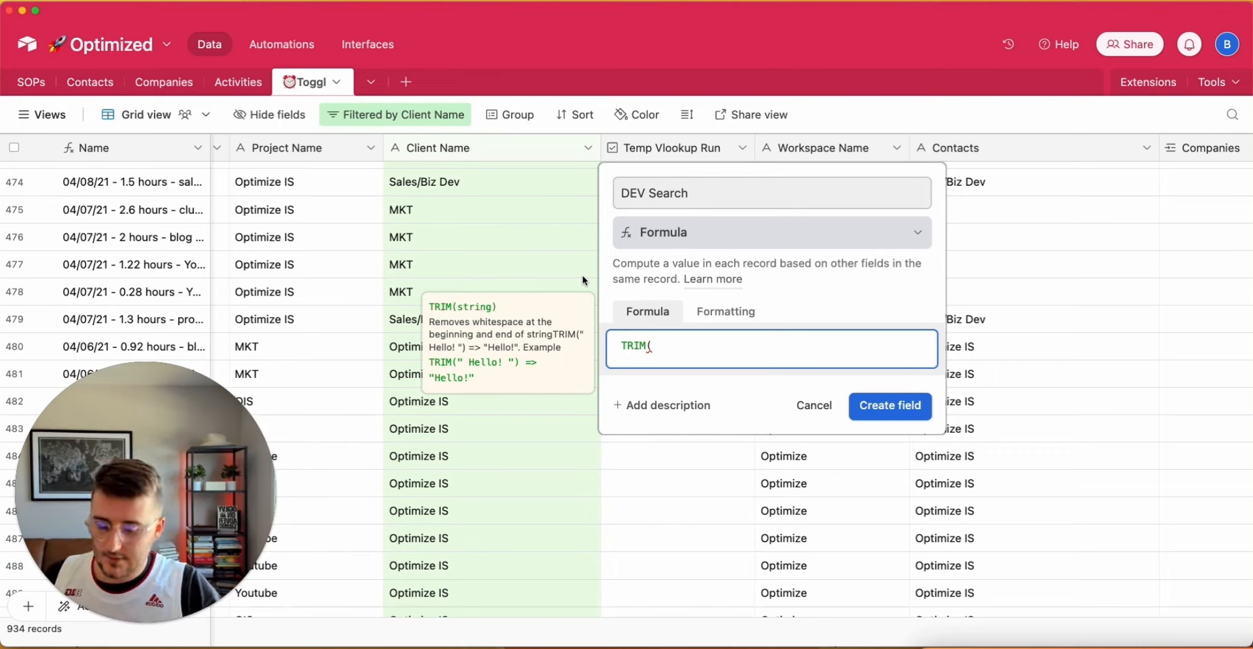
pyautogui.write('{cli')
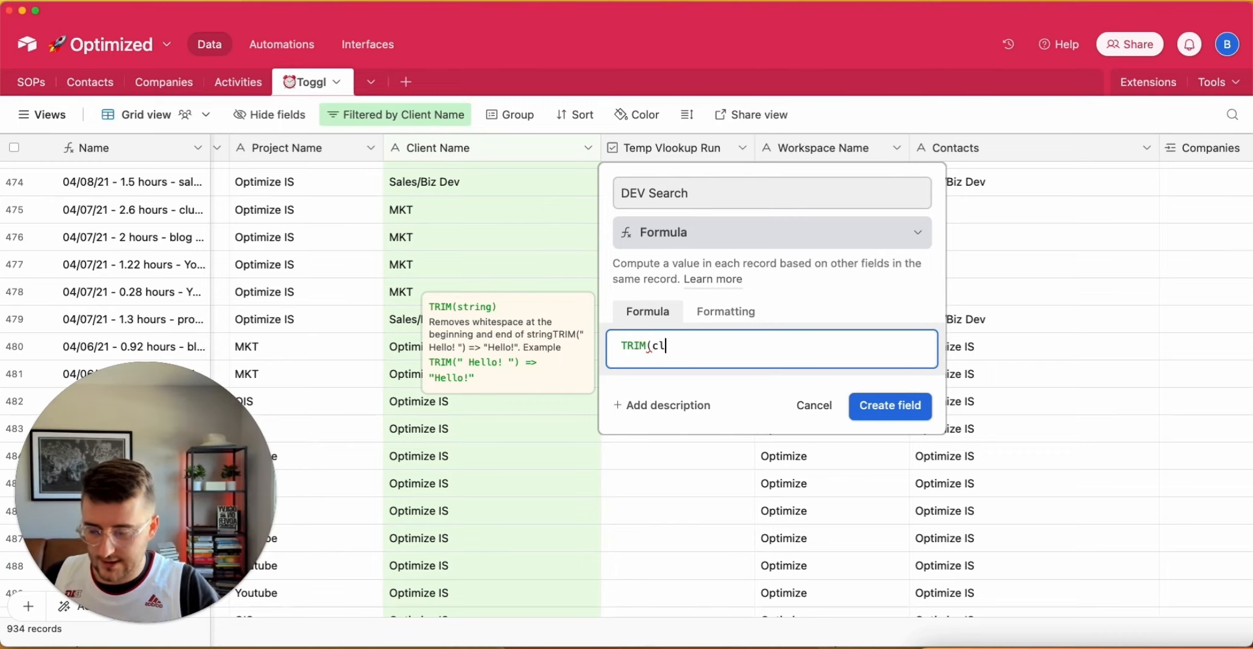
pyautogui.press('Return')
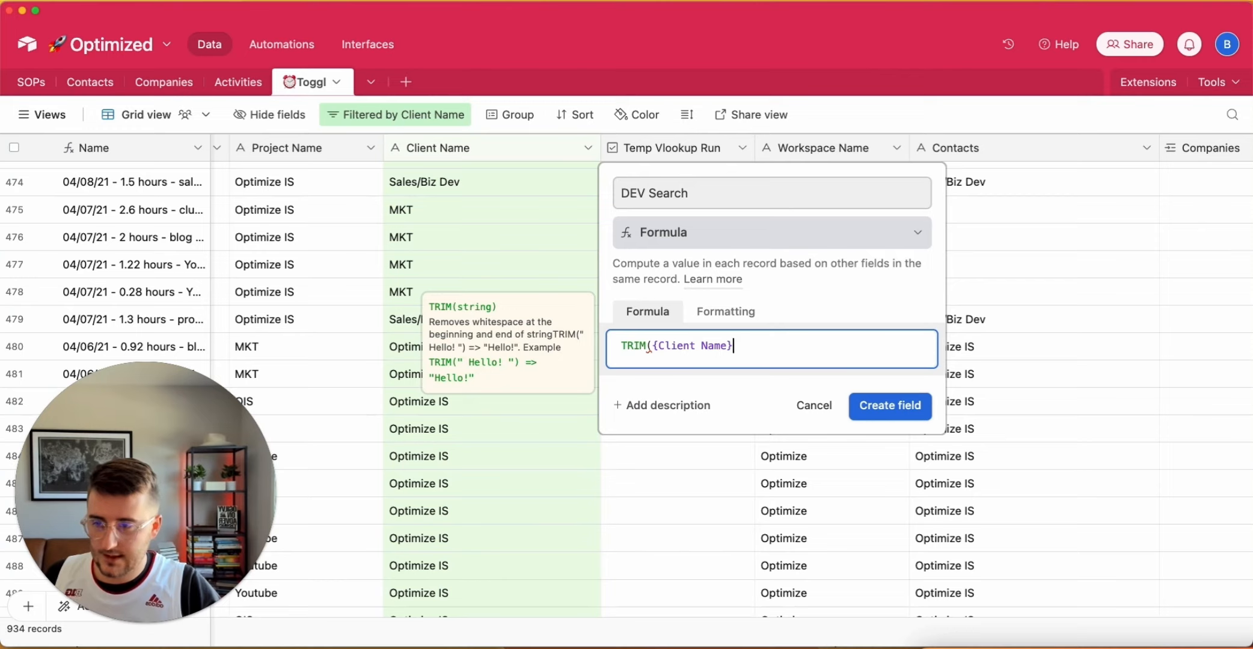
pyautogui.write(')')
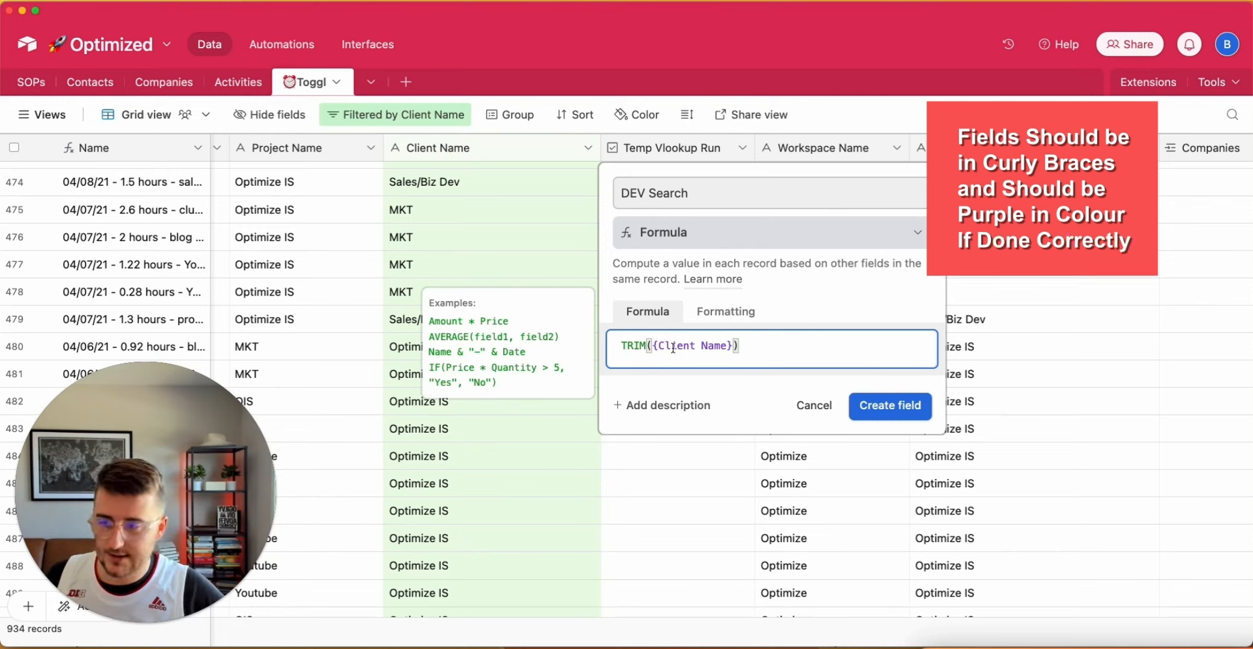
pyautogui.click(653, 347)
pyautogui.moveTo(666, 347); pyautogui.dragTo(735, 347)
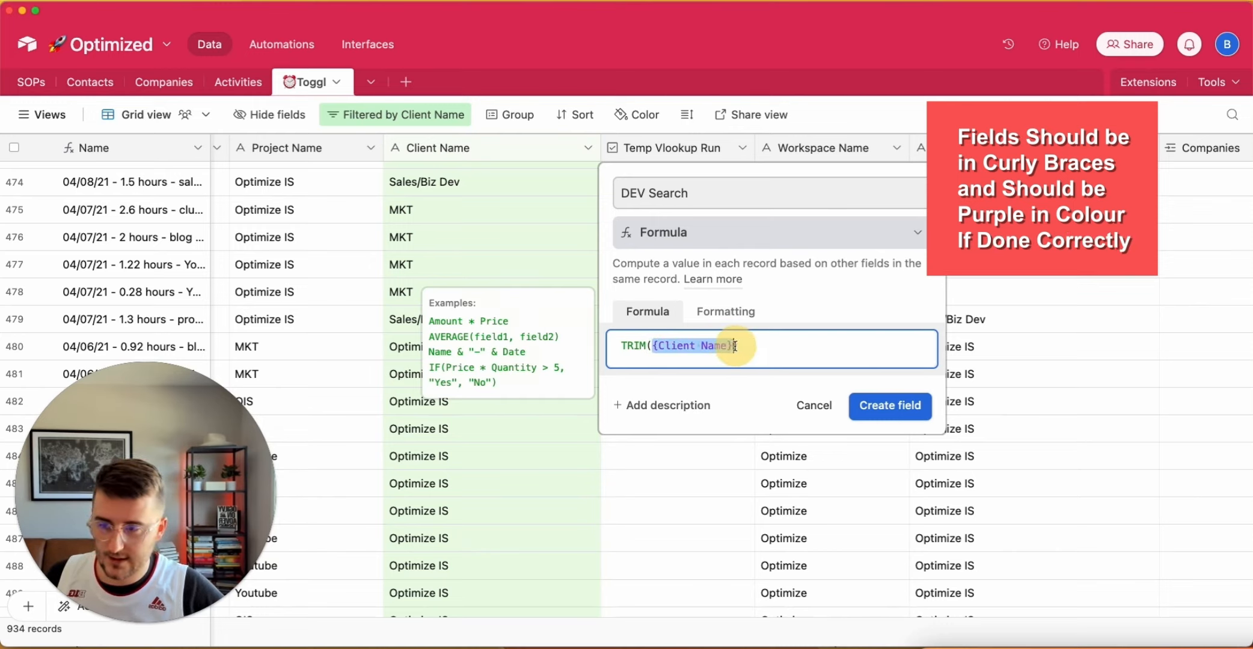
pyautogui.click(749, 347)
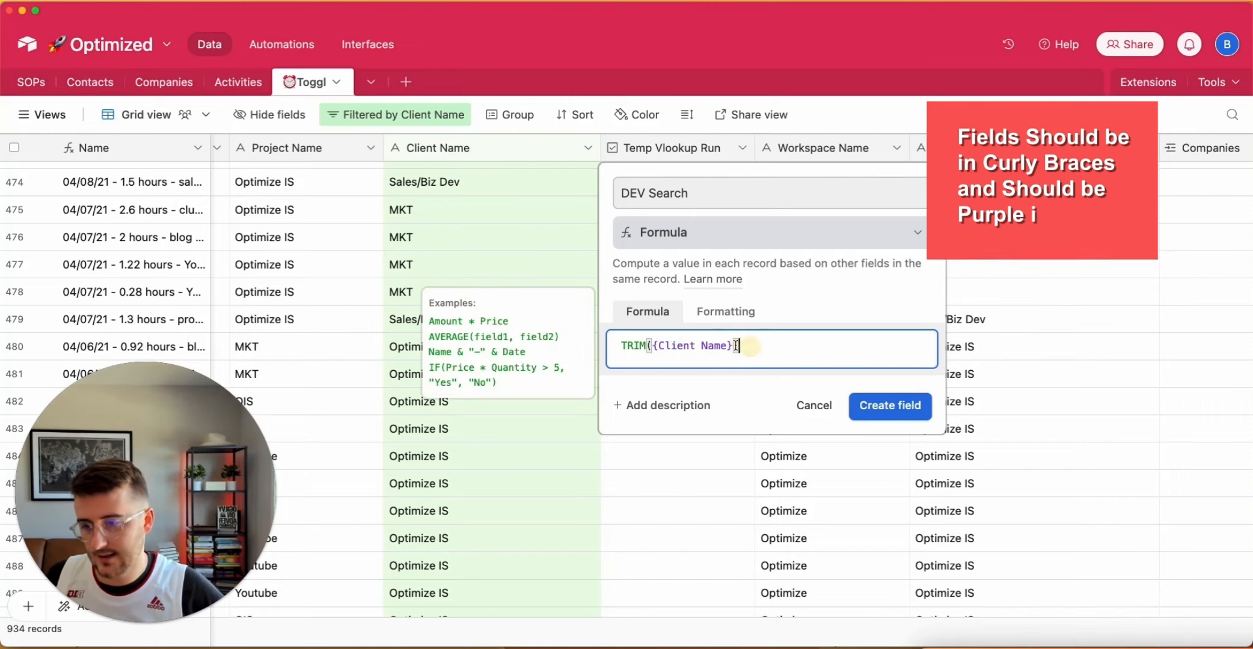
pyautogui.click(659, 346)
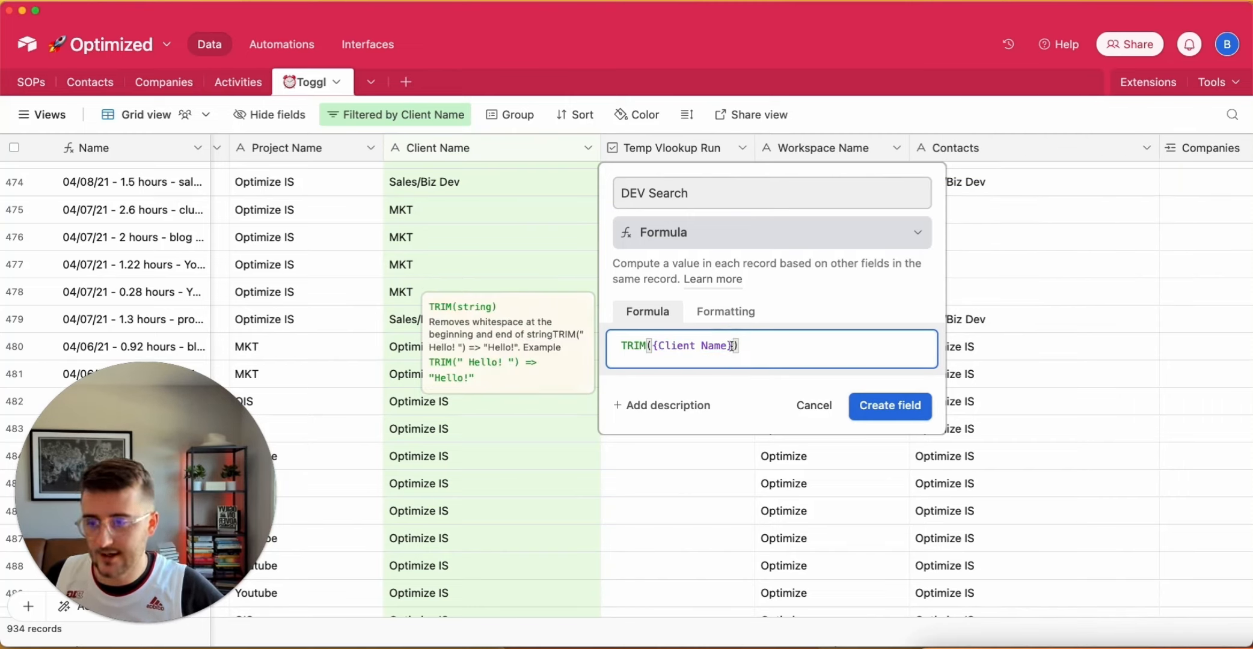
# Wrap the formula in LOWER so it reads LOWER(TRIM({Client Name})), and create the field.
pyautogui.press('super+a')
pyautogui.press('super+c')
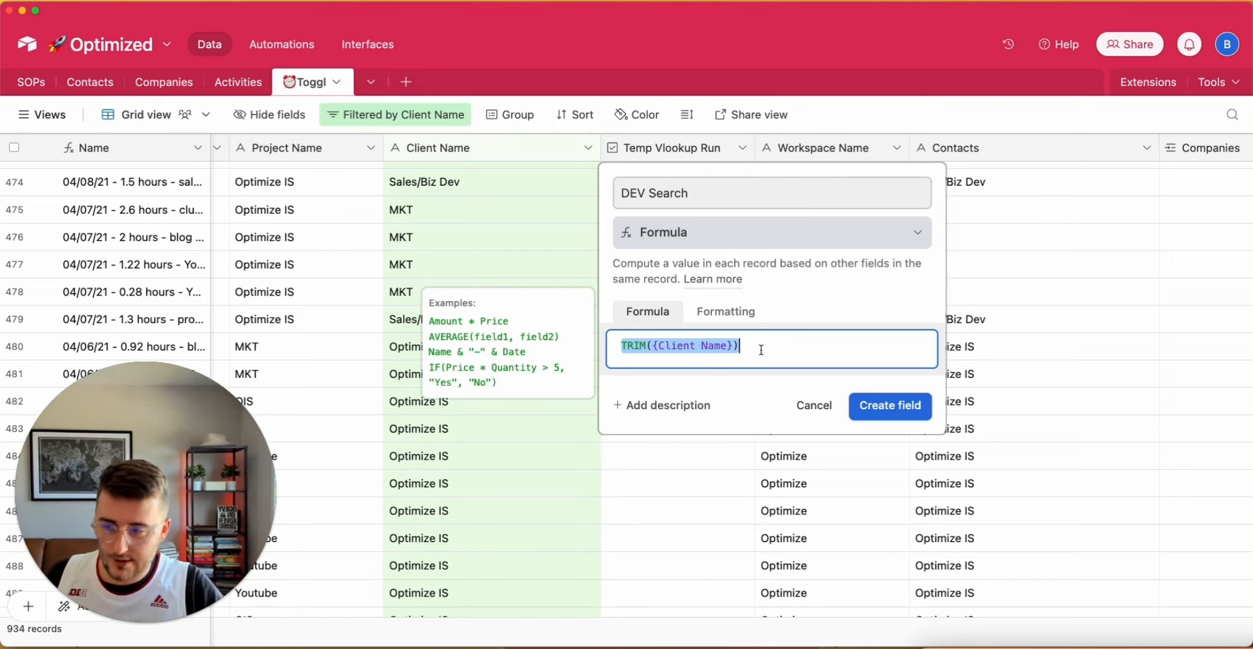
pyautogui.write('low')
pyautogui.press('Return')
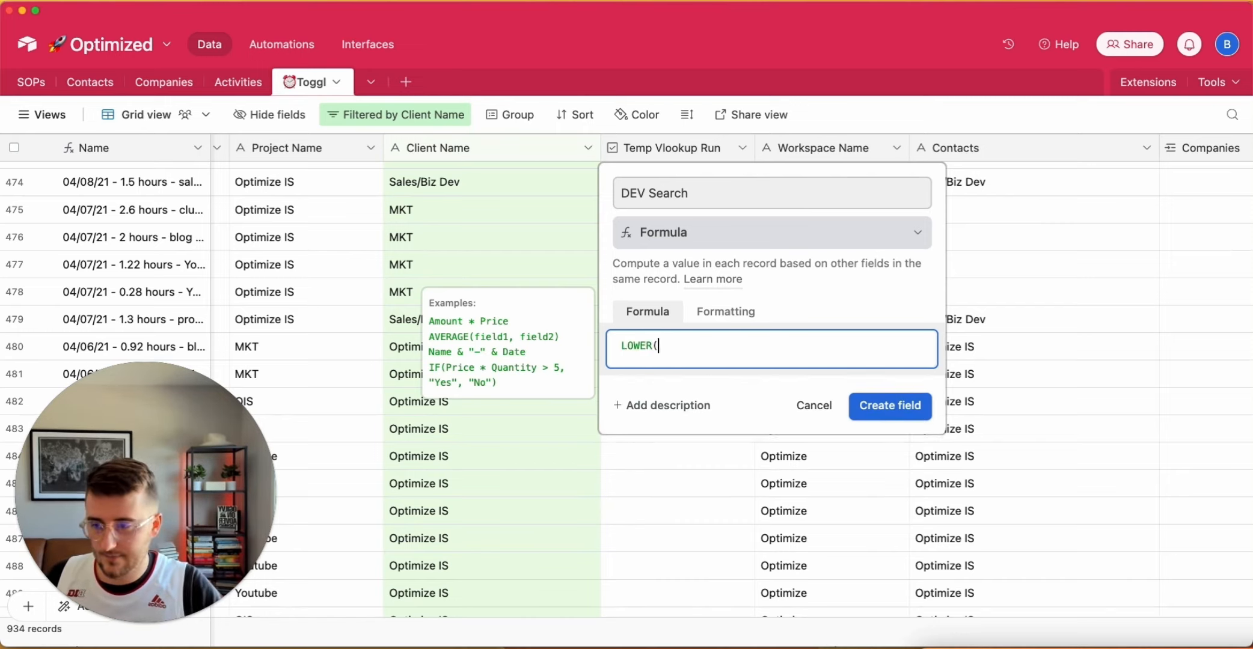
pyautogui.write(')')
pyautogui.press('super+Left')
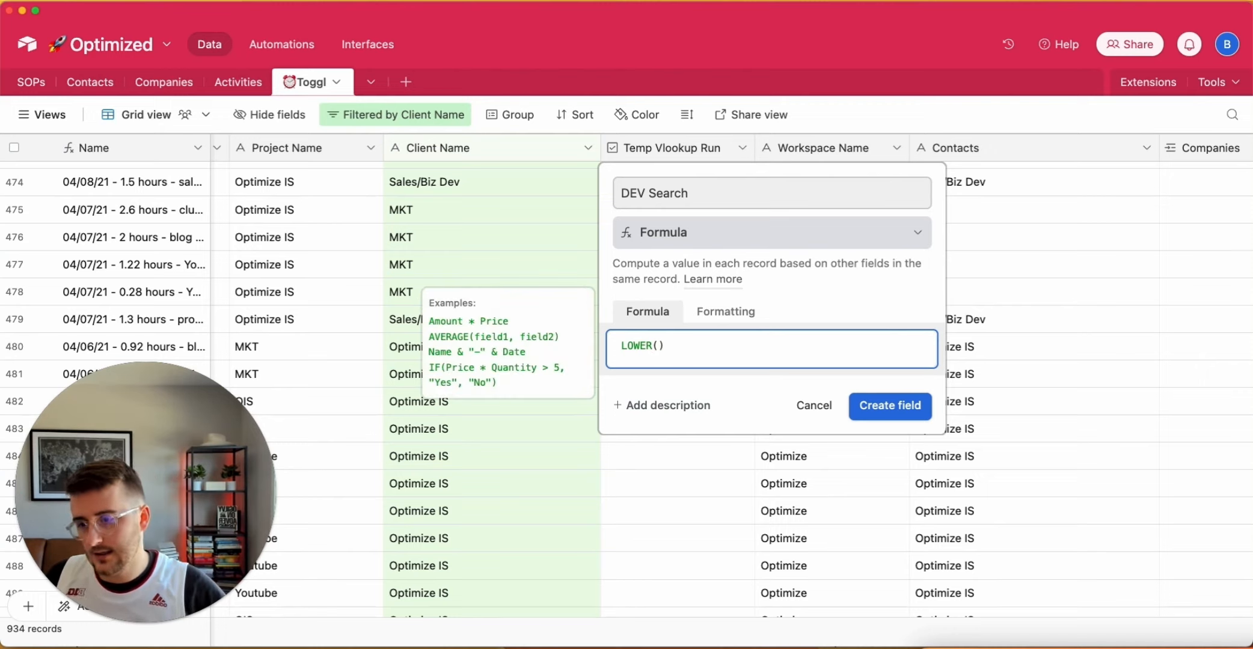
pyautogui.press('super+Right')
pyautogui.press('Left')
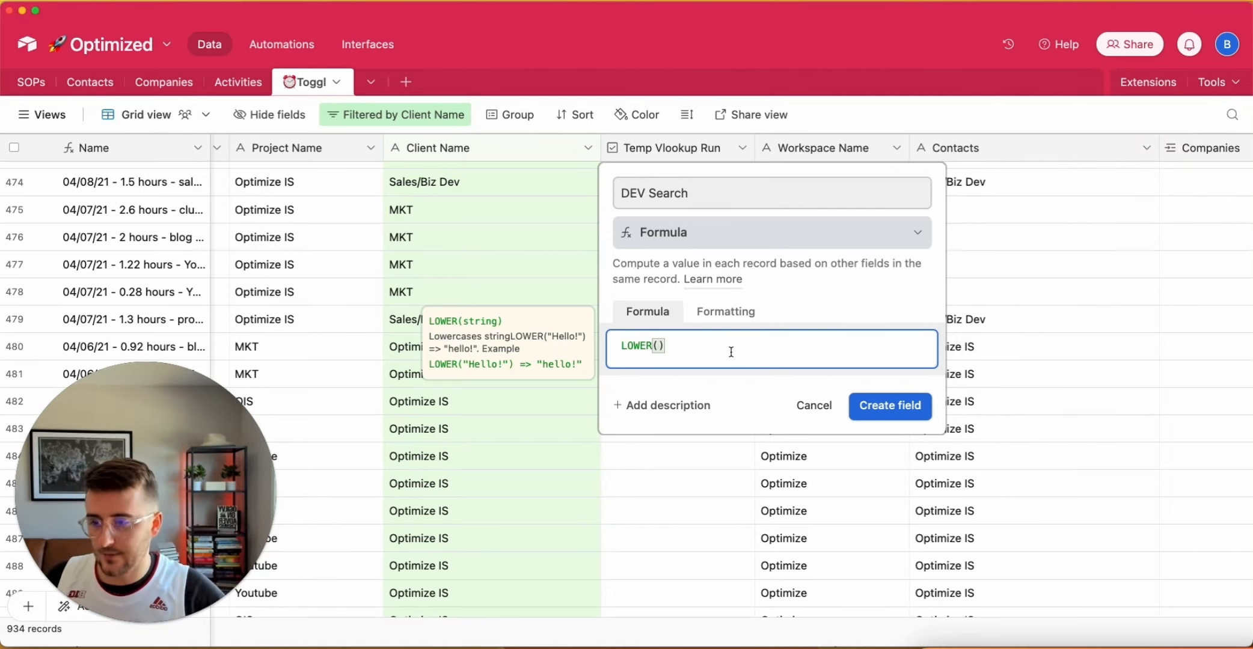
pyautogui.press('super+v')
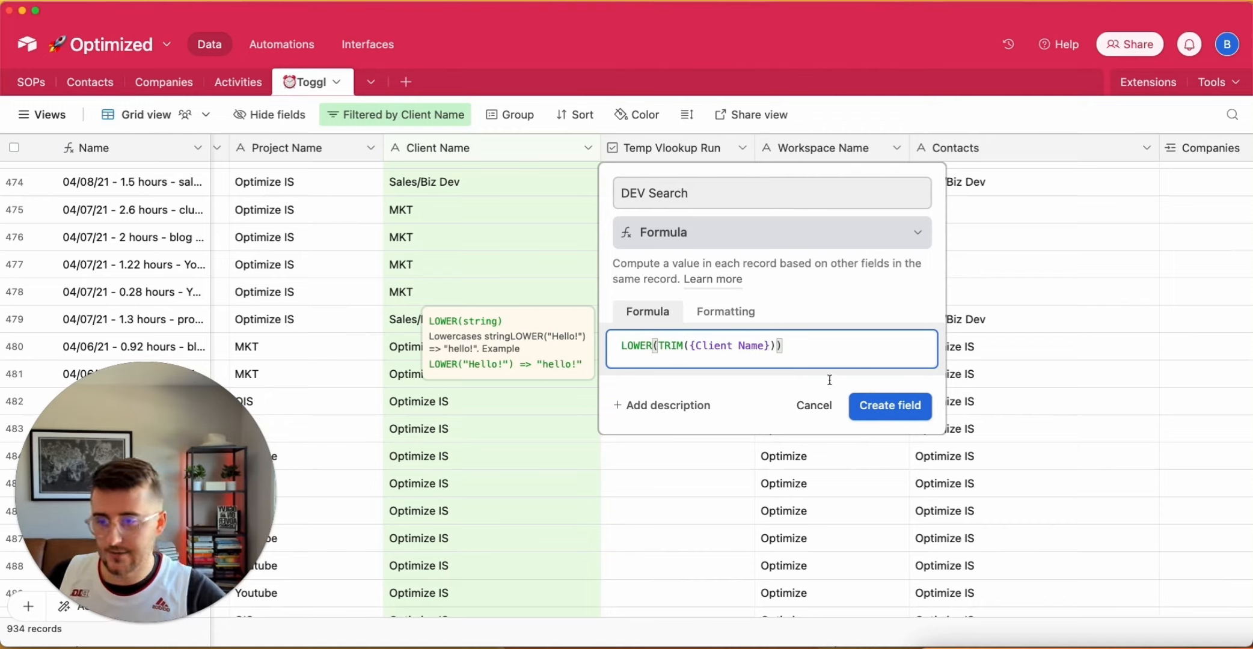
pyautogui.click(884, 406)
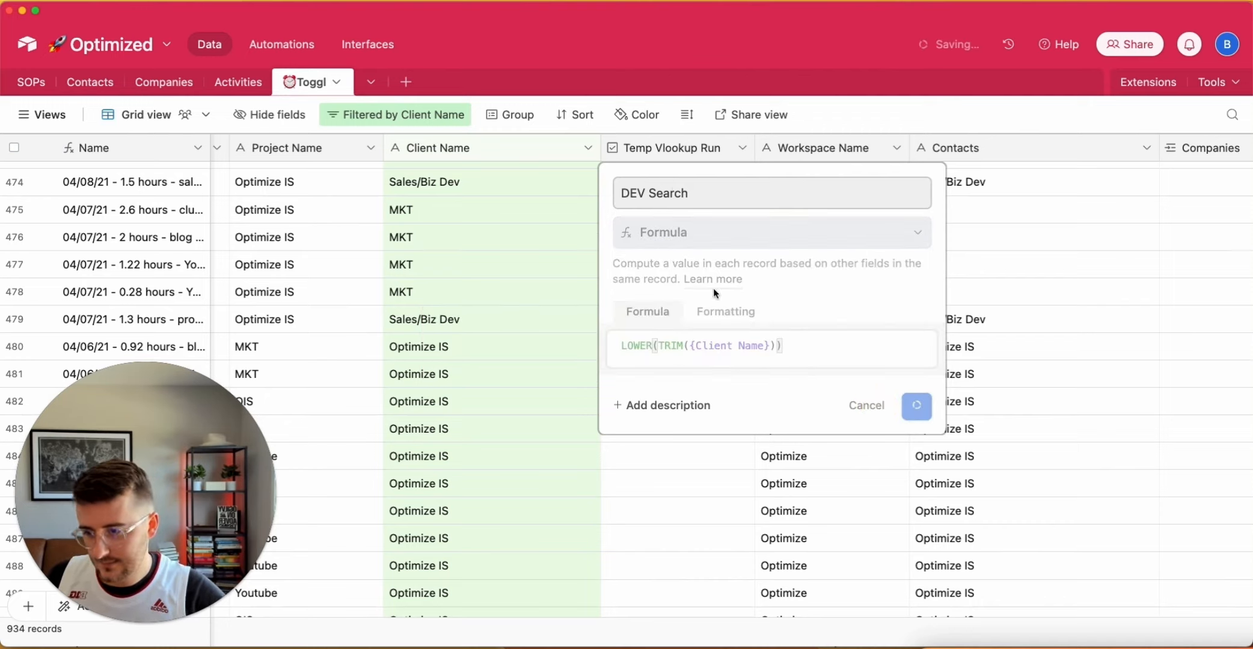
# Compare the DEV Search values with the Client Name values in the Sales/Biz Dev and MKT records.
pyautogui.doubleClick(531, 329)
pyautogui.click(639, 320)
pyautogui.click(640, 322)
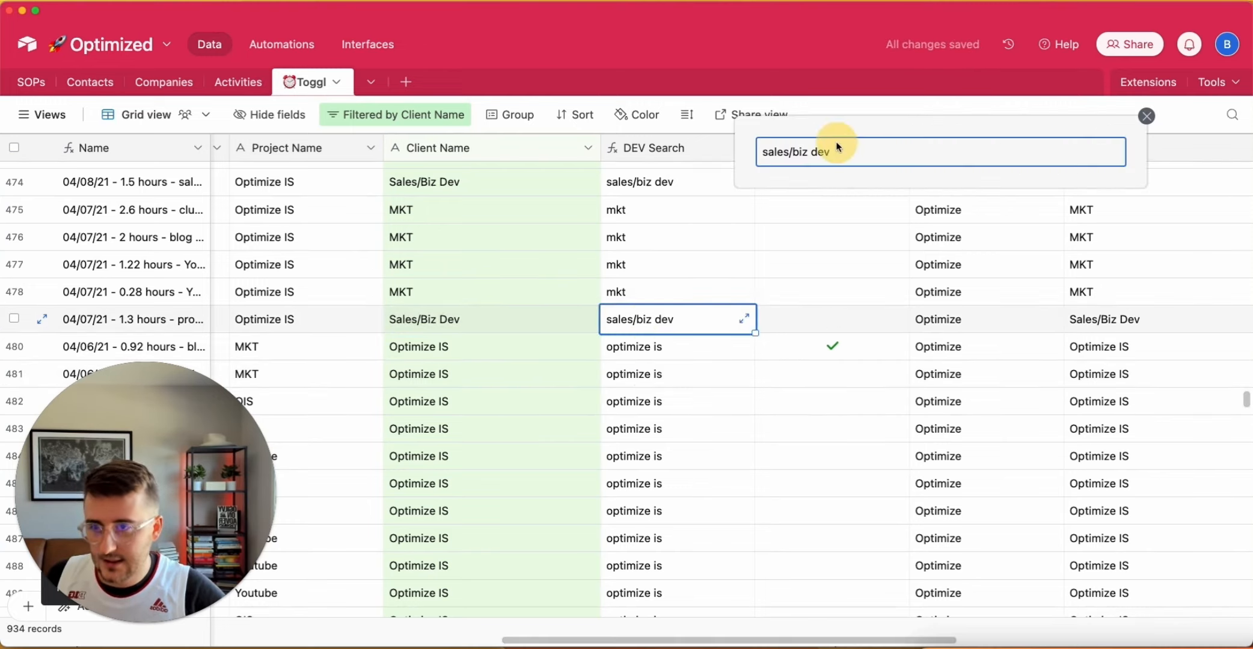
pyautogui.tripleClick(815, 153)
pyautogui.click(823, 154)
pyautogui.moveTo(829, 154); pyautogui.dragTo(803, 155)
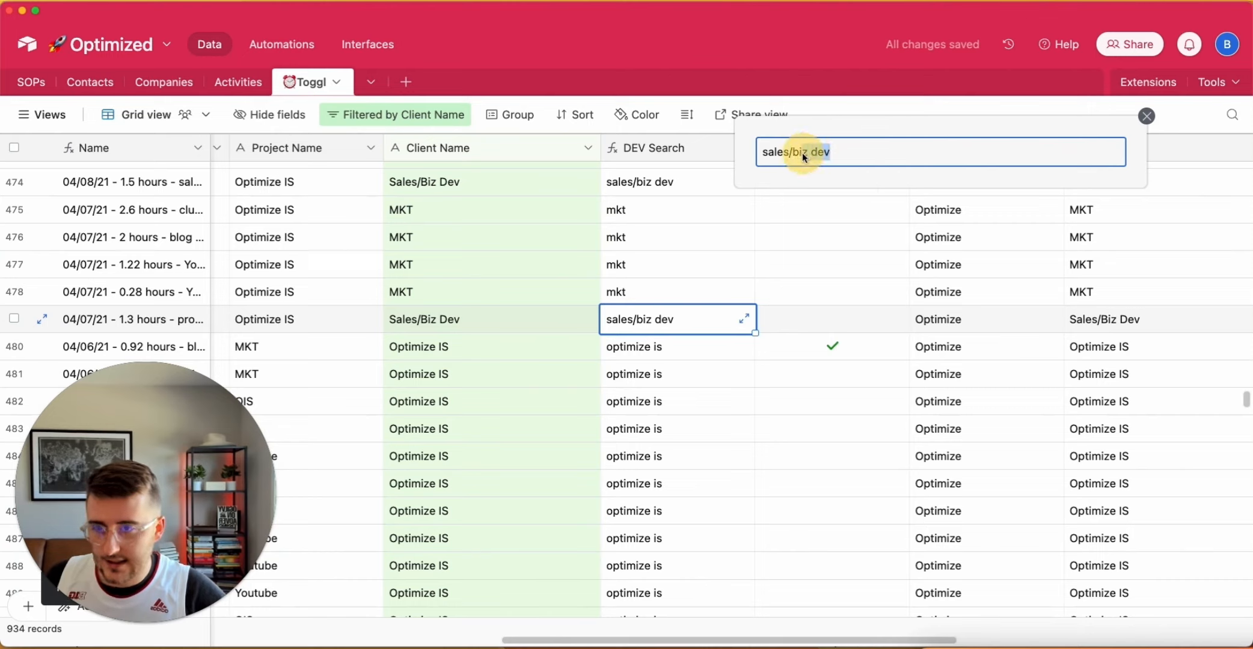
pyautogui.click(672, 293)
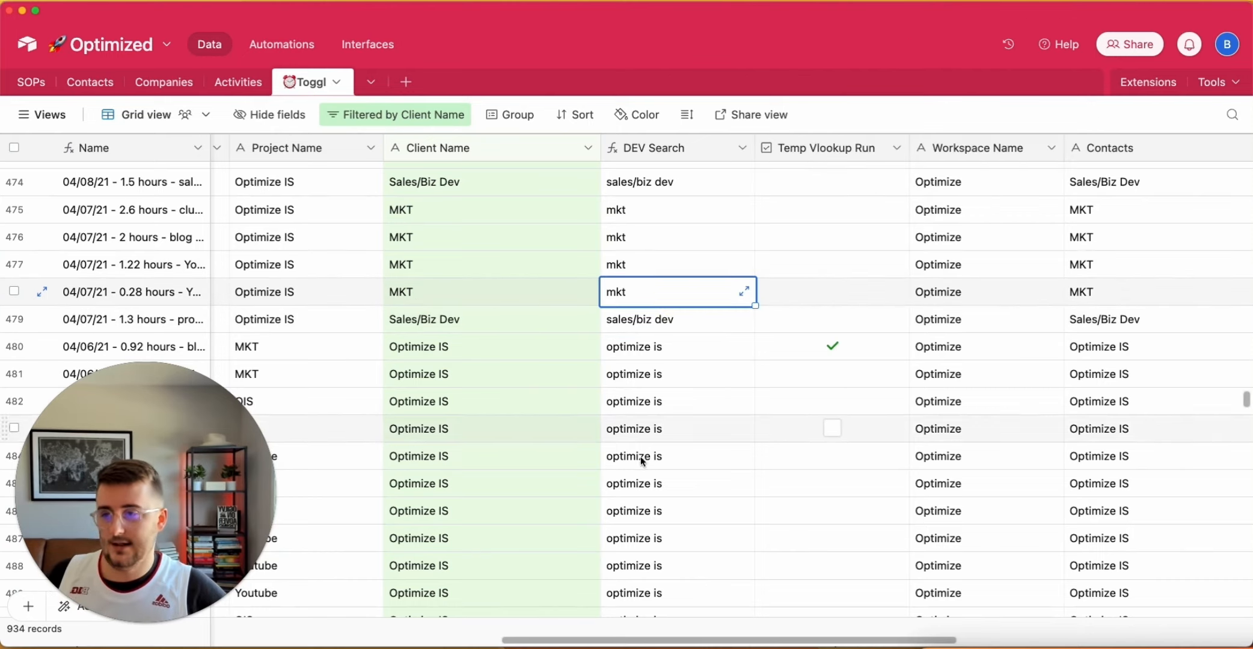
pyautogui.click(544, 317)
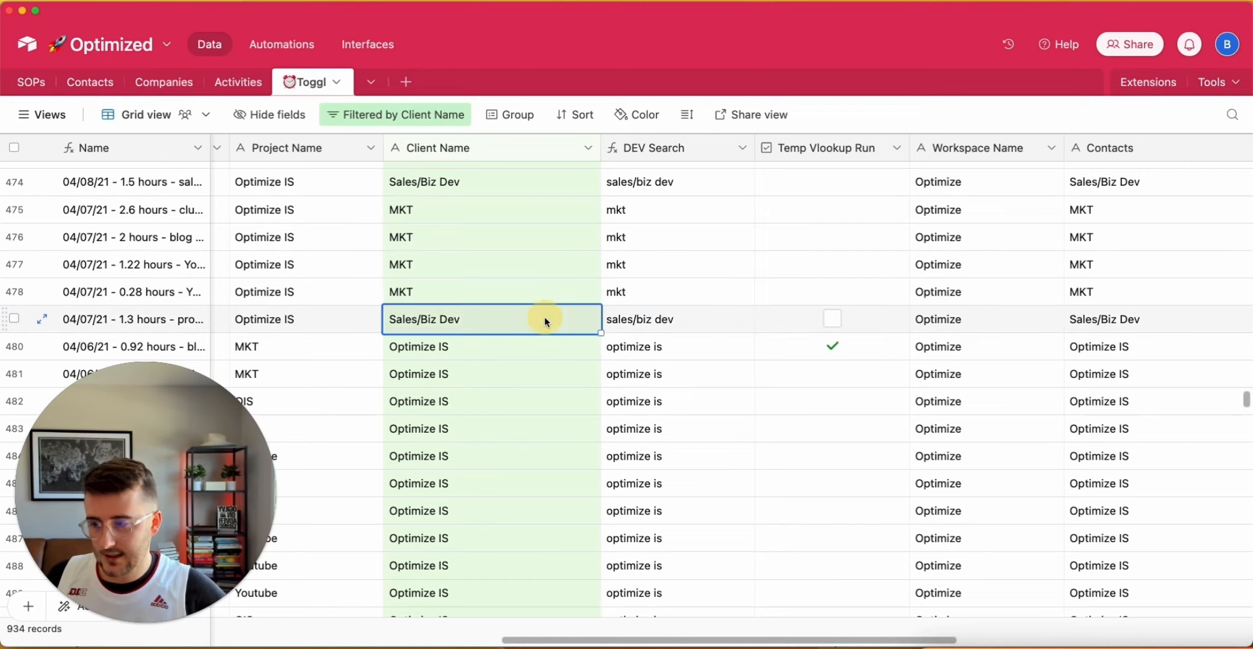
pyautogui.click(544, 317)
pyautogui.click(699, 258)
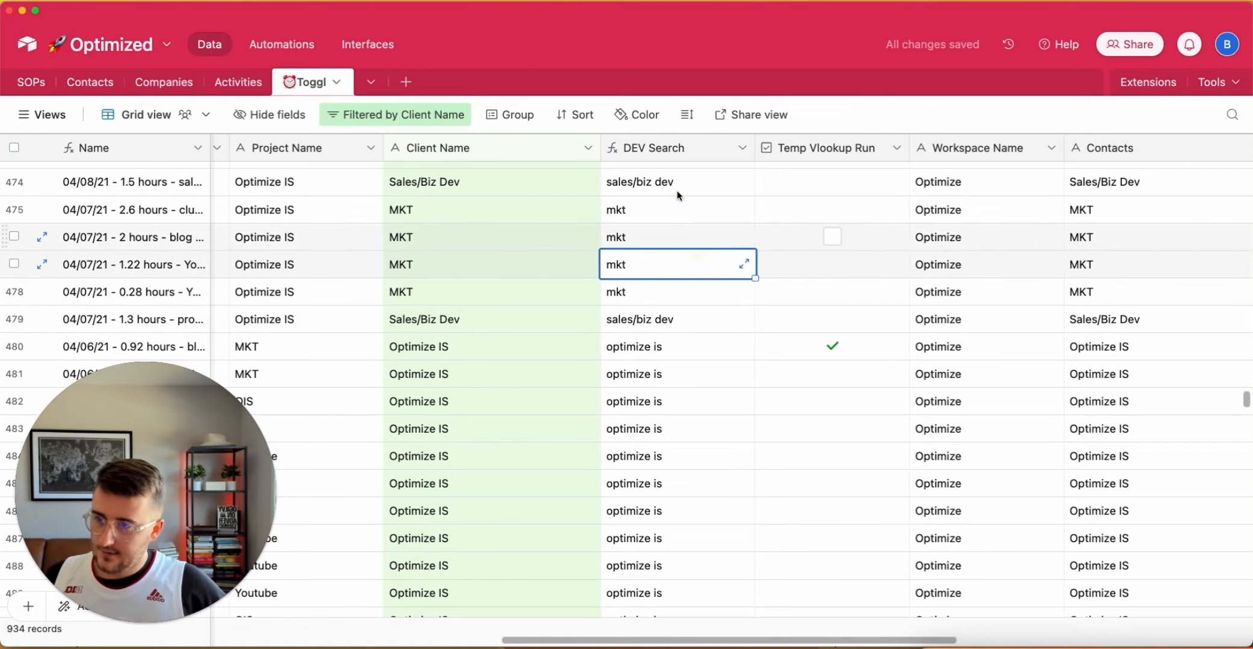
# Copy the whole formula from the settings of the Toggl table's DEV Search field.
pyautogui.doubleClick(663, 149)
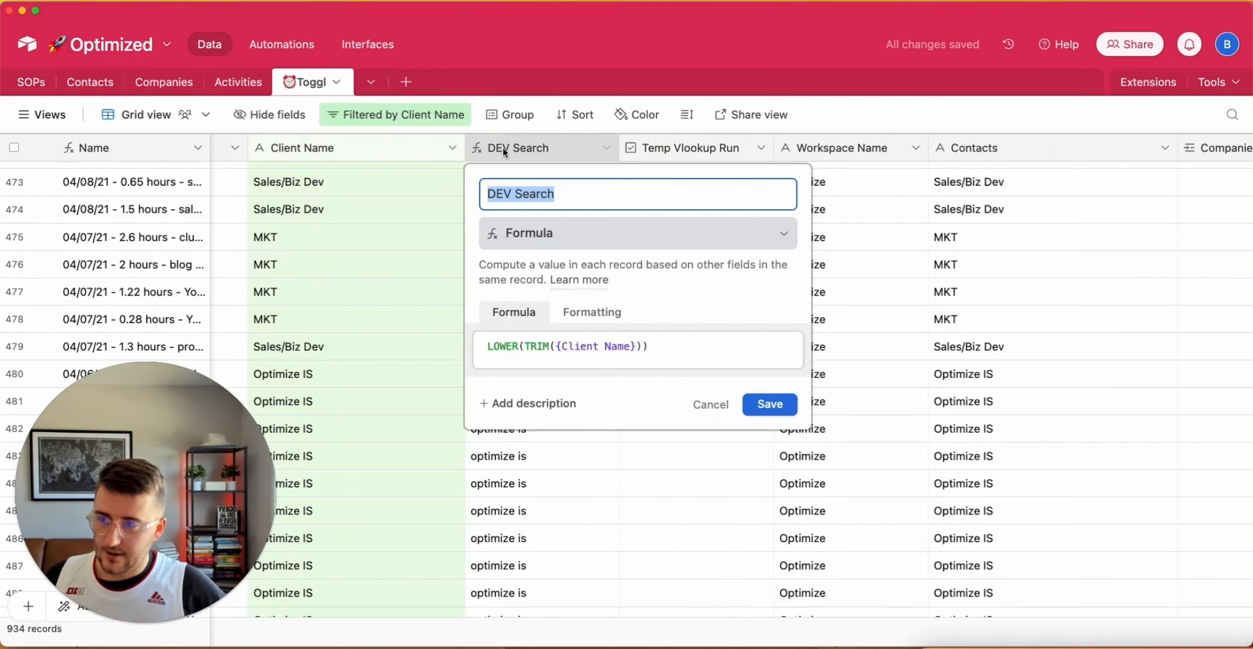
pyautogui.tripleClick(613, 348)
pyautogui.press('super+c')
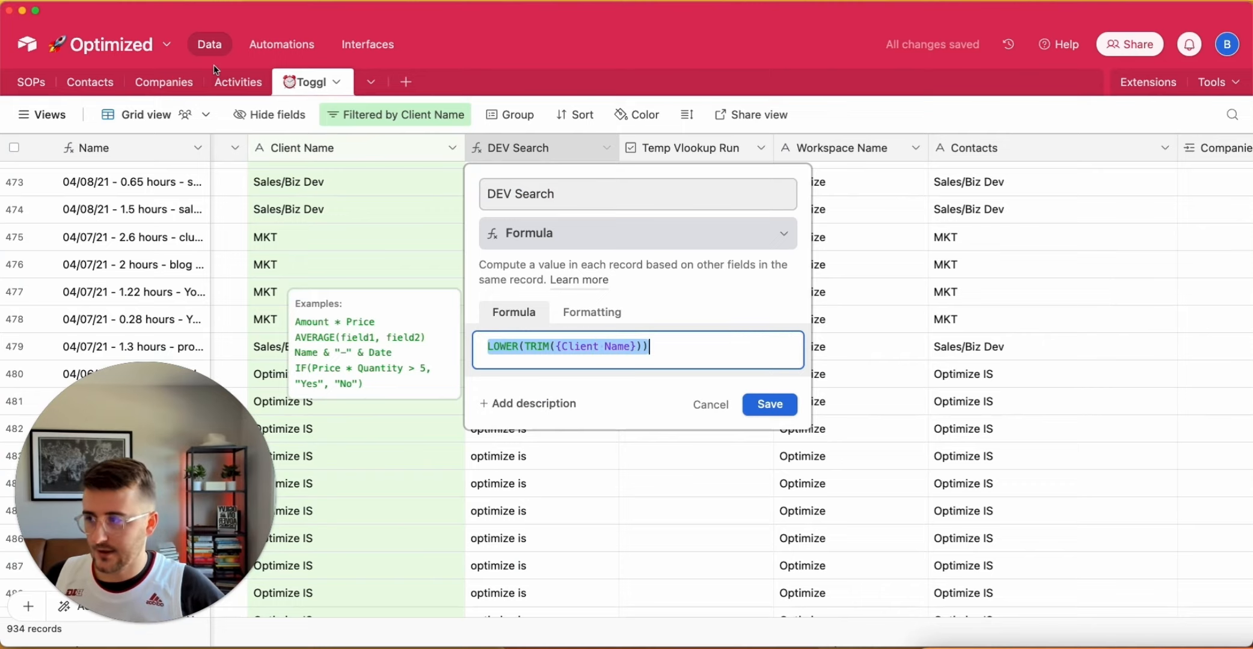
# Insert a Formula field directly after Name in the Companies table and paste LOWER(TRIM({Client Name})) as its formula.
pyautogui.click(145, 83)
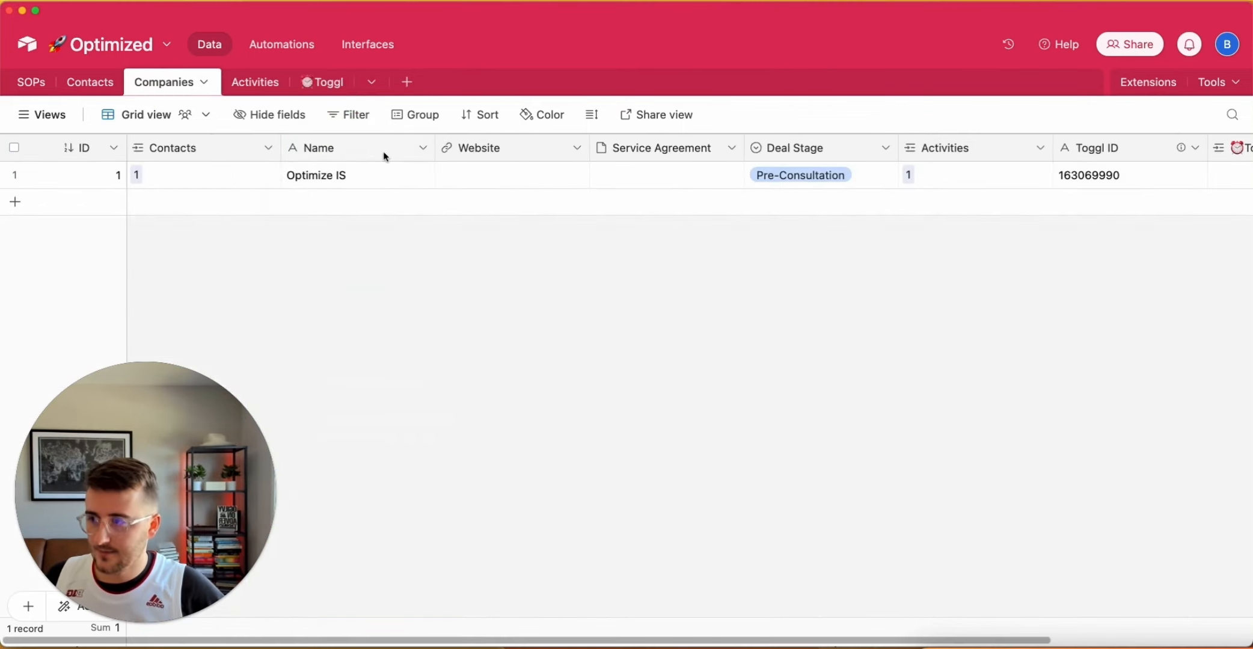
pyautogui.rightClick(386, 157)
pyautogui.click(391, 288)
pyautogui.click(567, 234)
pyautogui.write('f')
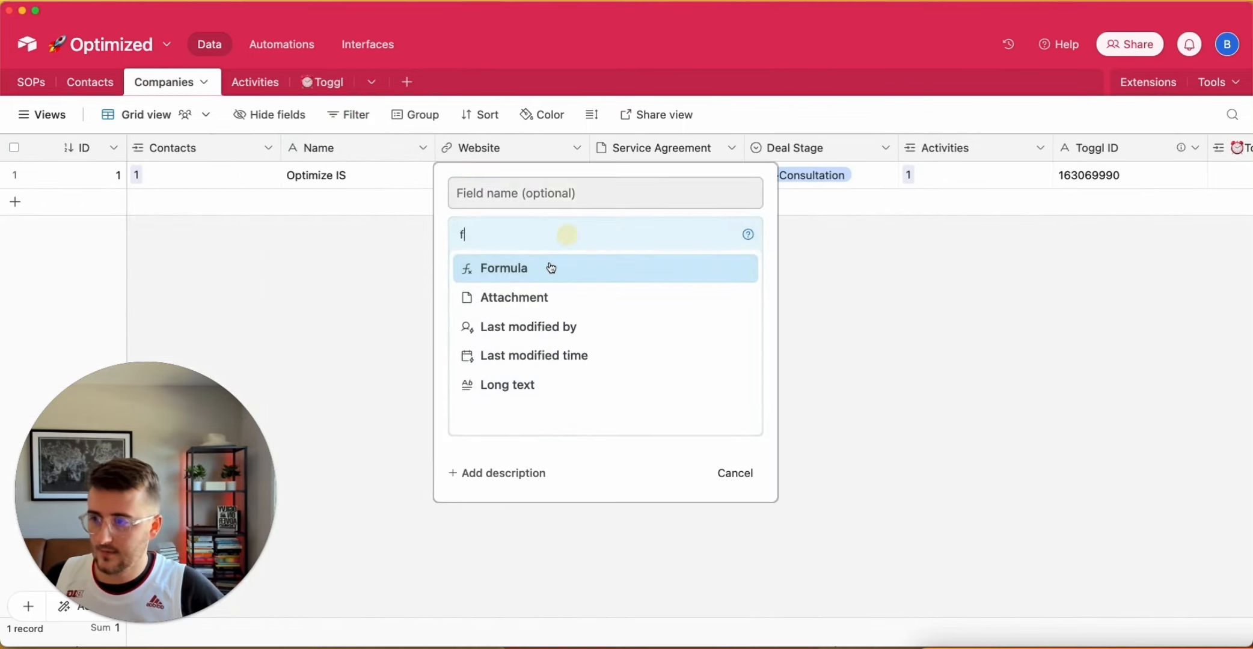
pyautogui.click(557, 260)
pyautogui.press('super+v')
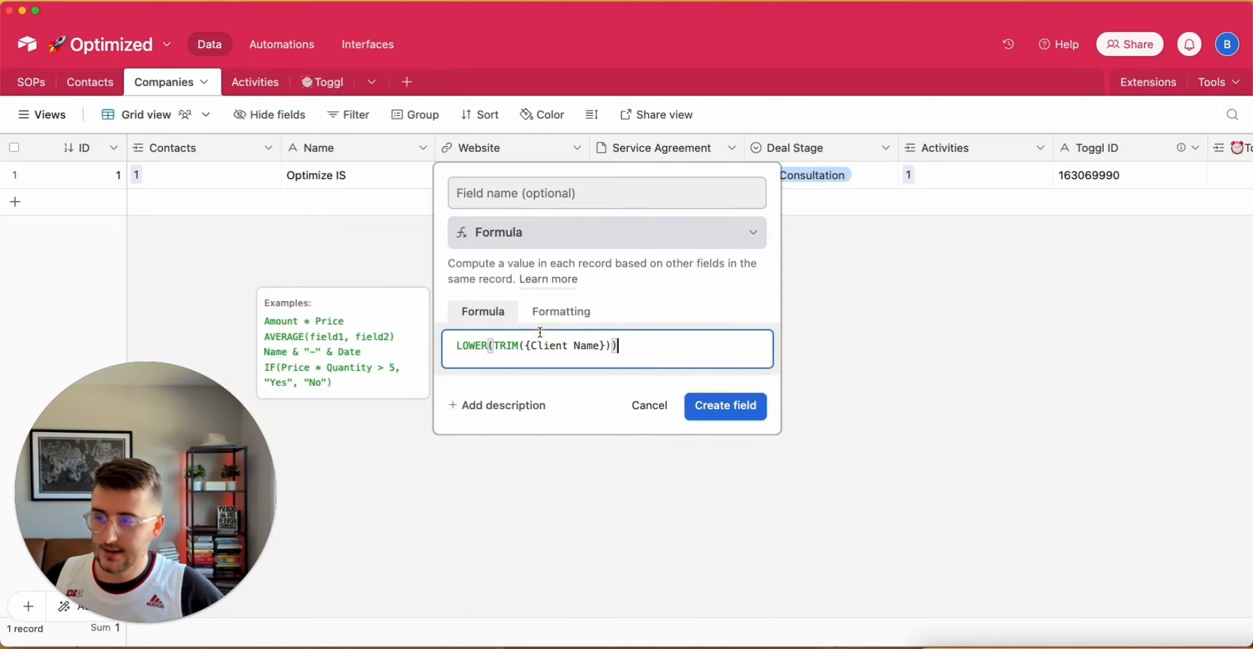
# Try to create the Companies formula field as "DEV | Search", and correct its name to "DEV Search".
pyautogui.click(499, 192)
pyautogui.write('DEV | Search')
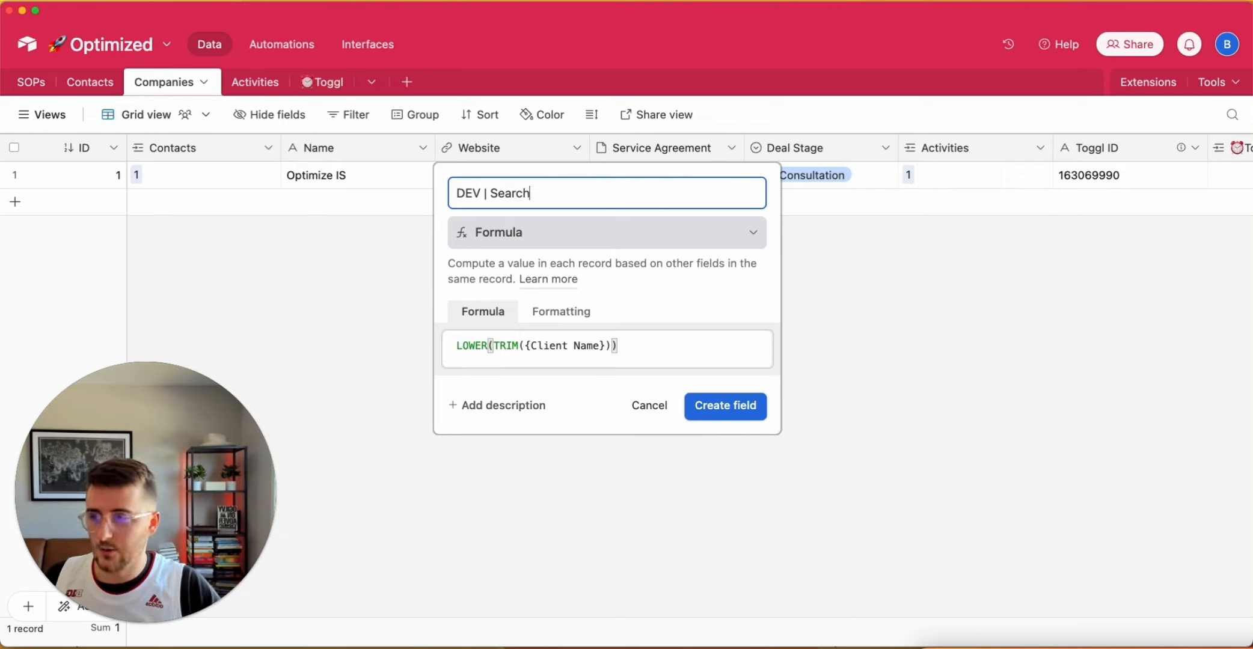
pyautogui.press('Return')
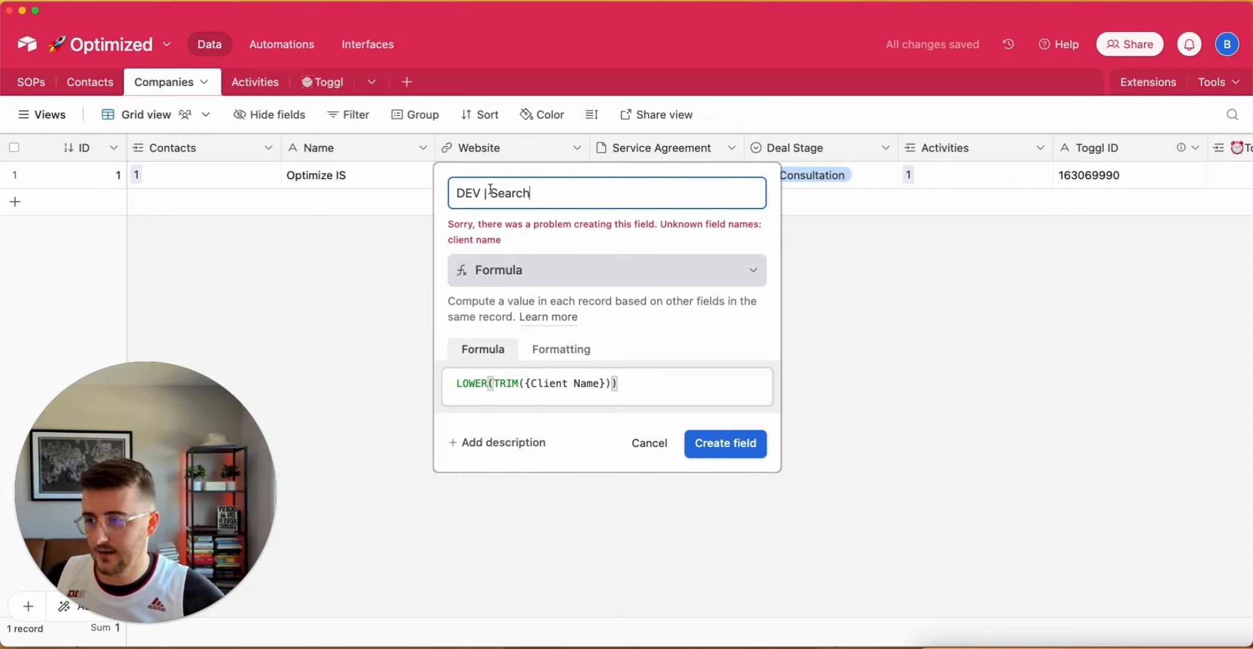
pyautogui.click(490, 191)
pyautogui.press('BackSpace')
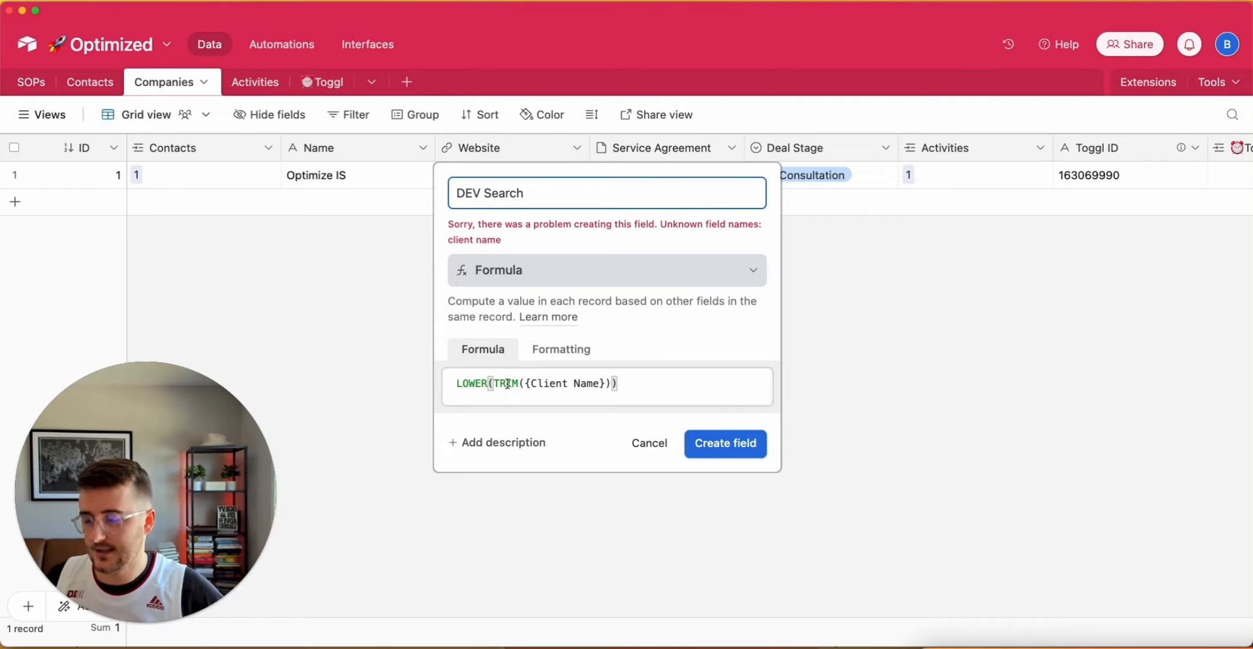
# Change the new Companies field's formula to LOWER(TRIM({Name})) and create the DEV Search field.
pyautogui.click(549, 388)
pyautogui.doubleClick(549, 388)
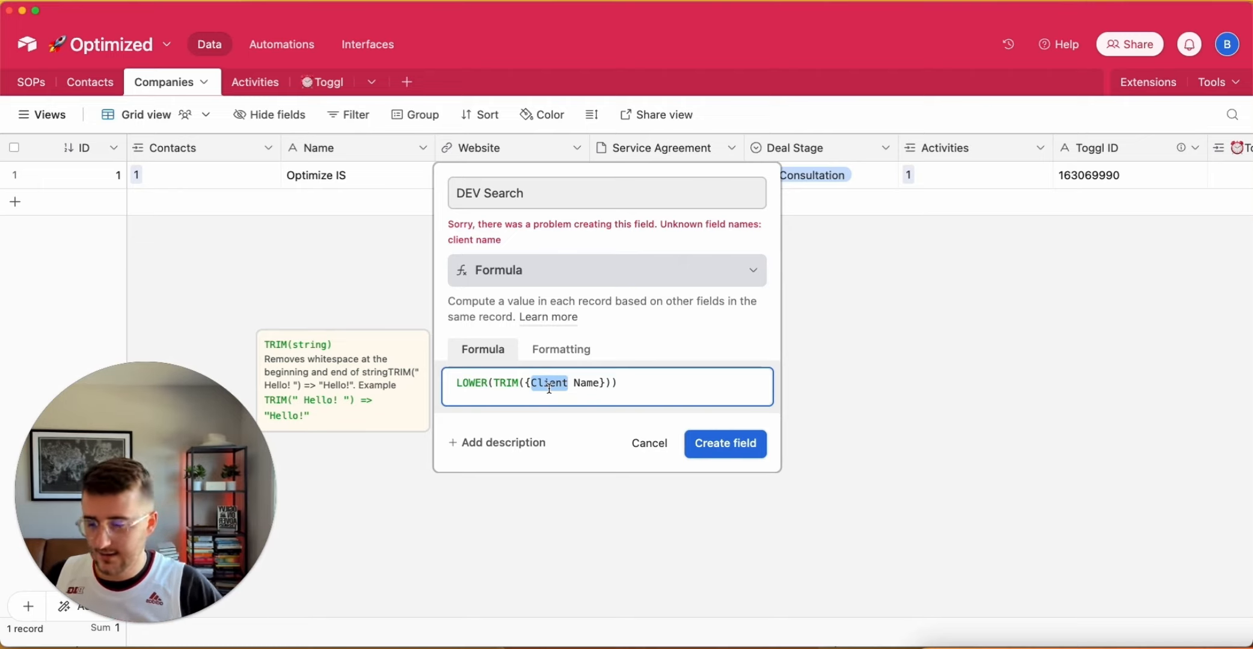
pyautogui.click(625, 385)
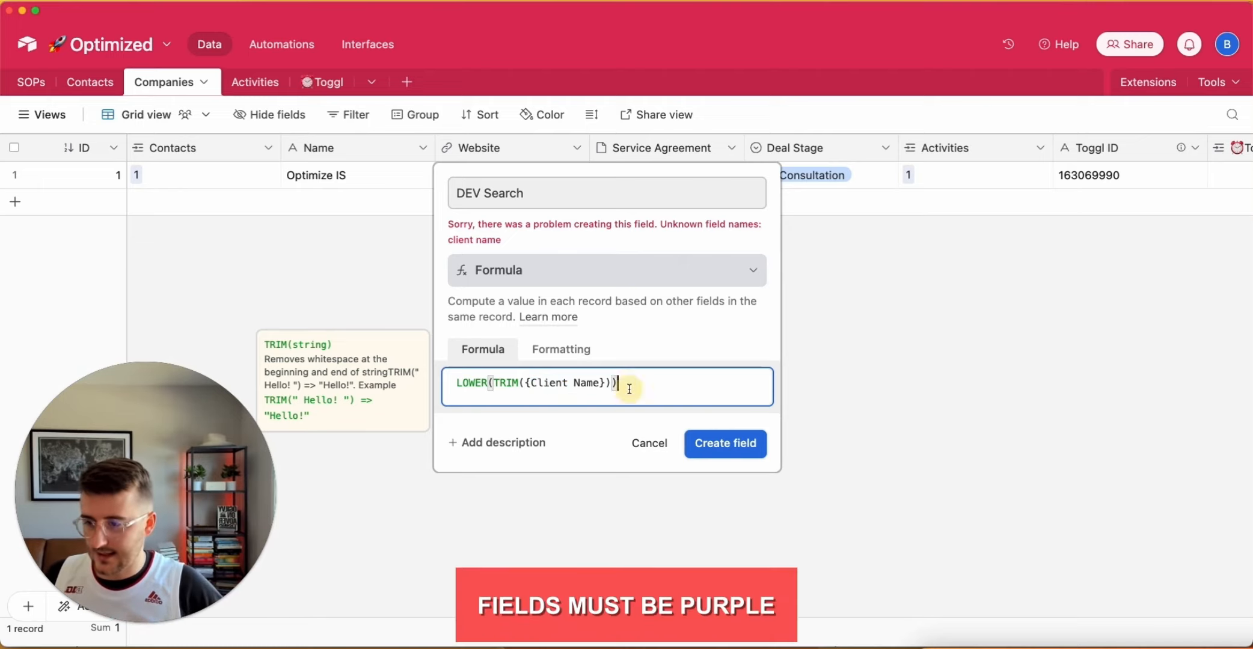
pyautogui.doubleClick(556, 383)
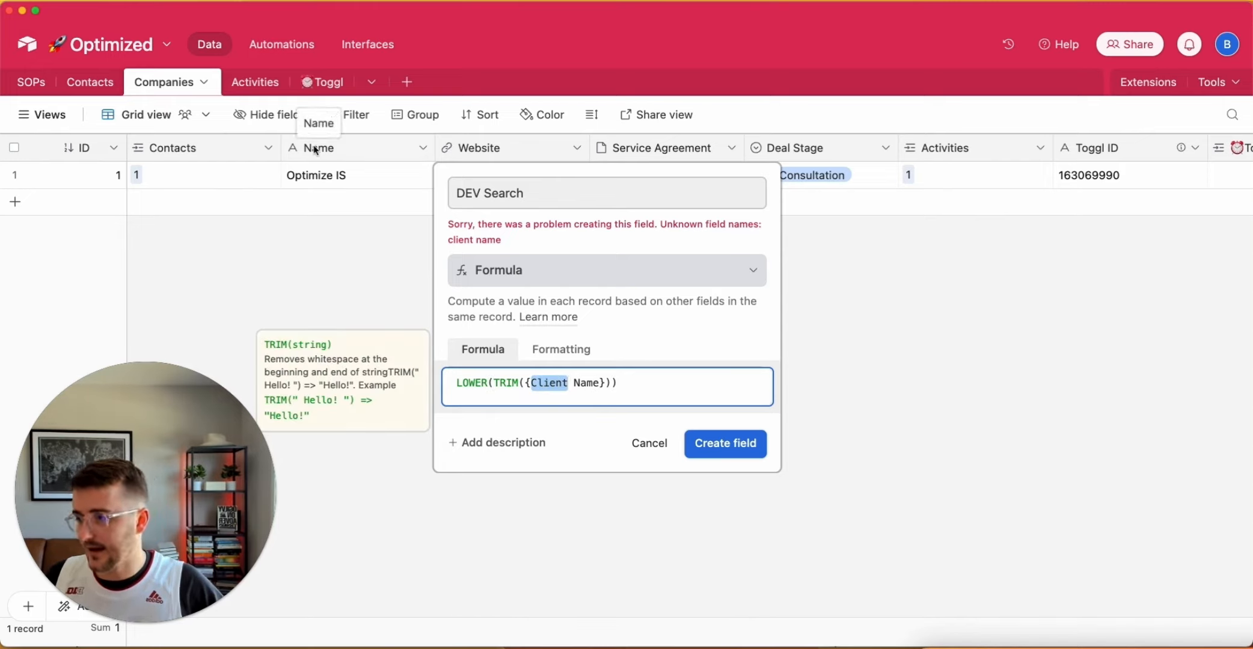
pyautogui.press('BackSpace')
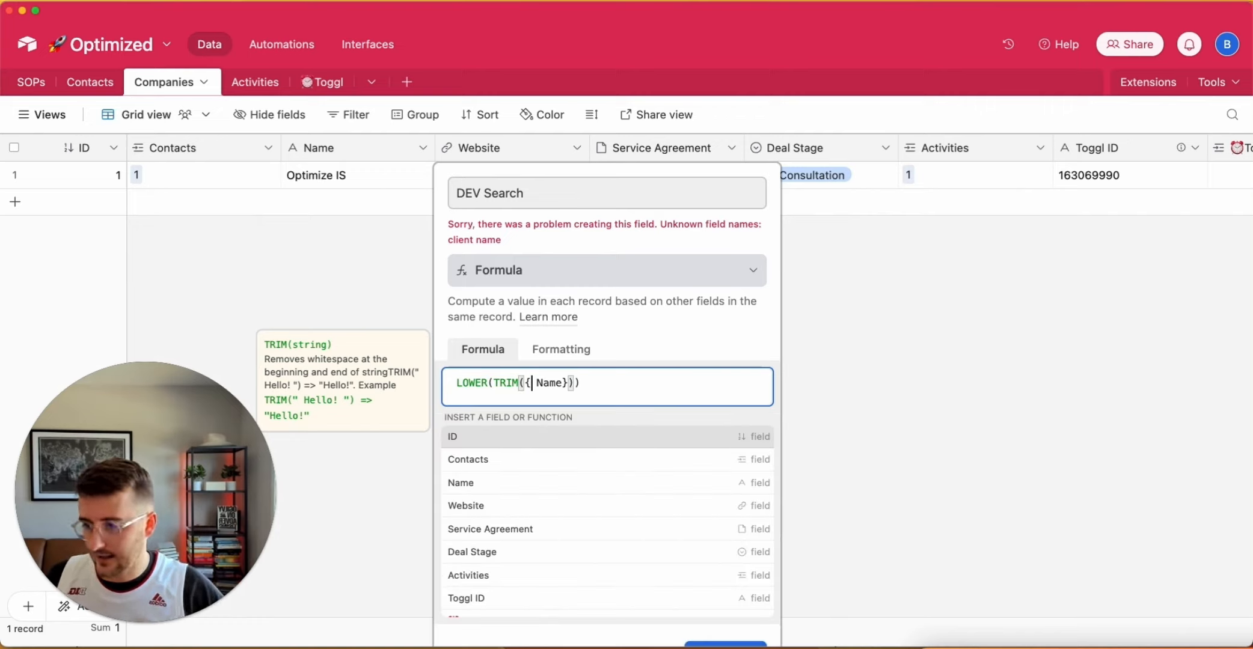
pyautogui.hotkey('shift', 'Right')
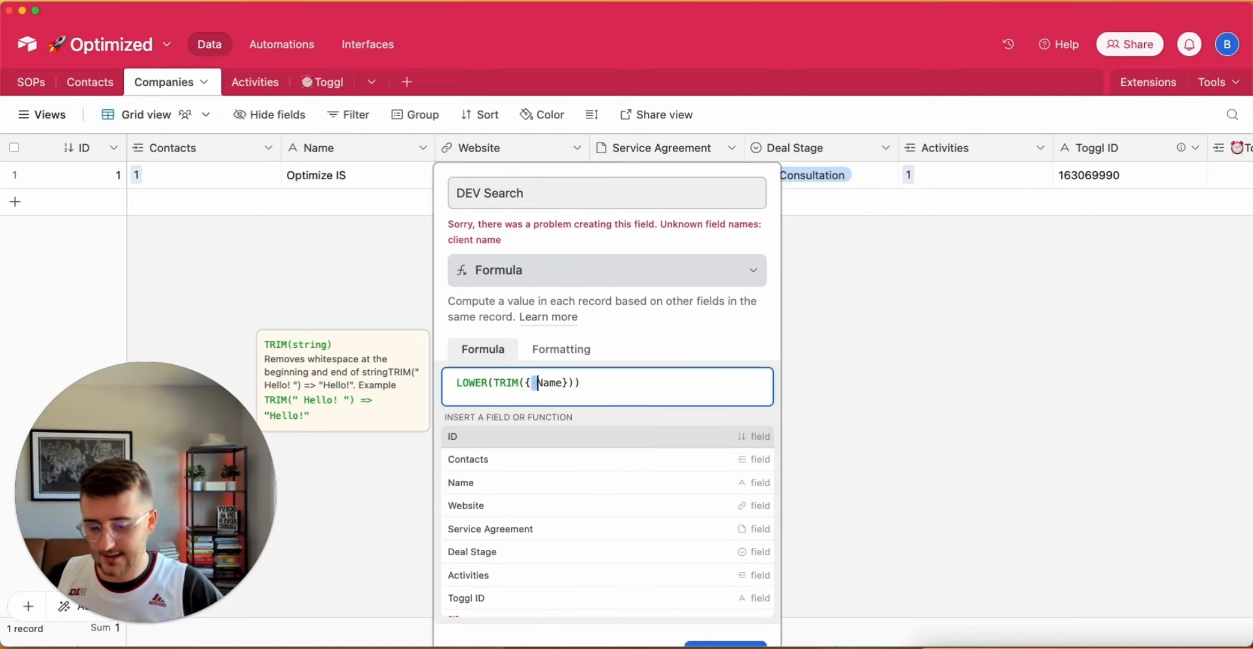
pyautogui.press('BackSpace')
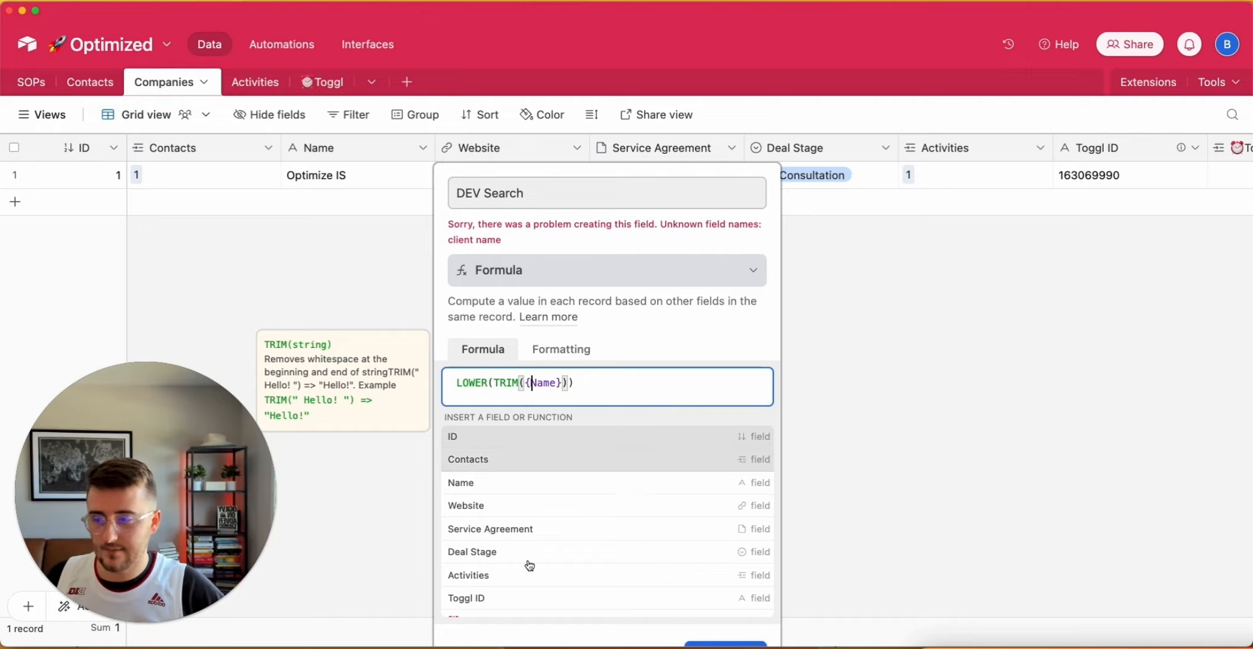
pyautogui.click(727, 645)
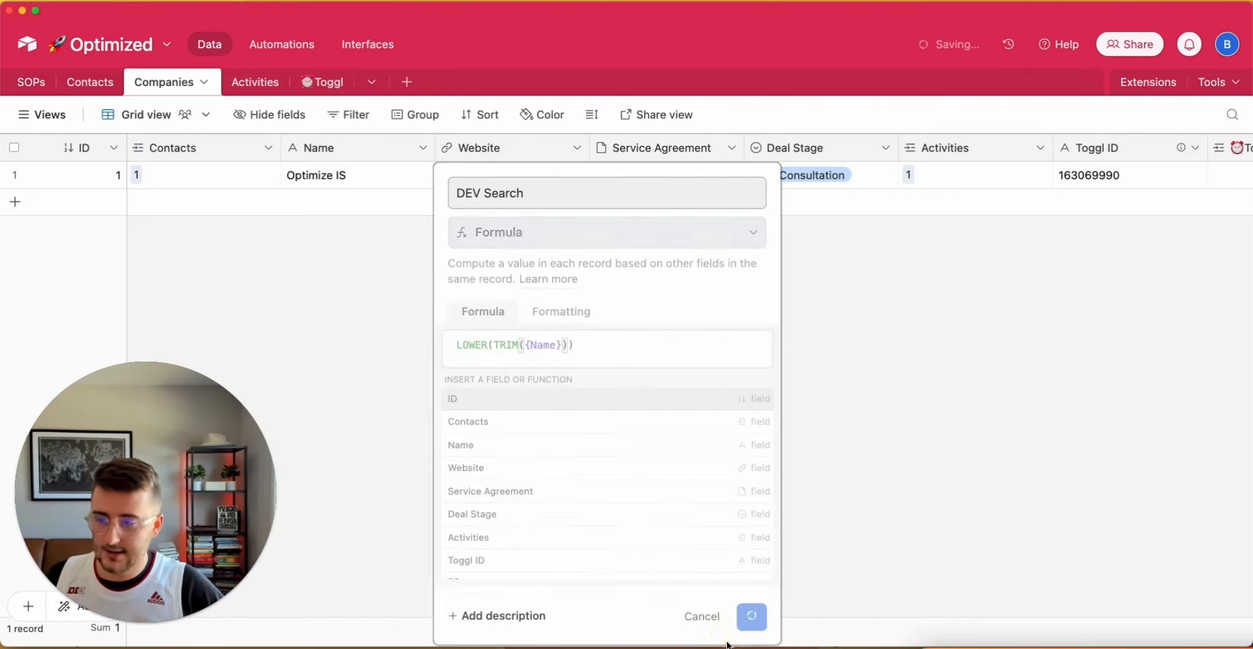
# Check the DEV Search value and formula in the Companies table, and view the DEV Search column in the Toggl table.
pyautogui.click(525, 173)
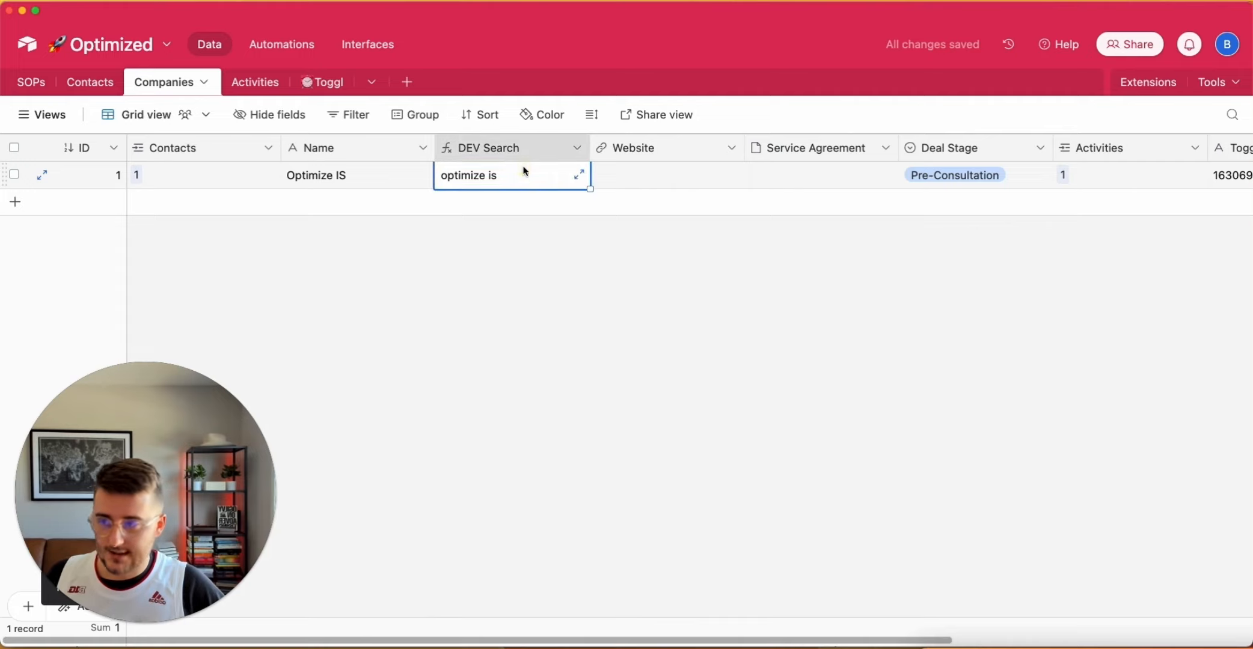
pyautogui.doubleClick(497, 150)
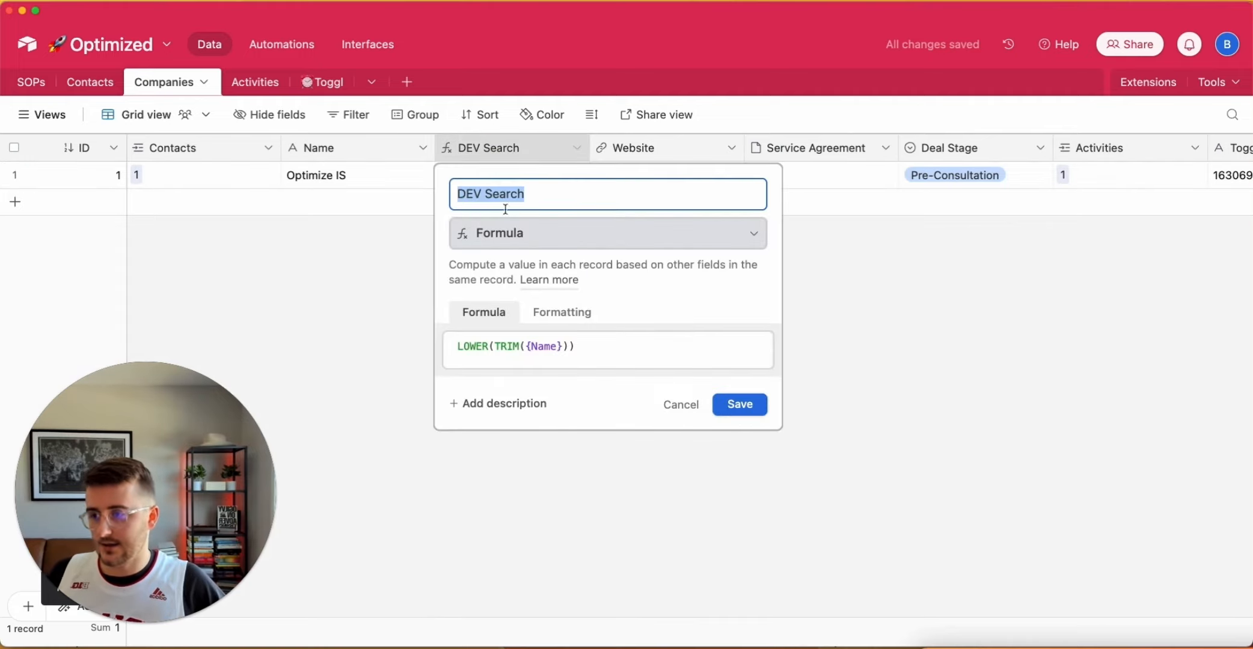
pyautogui.click(364, 274)
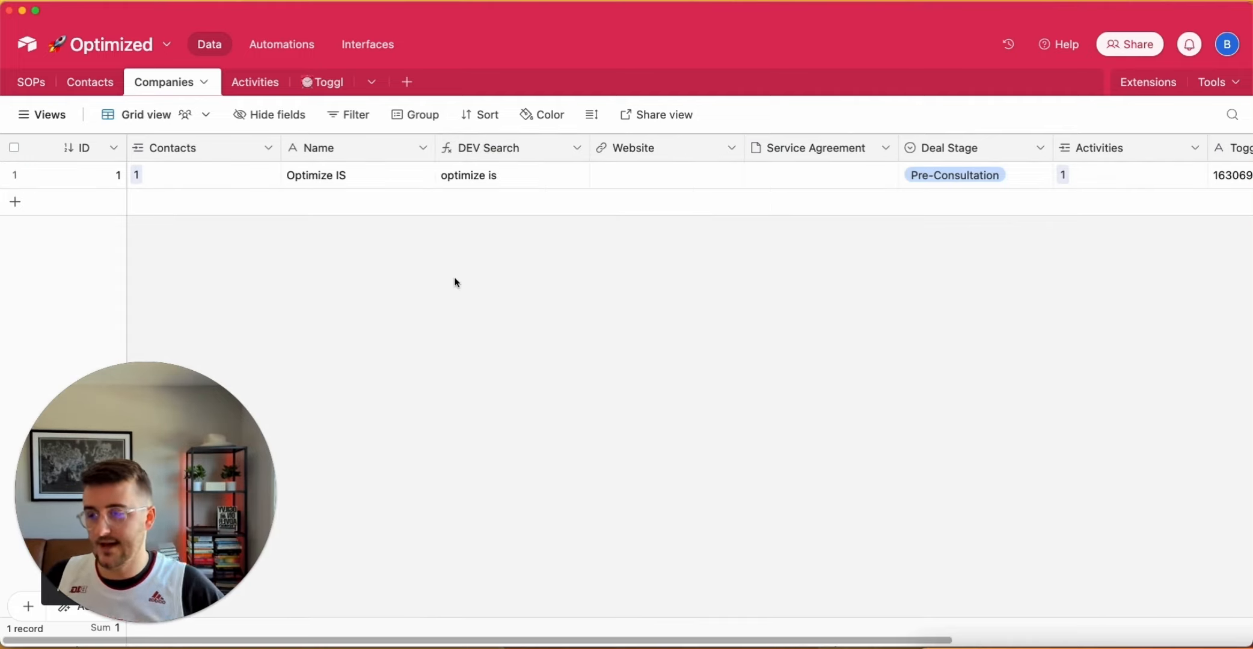
pyautogui.click(327, 82)
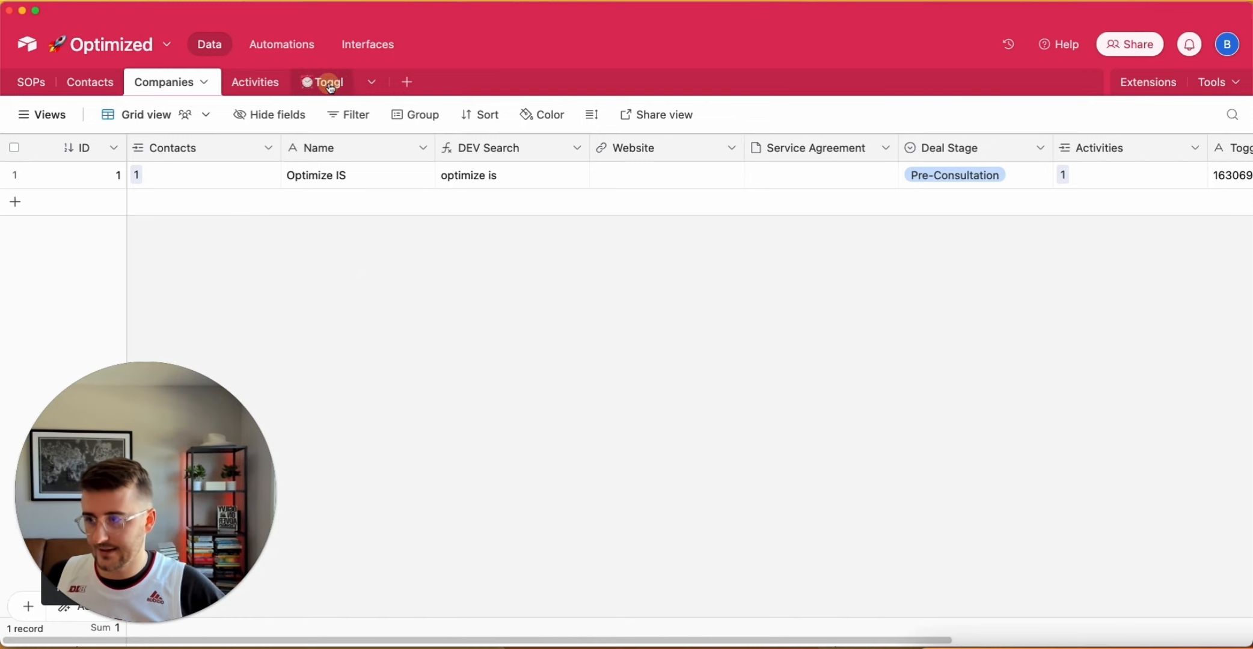
pyautogui.click(507, 147)
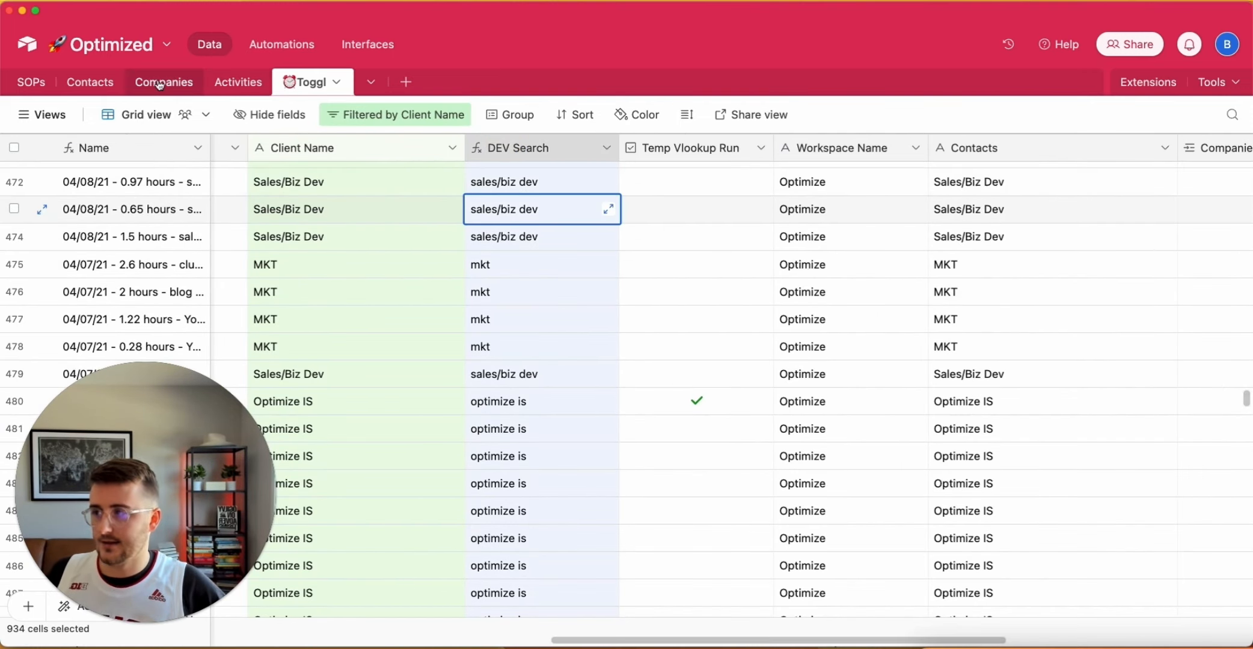
# Create an automation triggered when a record matches conditions, and set the trigger's table to Toggl.
pyautogui.click(283, 47)
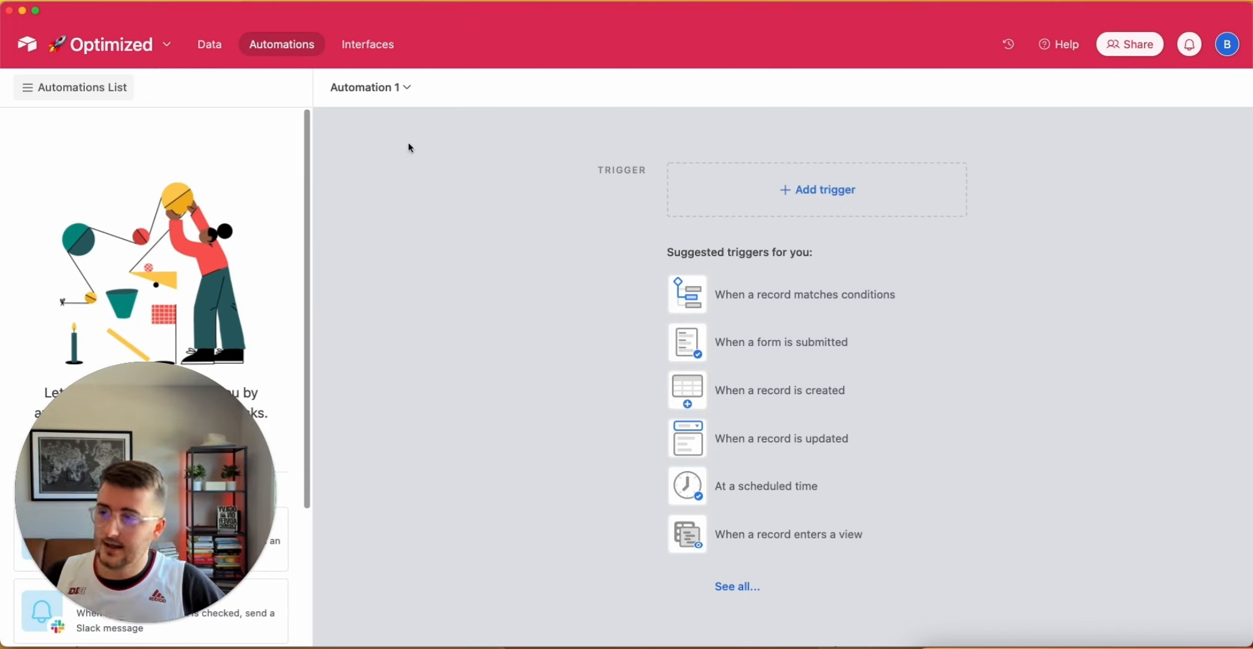
pyautogui.click(861, 292)
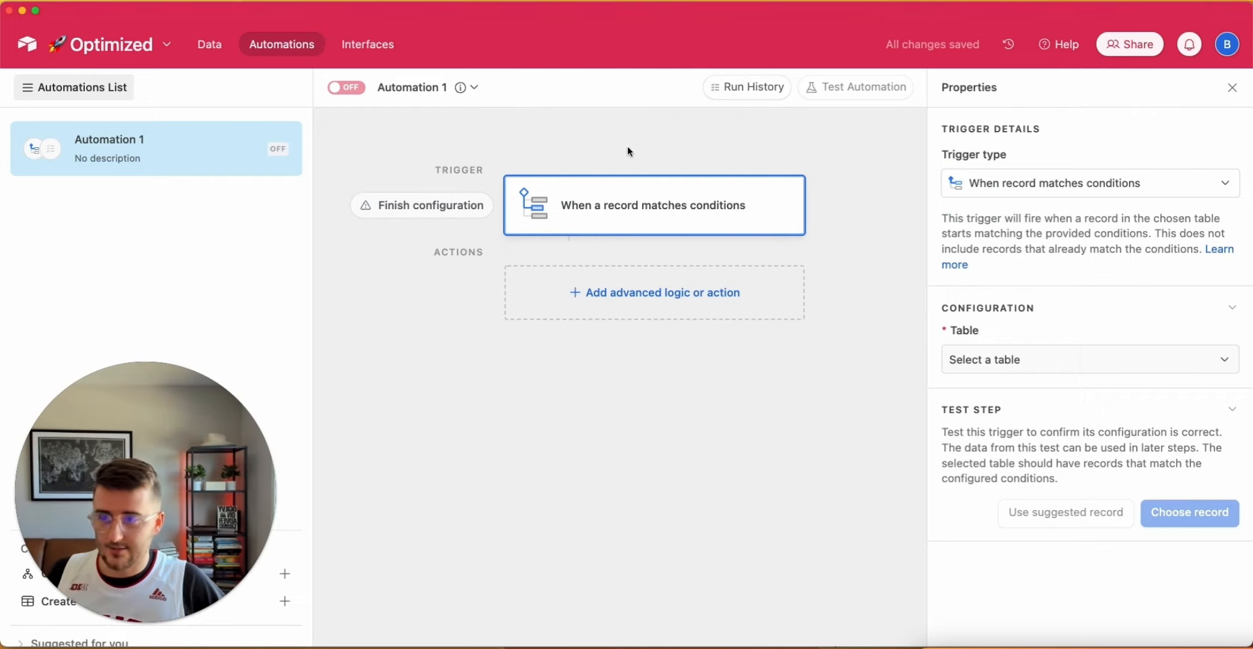
pyautogui.click(1016, 359)
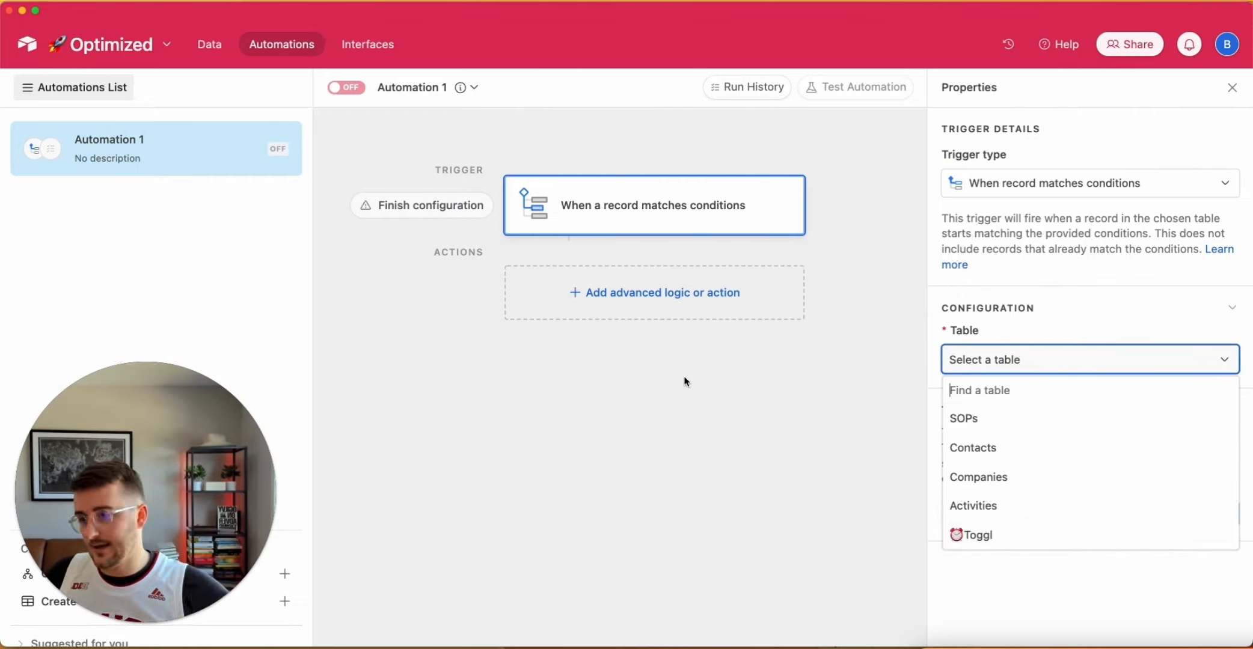
pyautogui.click(213, 56)
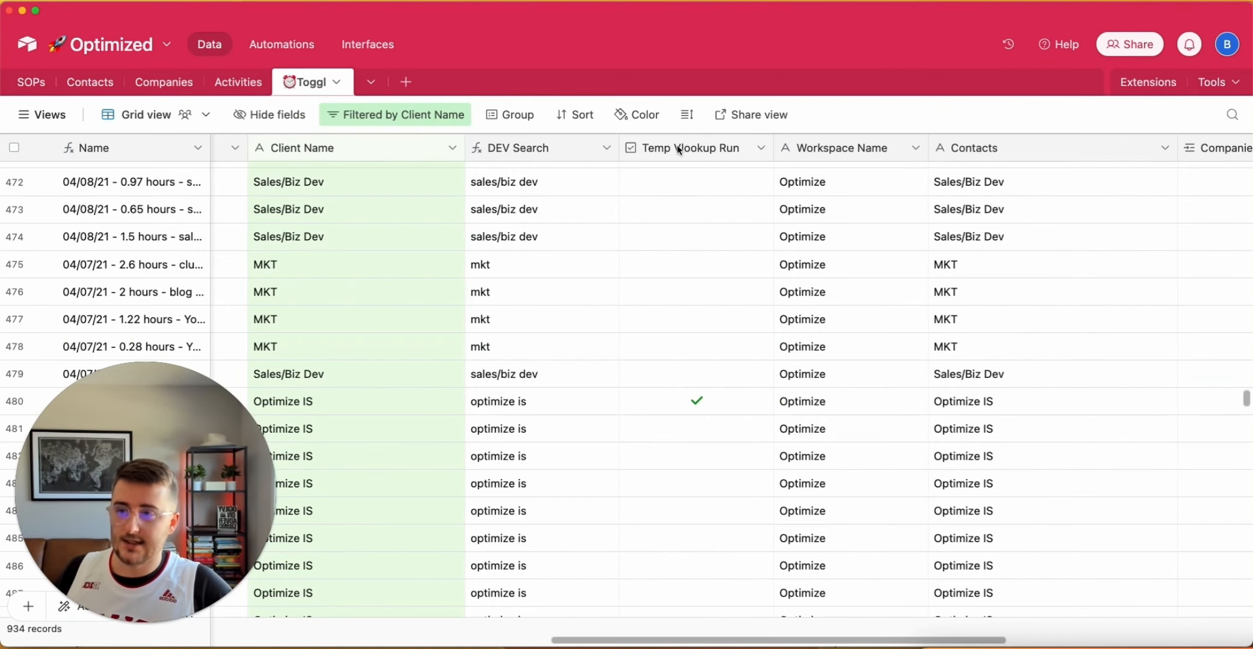
pyautogui.click(299, 48)
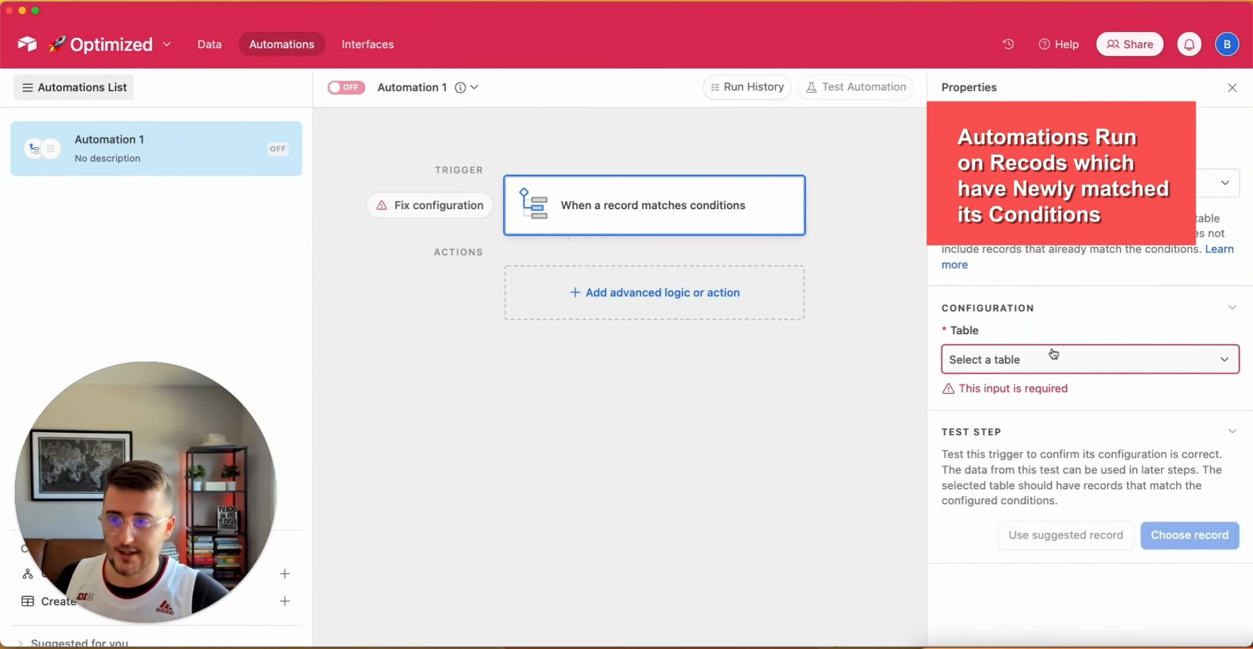
pyautogui.click(1023, 362)
pyautogui.click(993, 544)
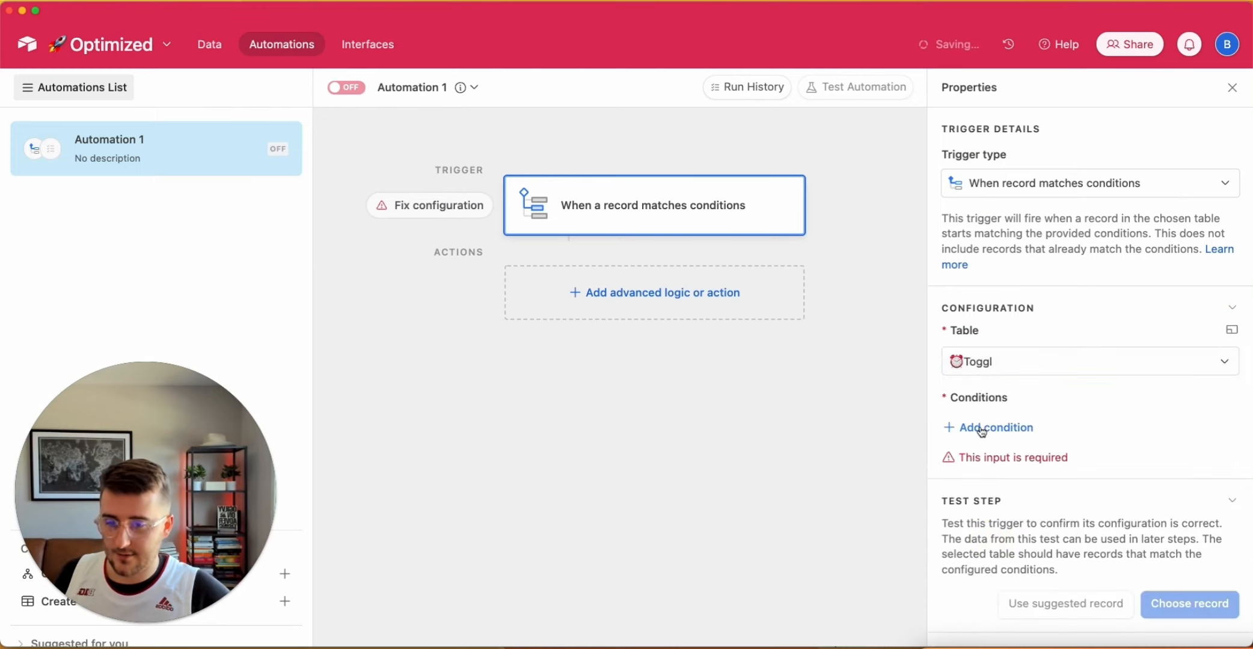
# Add the trigger condition that Temp Vlookup Run is checked, and test the trigger with the matching Toggl record.
pyautogui.click(985, 426)
pyautogui.click(1028, 429)
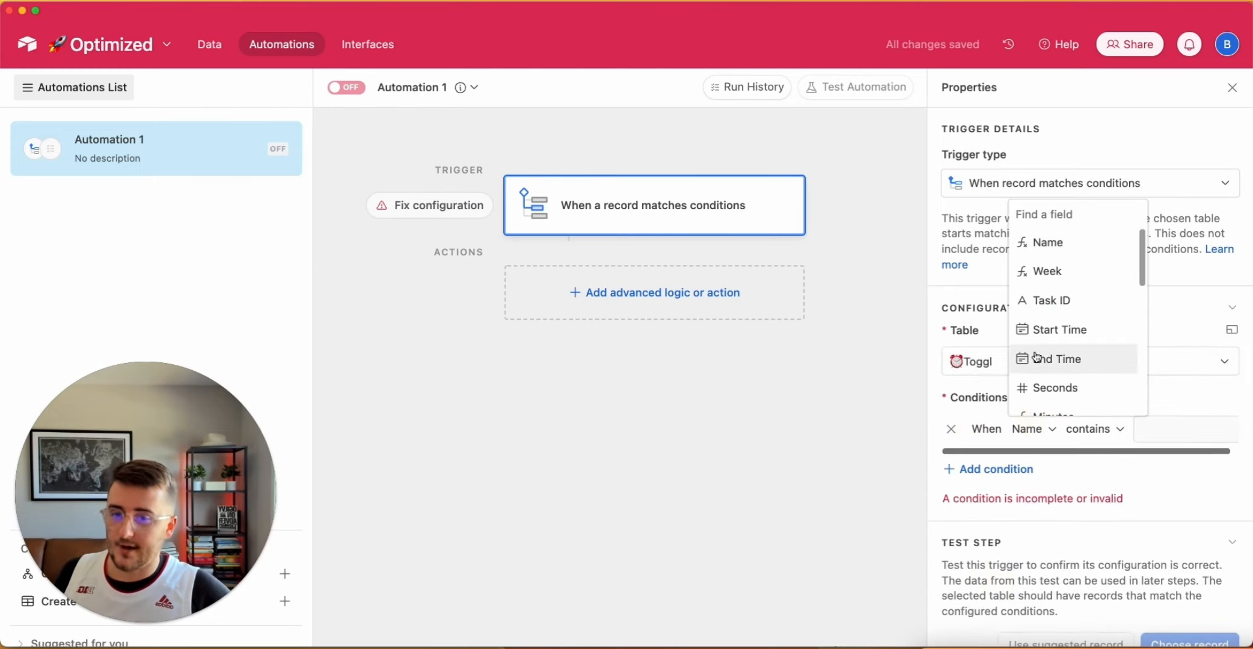
pyautogui.scroll(-5, 1044, 359)
pyautogui.scroll(2, 1048, 361)
pyautogui.scroll(2, 1048, 356)
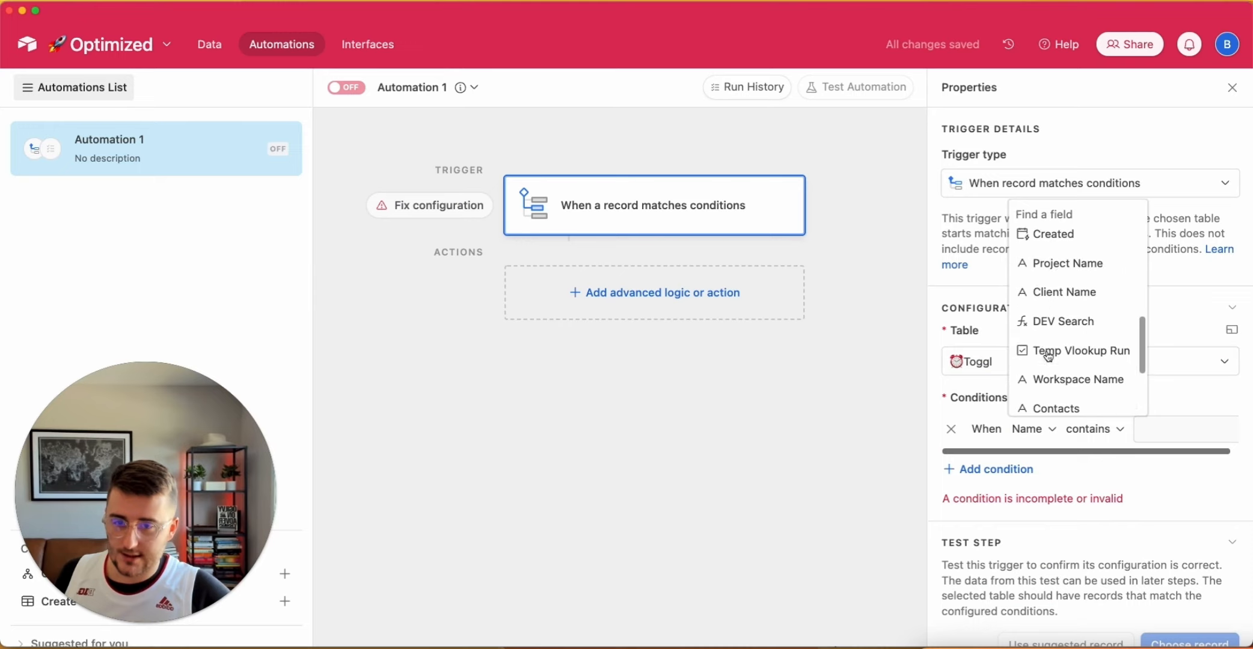
pyautogui.click(1054, 355)
pyautogui.click(1170, 429)
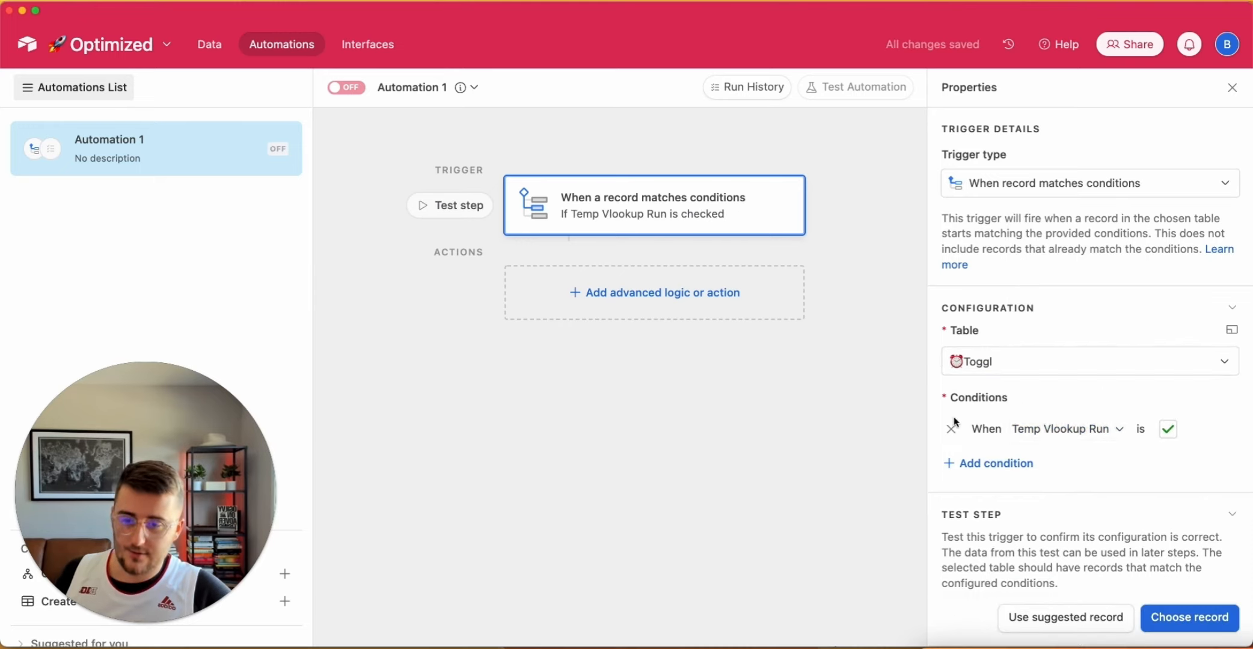
pyautogui.click(1185, 621)
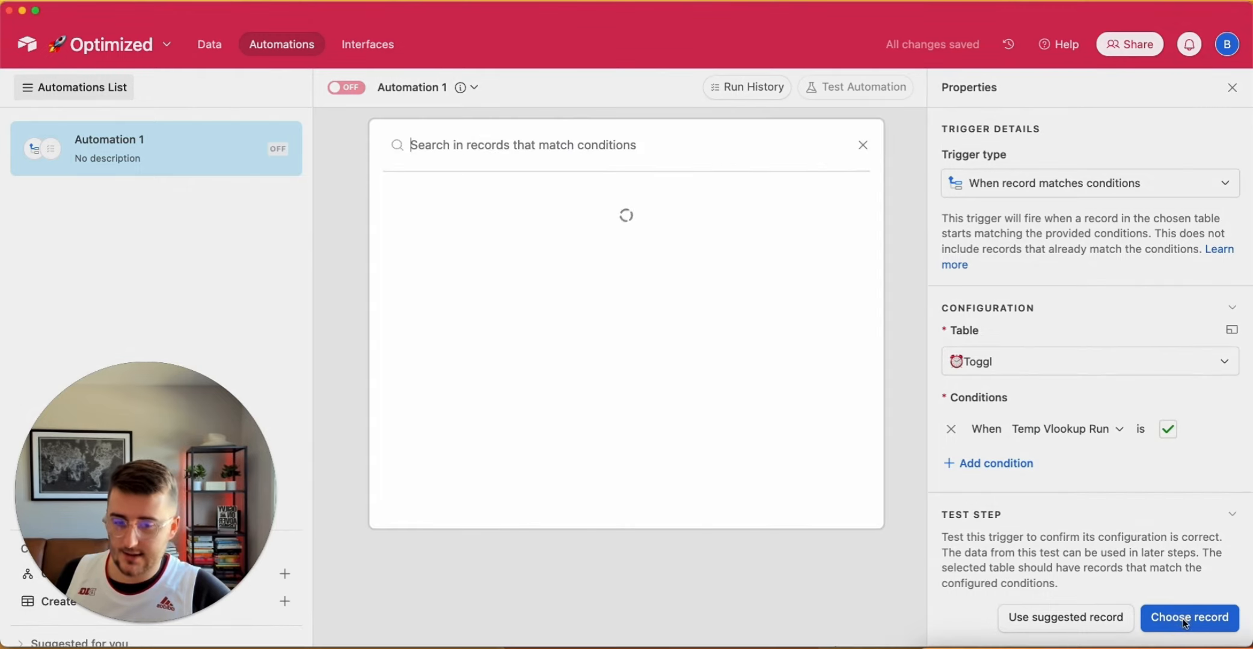
pyautogui.click(577, 208)
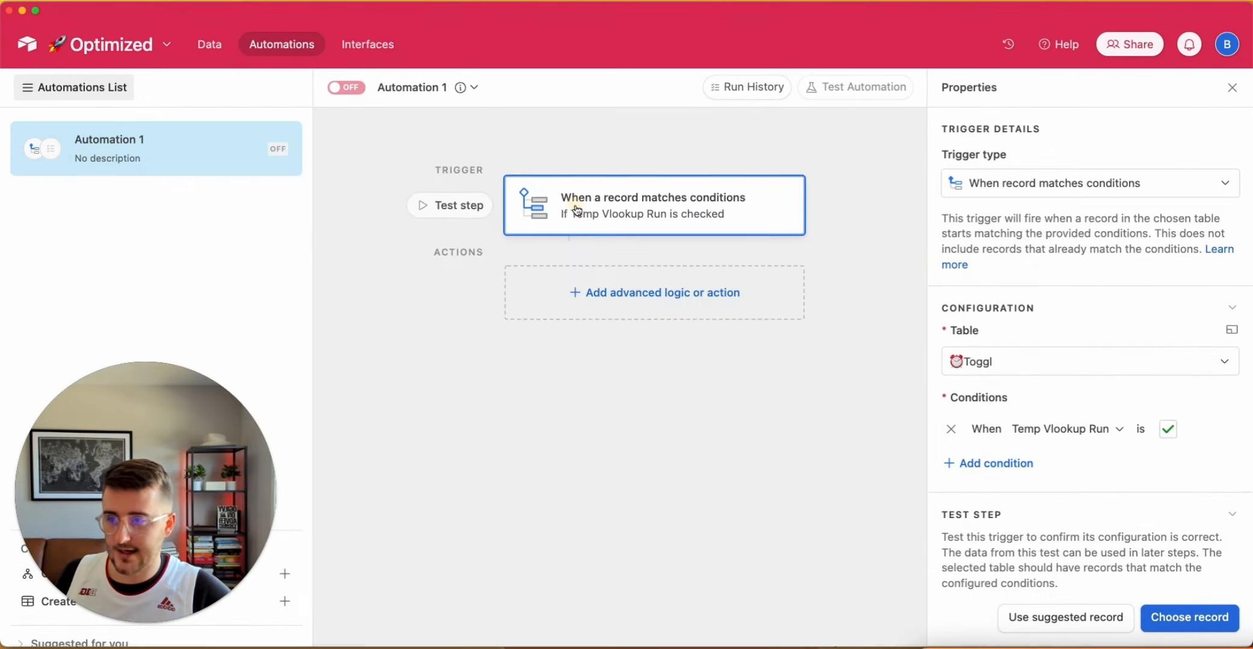
# Add a Find records action that searches the Companies table based on a condition.
pyautogui.click(678, 292)
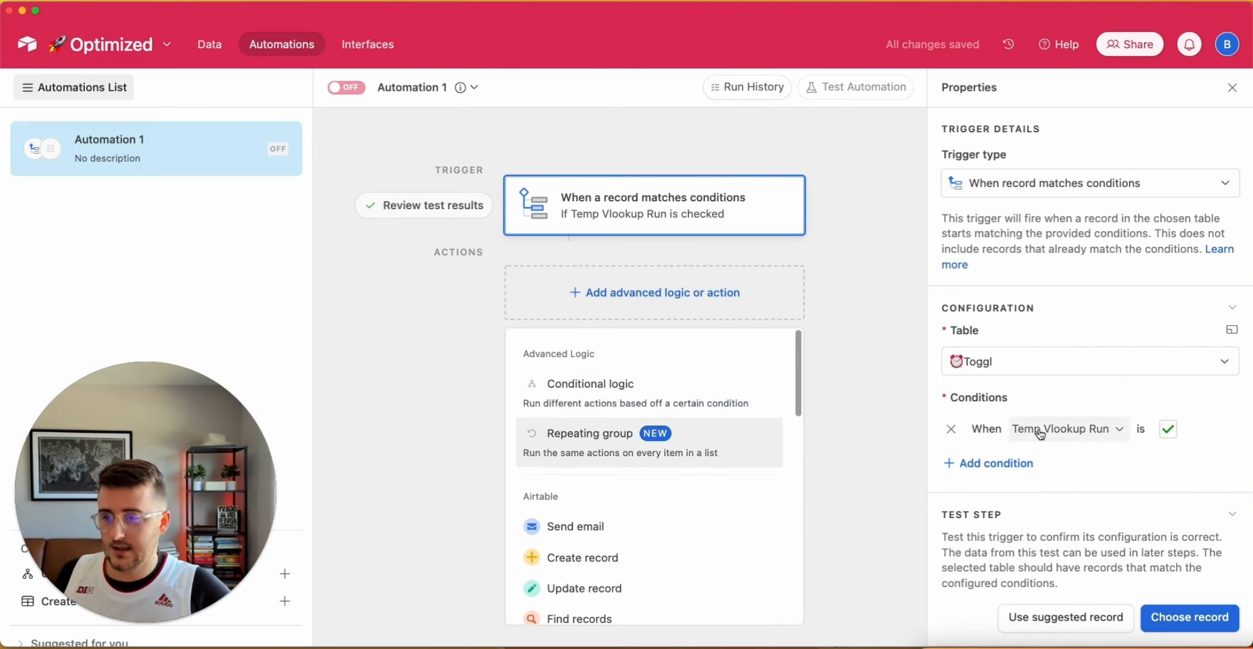
pyautogui.click(617, 617)
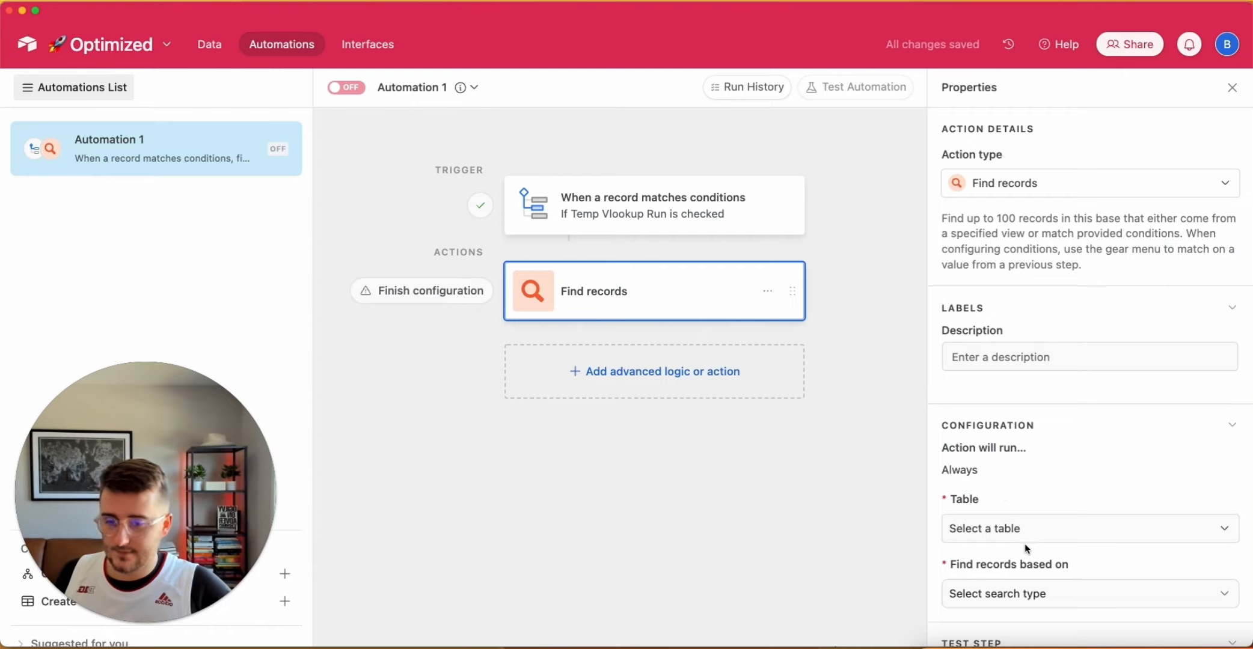
pyautogui.click(1001, 528)
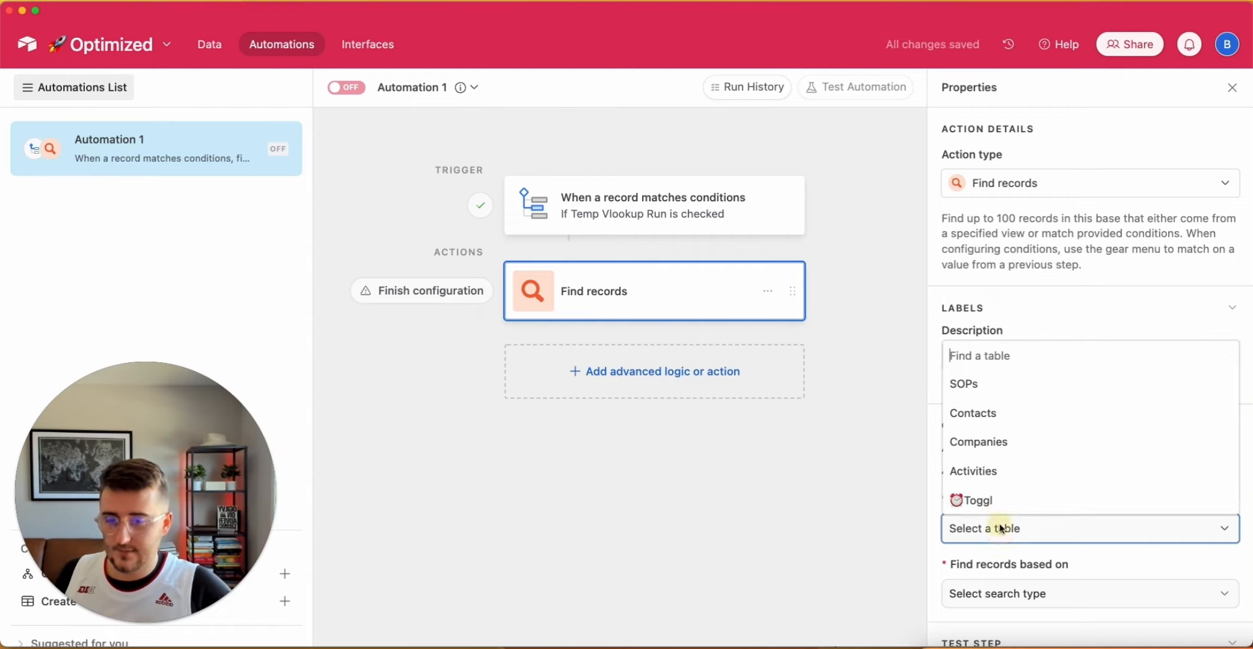
pyautogui.click(979, 443)
pyautogui.scroll(-4, 1004, 490)
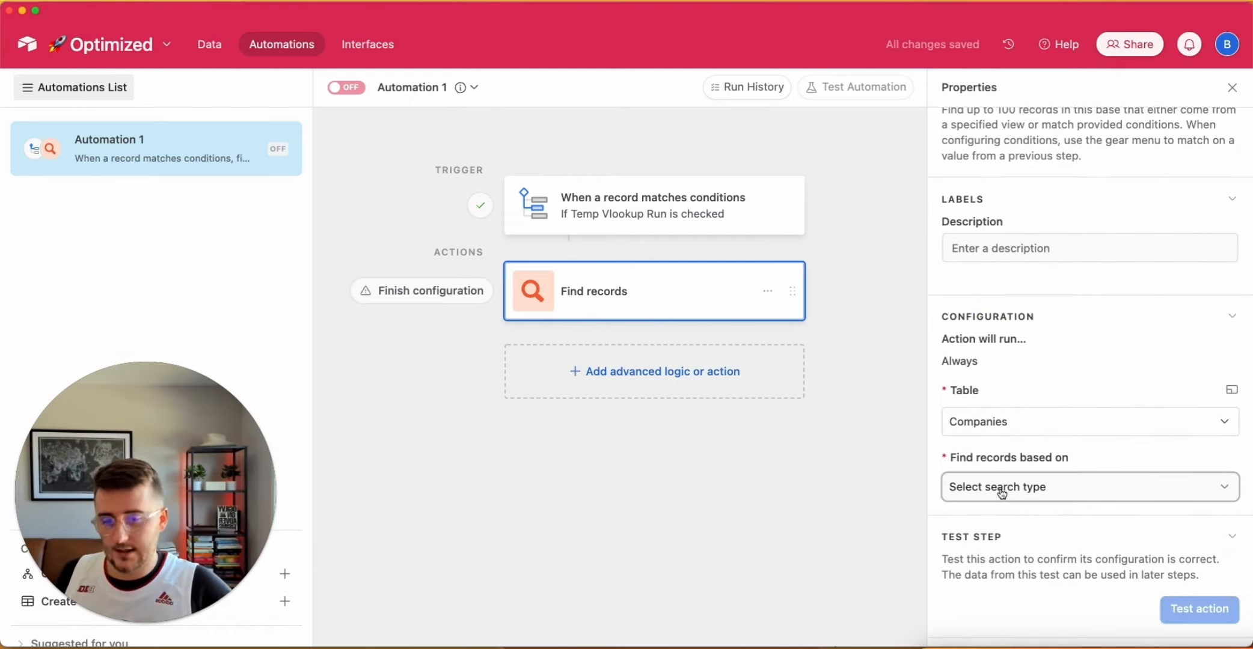
pyautogui.click(1002, 492)
pyautogui.click(991, 553)
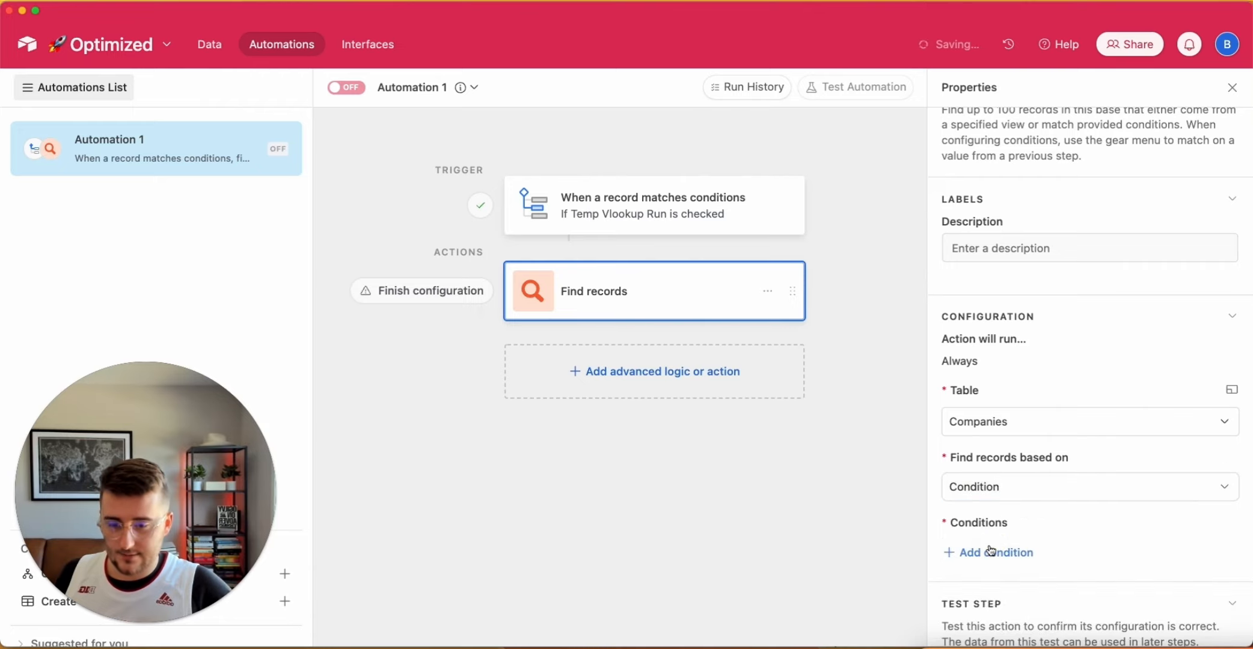
# Add a search condition where DEV Search is a given value, and make that value dynamic.
pyautogui.scroll(-2, 986, 515)
pyautogui.click(984, 485)
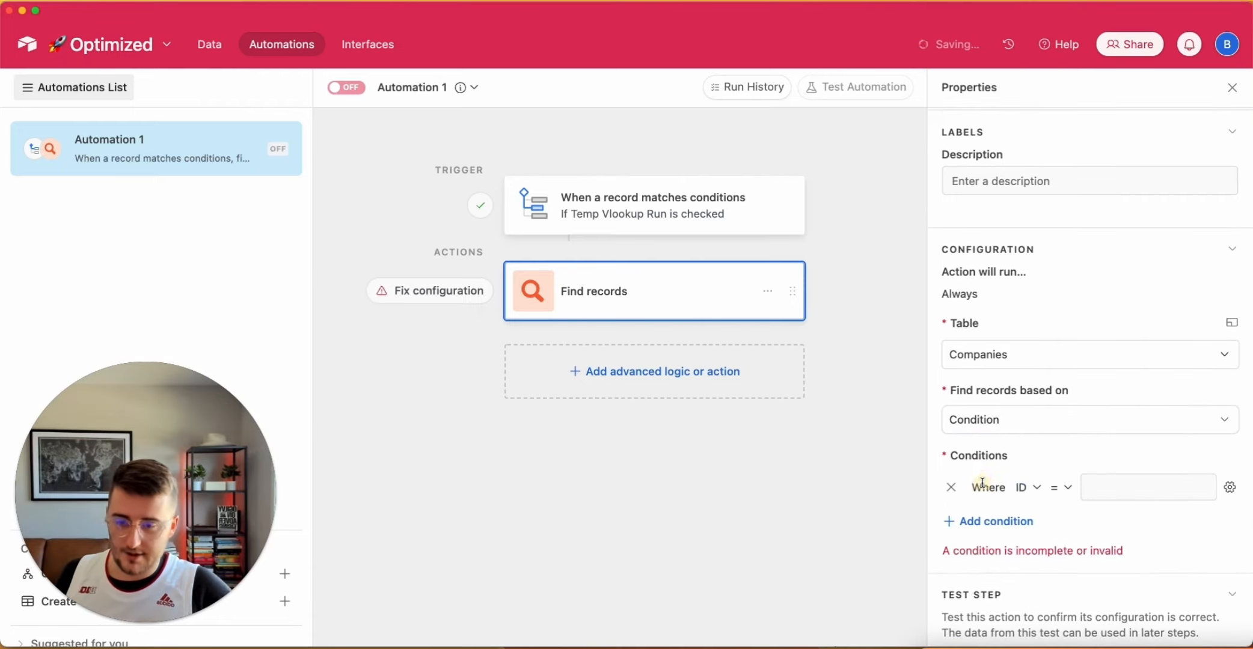
pyautogui.click(1023, 487)
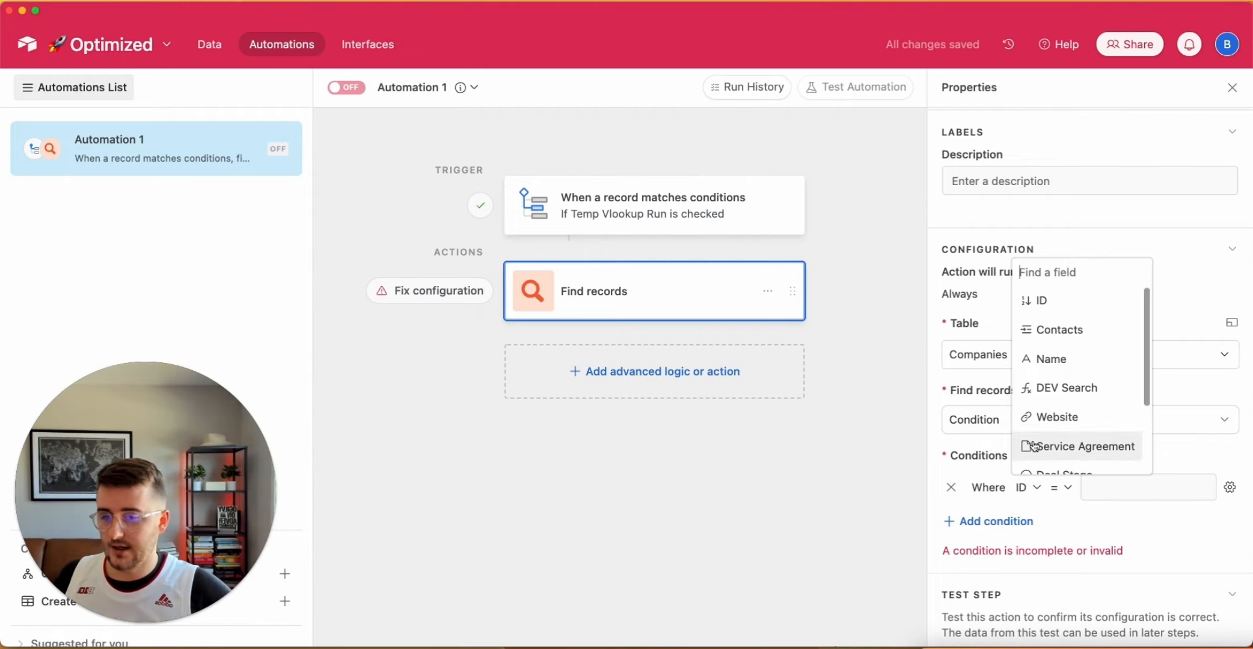
pyautogui.click(1074, 398)
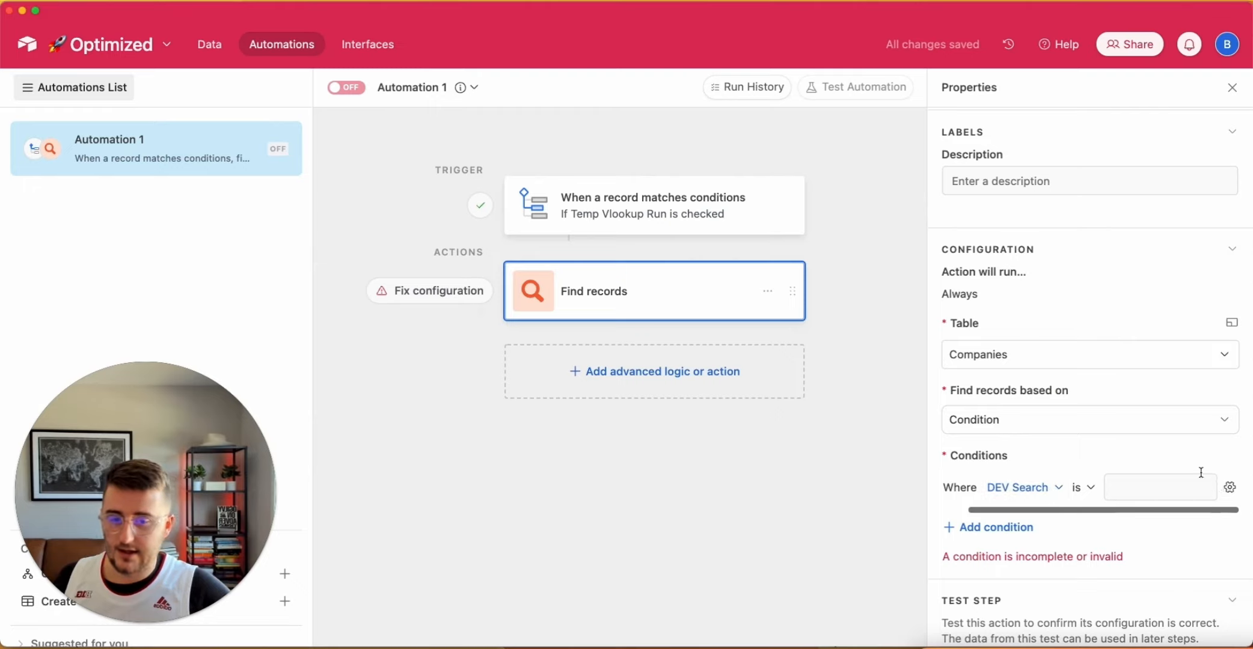
pyautogui.click(1230, 487)
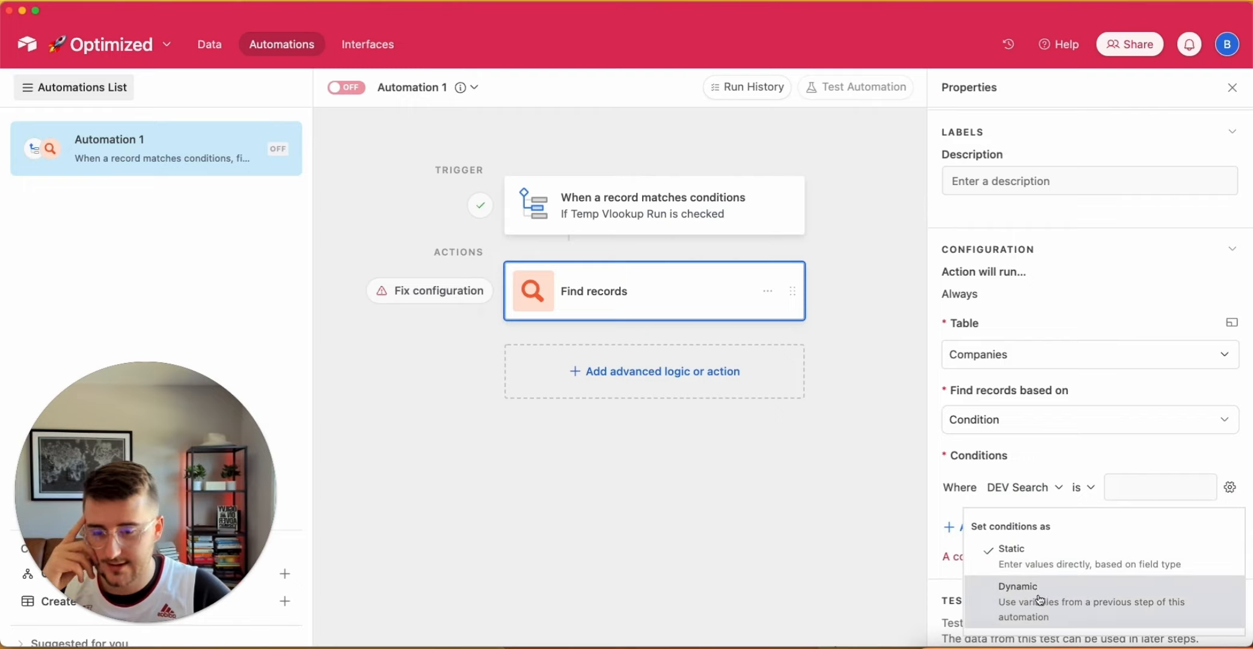
pyautogui.click(1019, 589)
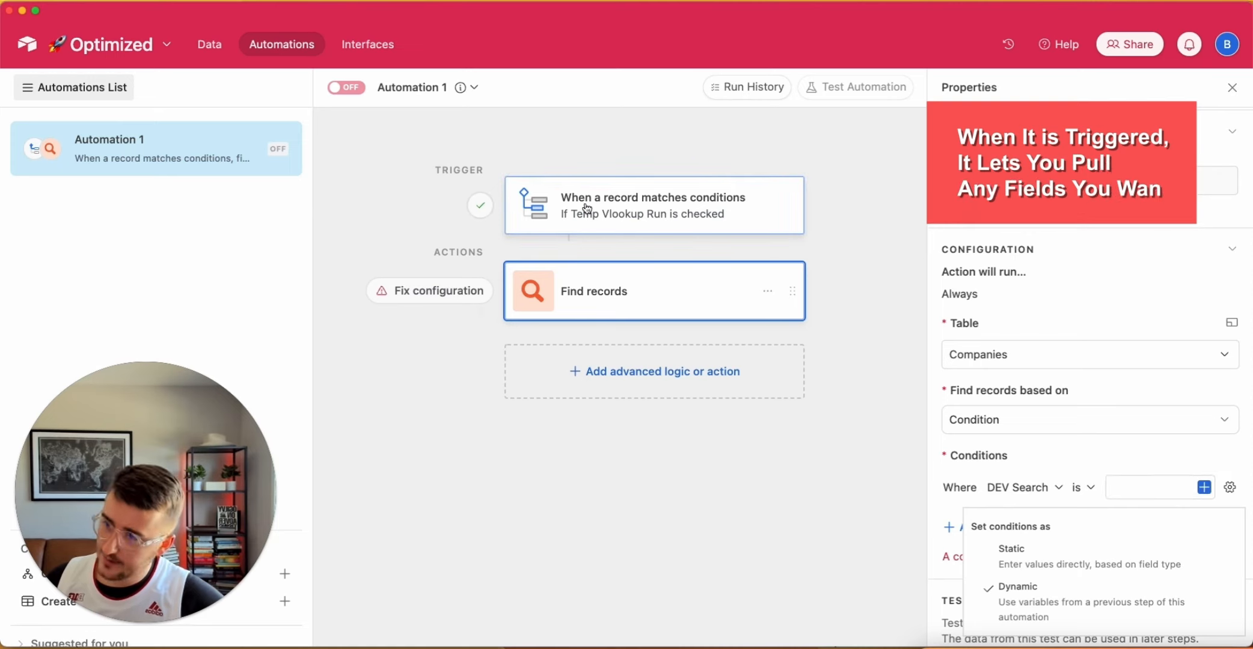
# Compare the search condition against the trigger record's DEV Search field, and test the Find records action.
pyautogui.click(1204, 487)
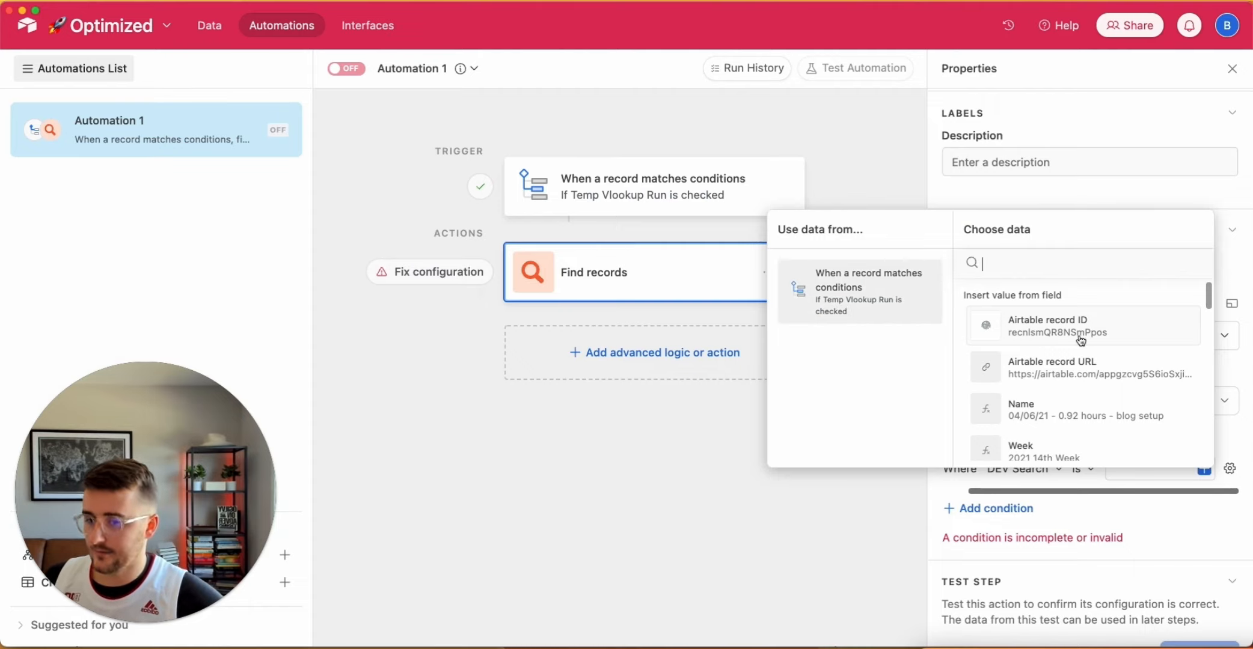
pyautogui.scroll(-5, 1080, 338)
pyautogui.scroll(-6, 1080, 338)
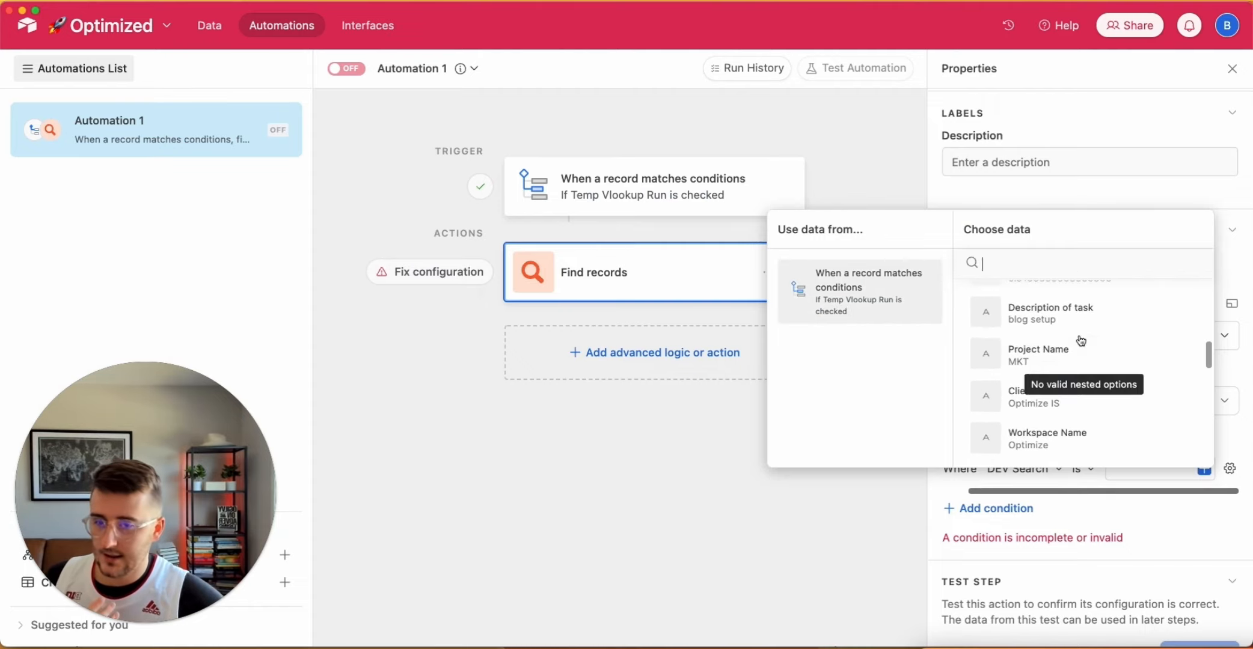
pyautogui.scroll(-7, 1080, 339)
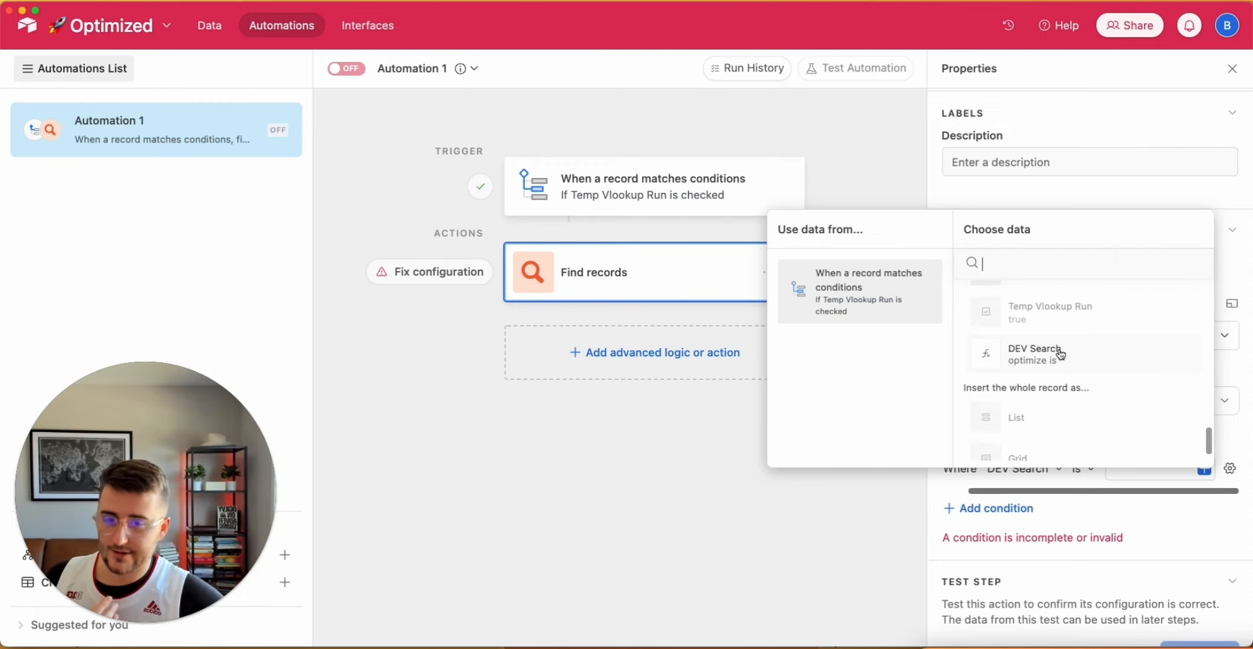
pyautogui.click(1022, 354)
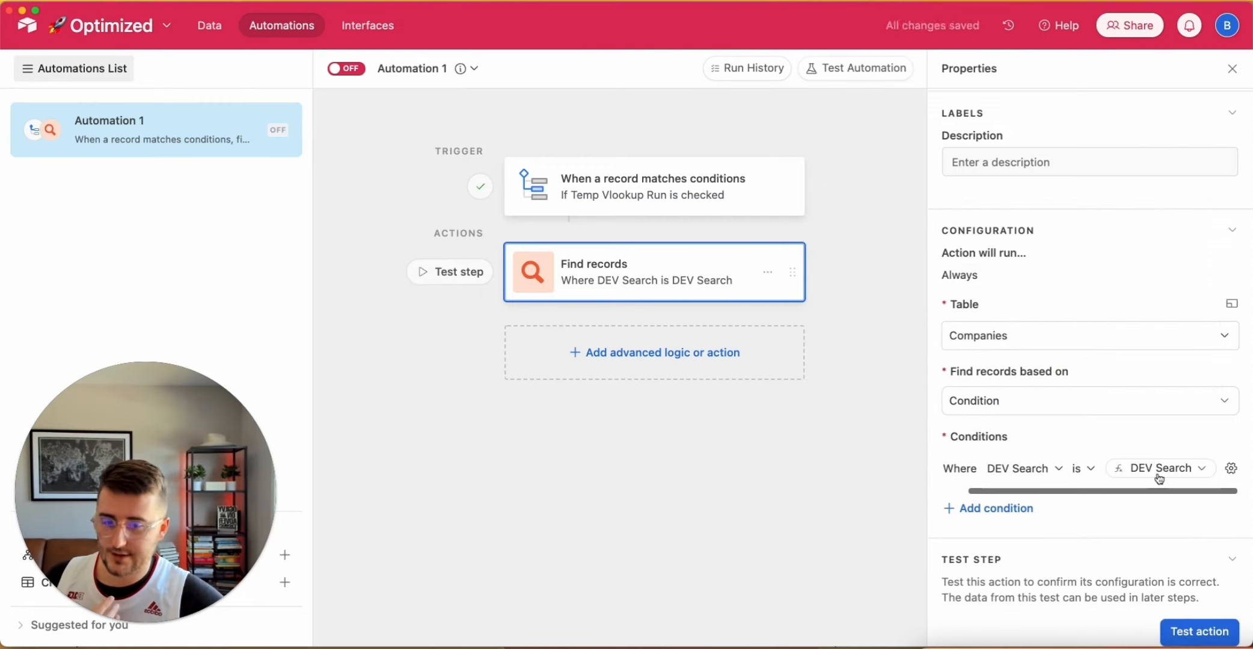
pyautogui.click(1197, 631)
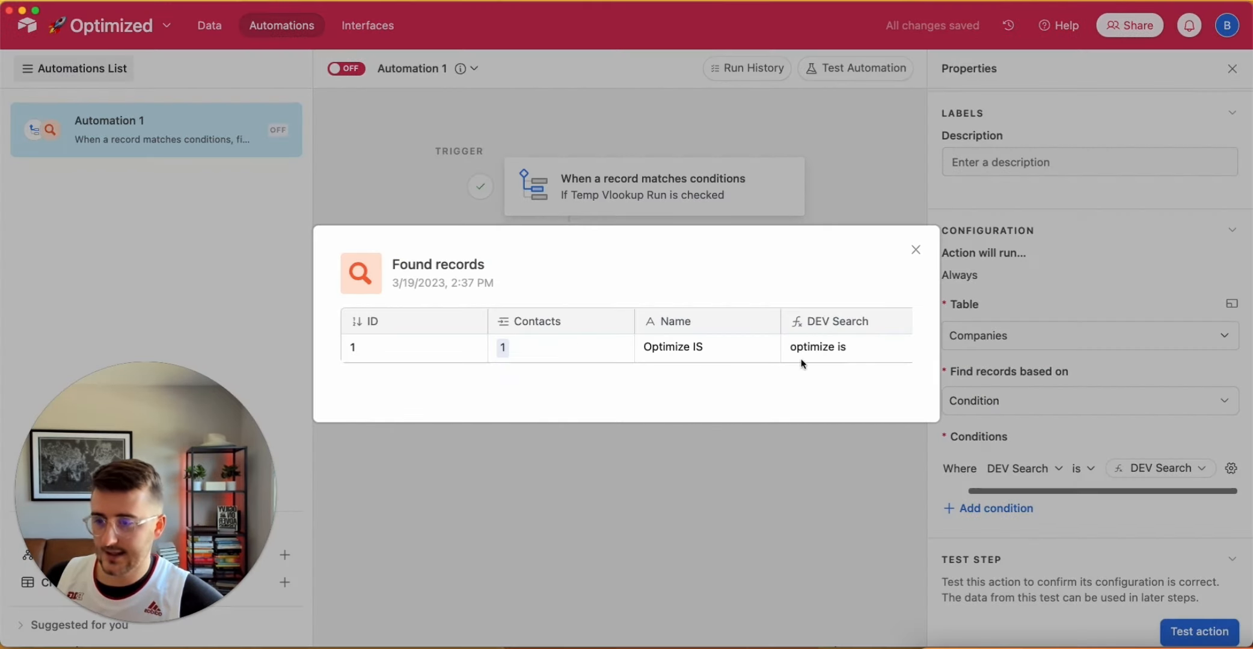
pyautogui.click(915, 250)
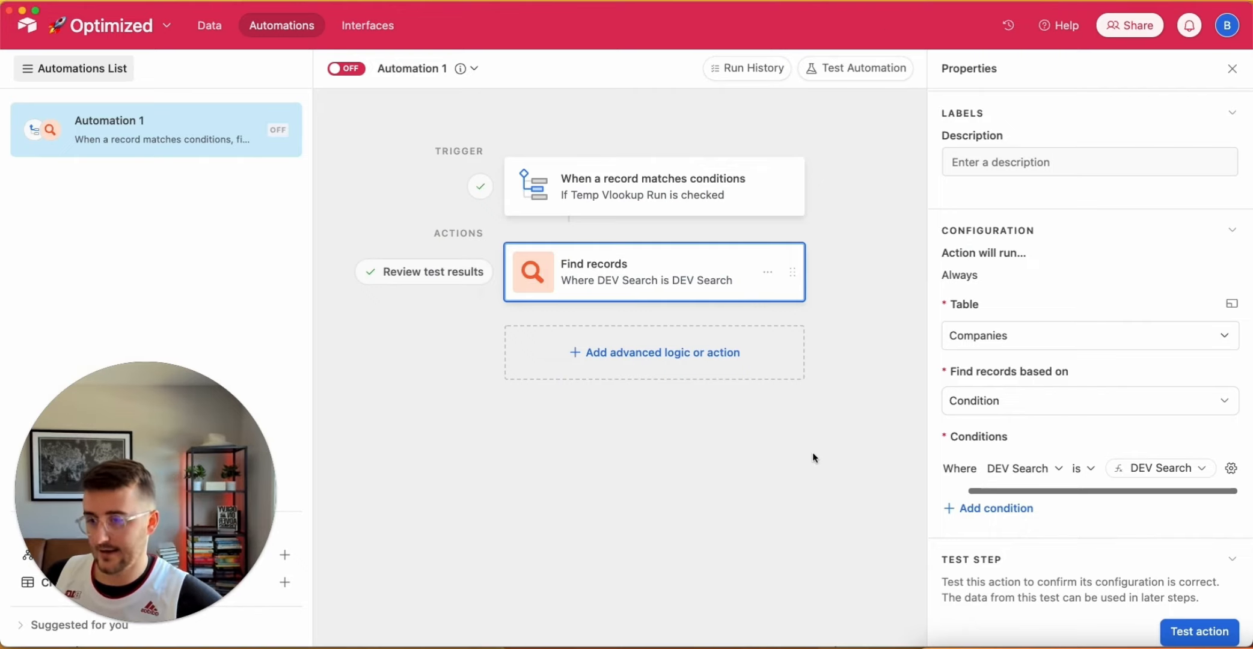
# Add a conditional logic group after the Find records action.
pyautogui.click(659, 350)
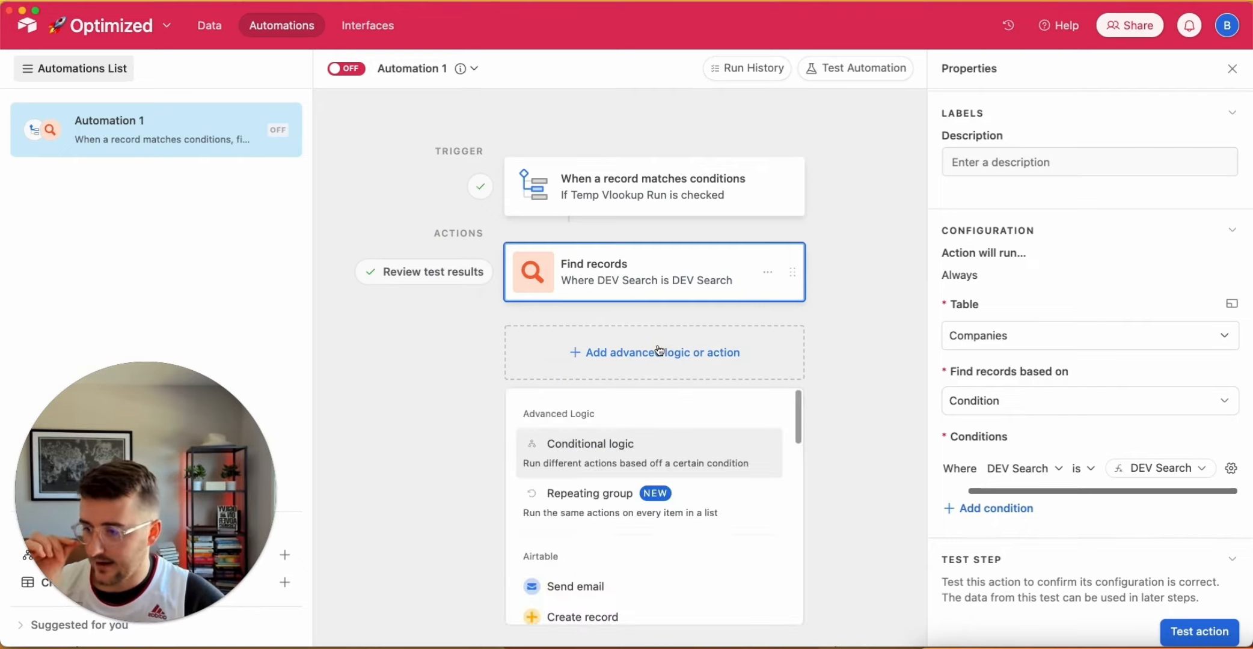
pyautogui.scroll(-5, 609, 523)
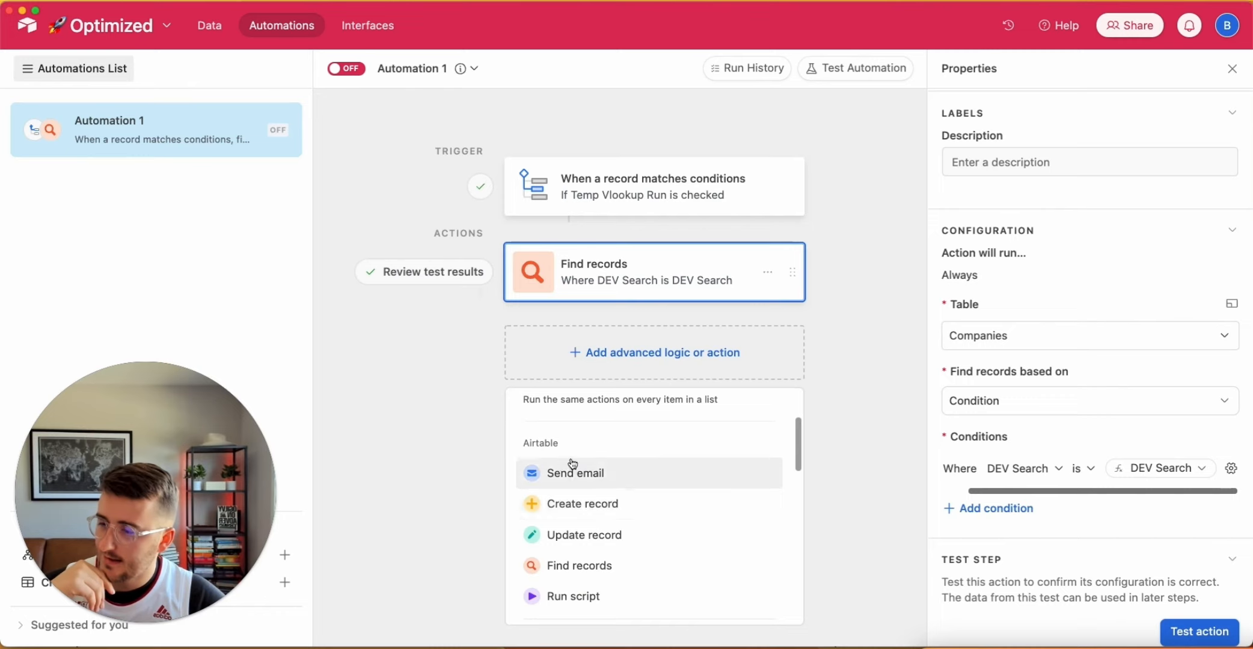
pyautogui.scroll(3, 559, 460)
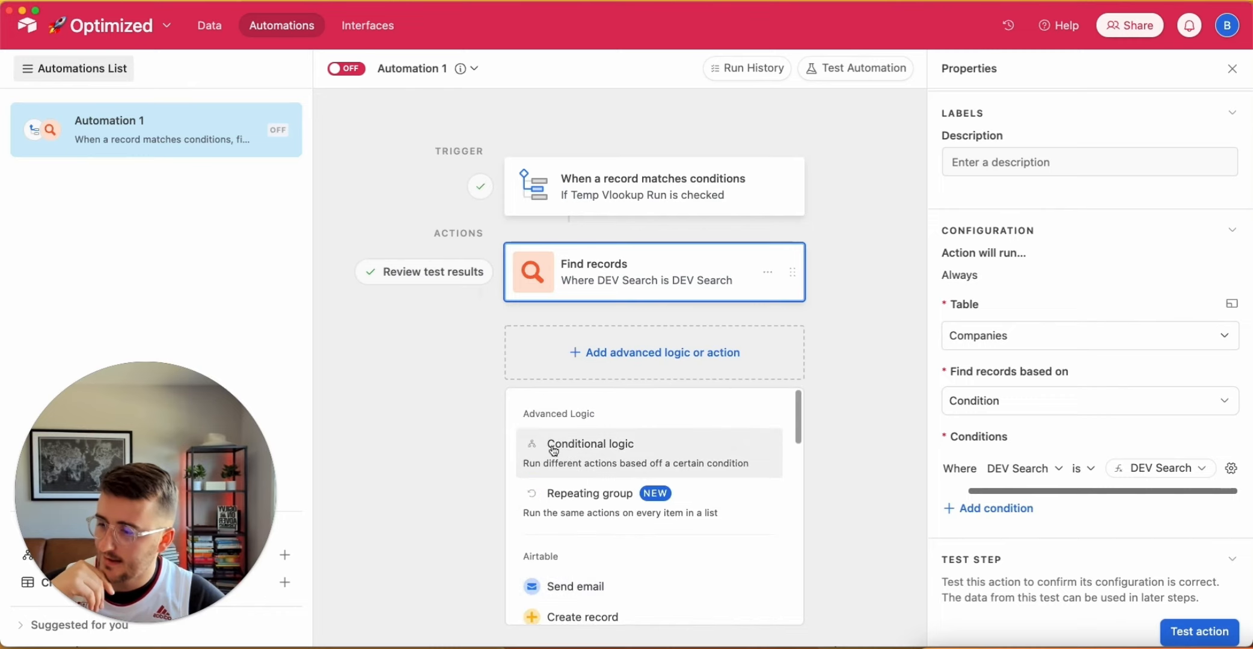
pyautogui.click(591, 444)
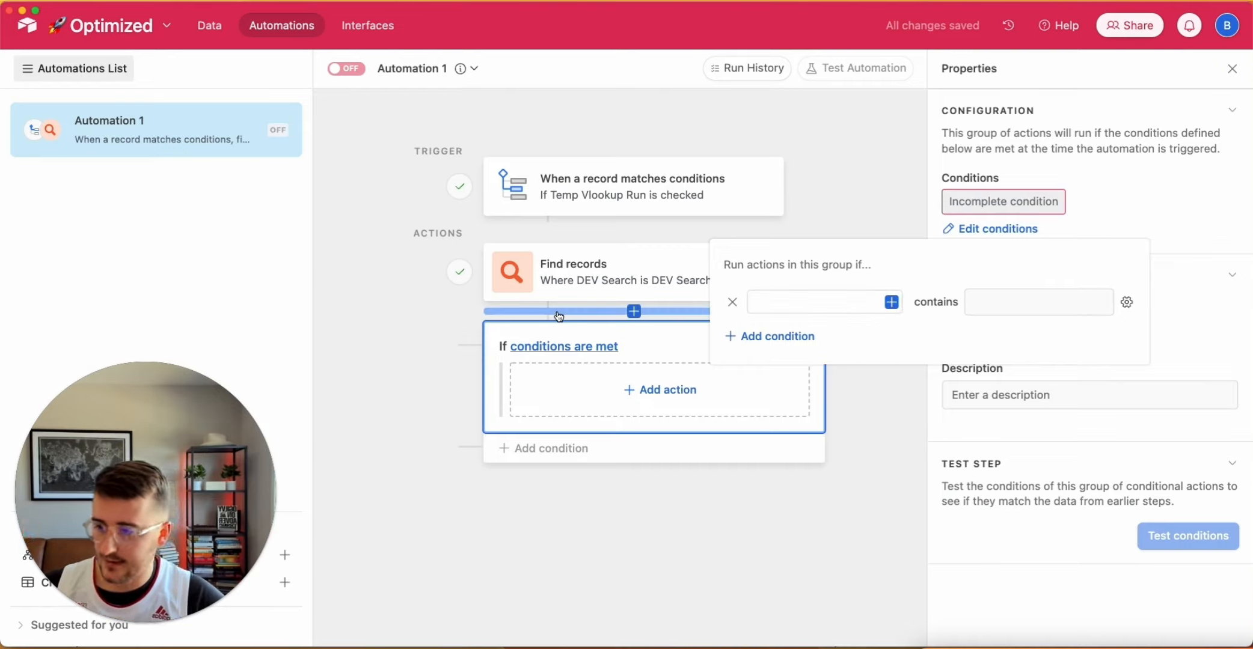
# Set the group's condition so its actions run only if the length of the Find records list is > 0.
pyautogui.click(890, 303)
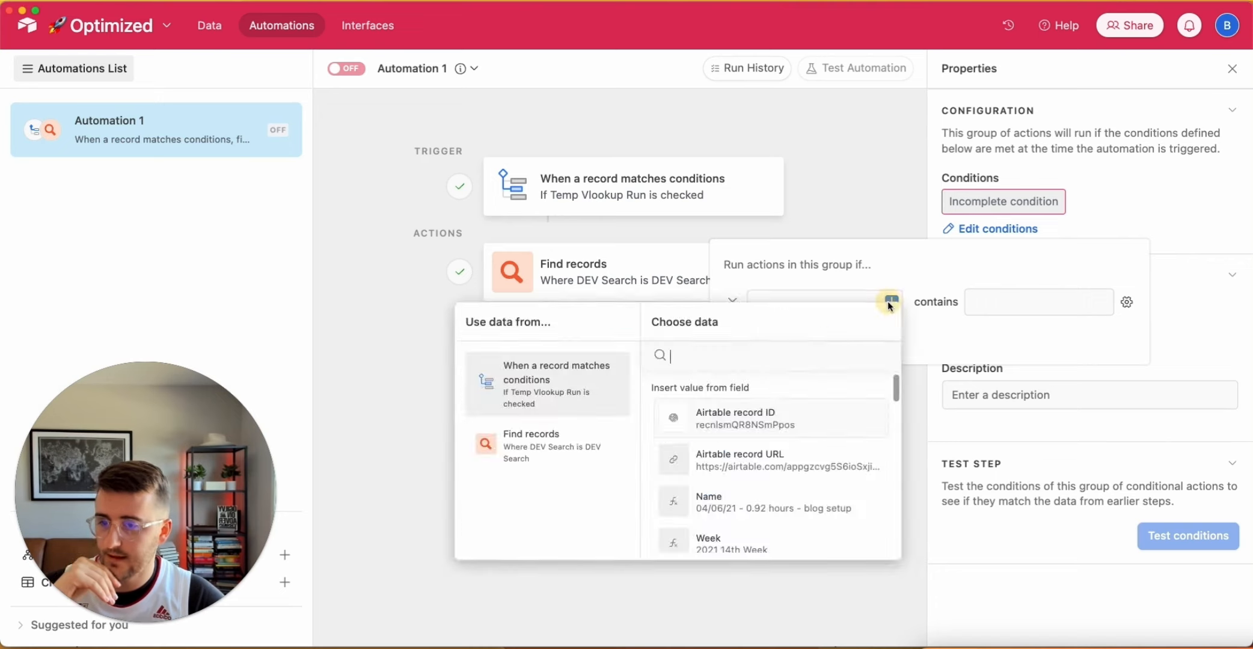
pyautogui.click(549, 460)
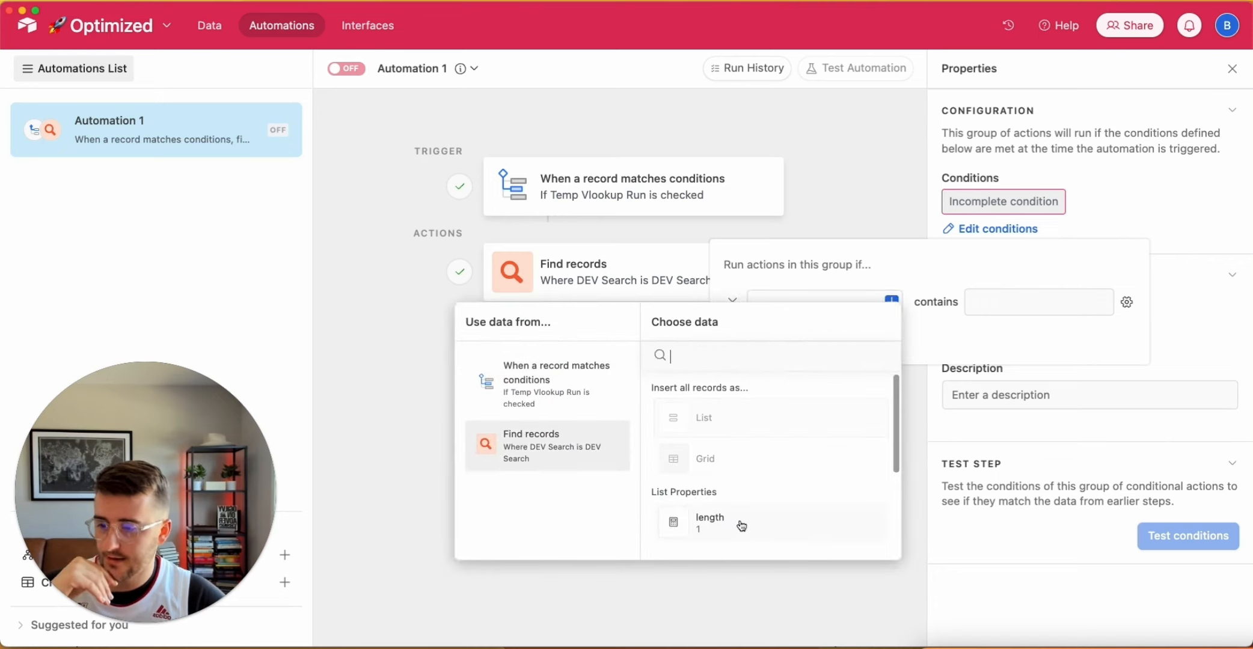
pyautogui.scroll(-1, 742, 526)
pyautogui.click(715, 508)
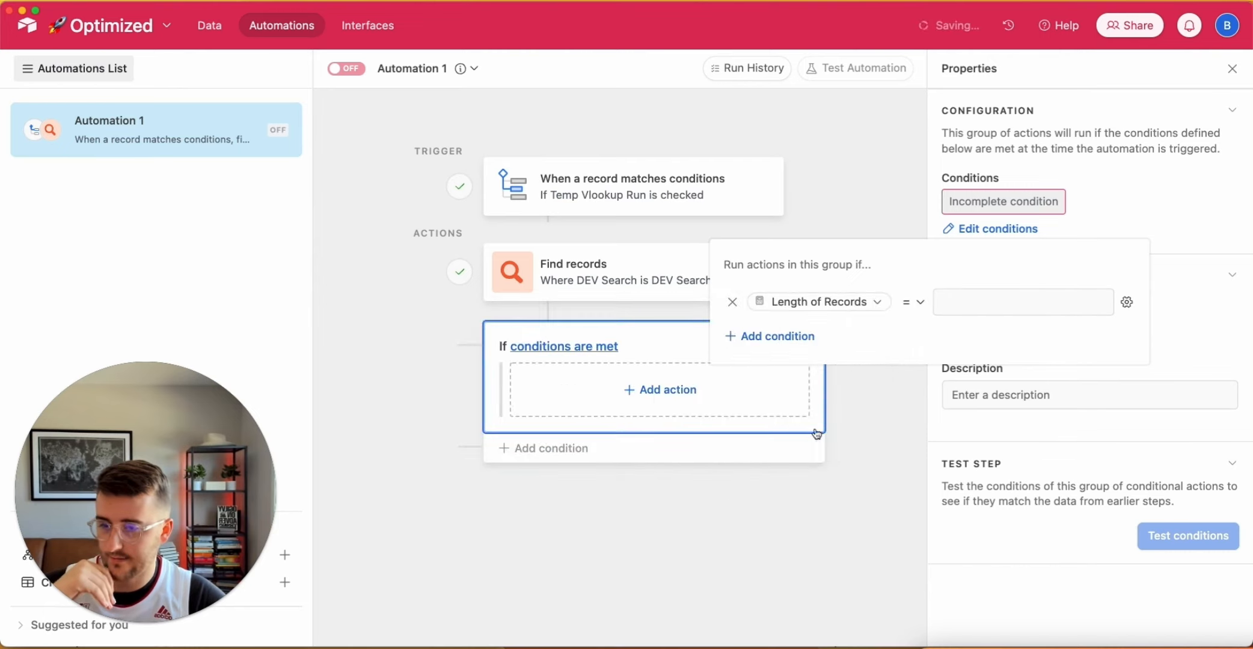
pyautogui.click(911, 309)
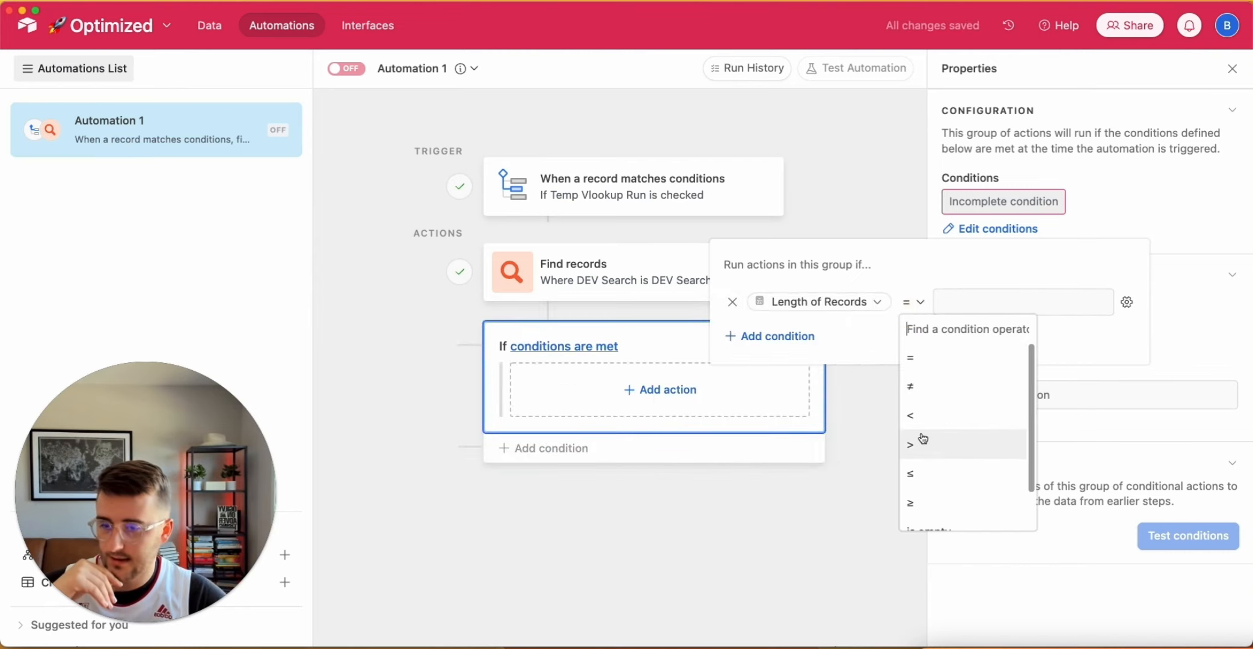
pyautogui.click(925, 443)
pyautogui.click(965, 296)
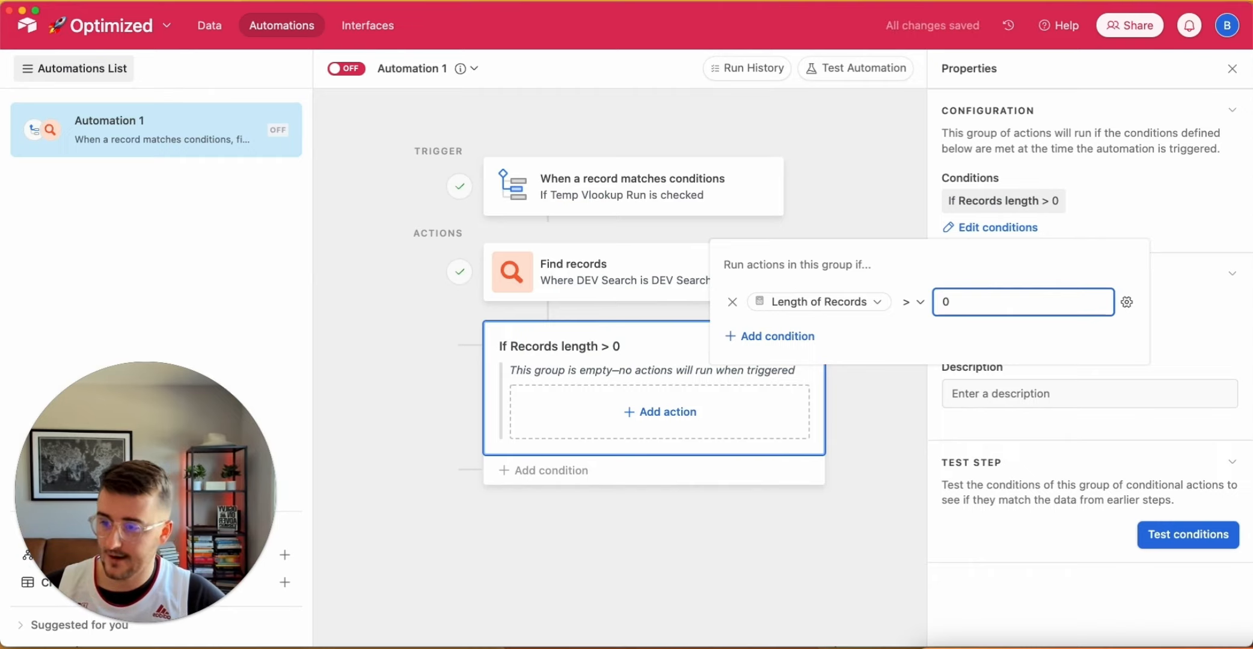
pyautogui.click(912, 393)
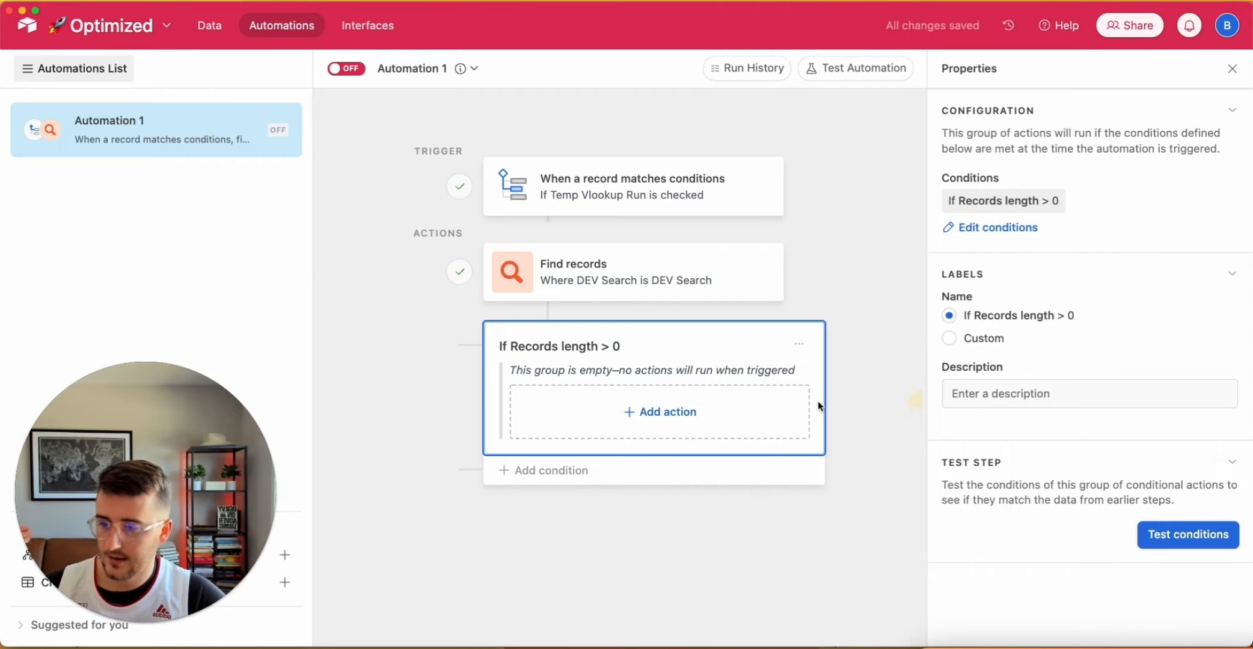
# Add an Update record action inside the conditional group, and set its table to Toggl.
pyautogui.click(666, 427)
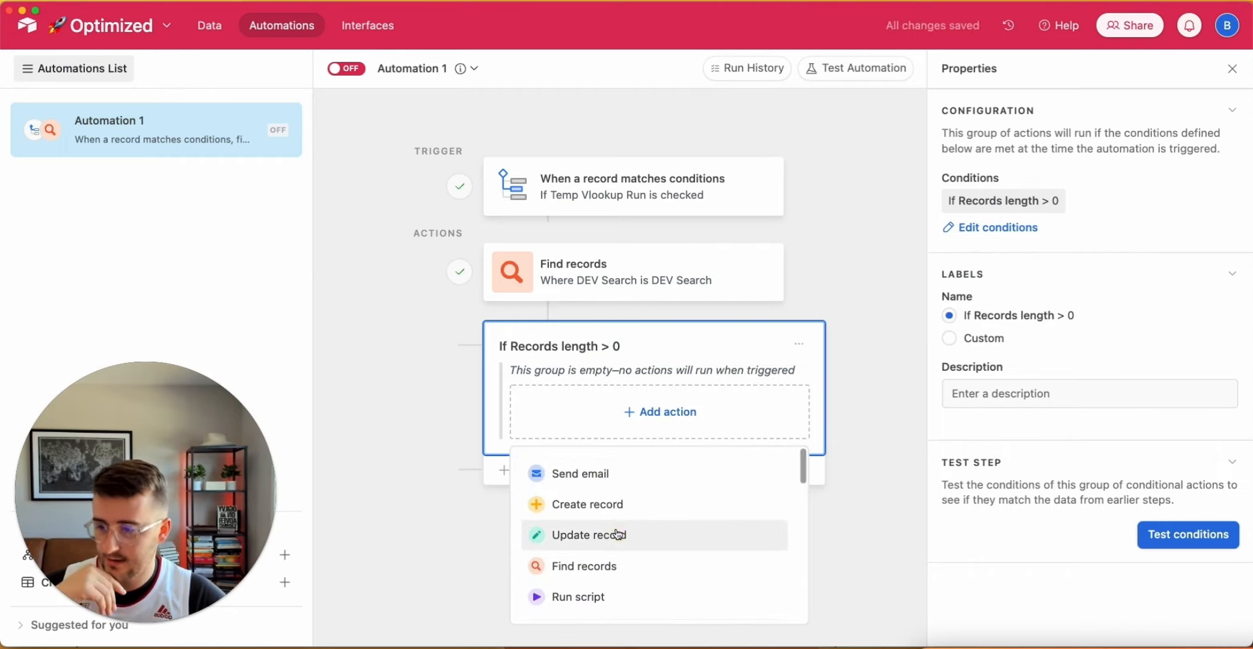
pyautogui.click(611, 532)
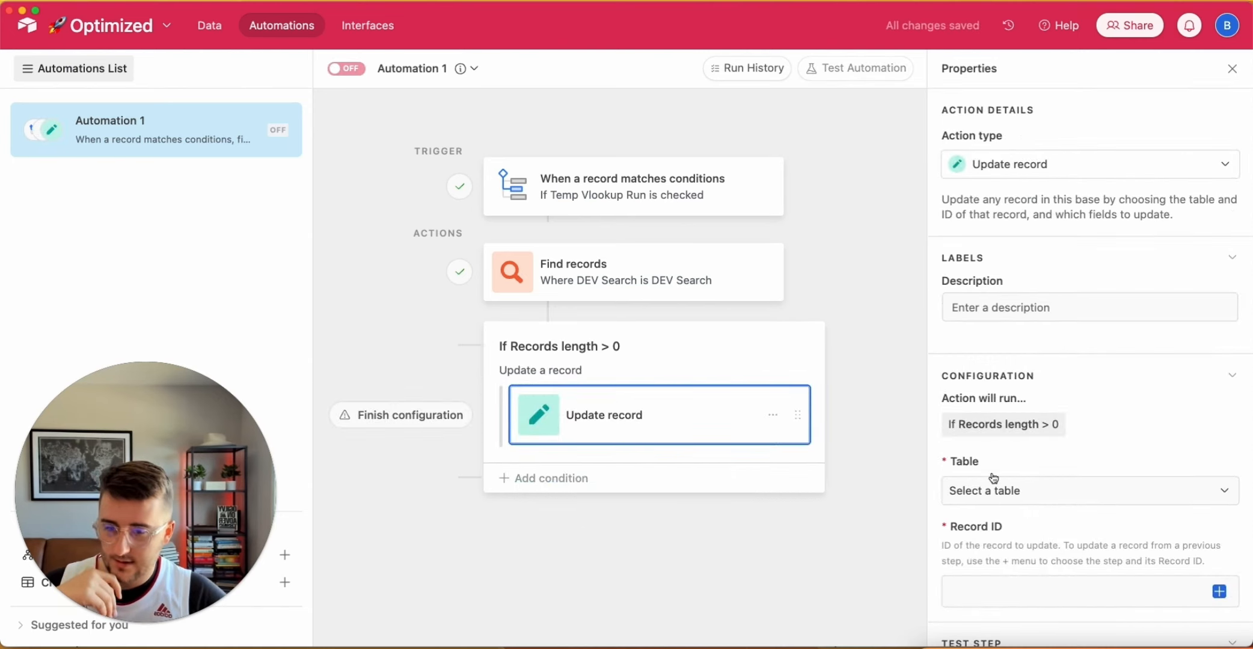
pyautogui.click(1012, 491)
pyautogui.click(977, 462)
# Set the Update record action's Record ID to the Airtable record ID from the trigger record.
pyautogui.scroll(-3, 1089, 360)
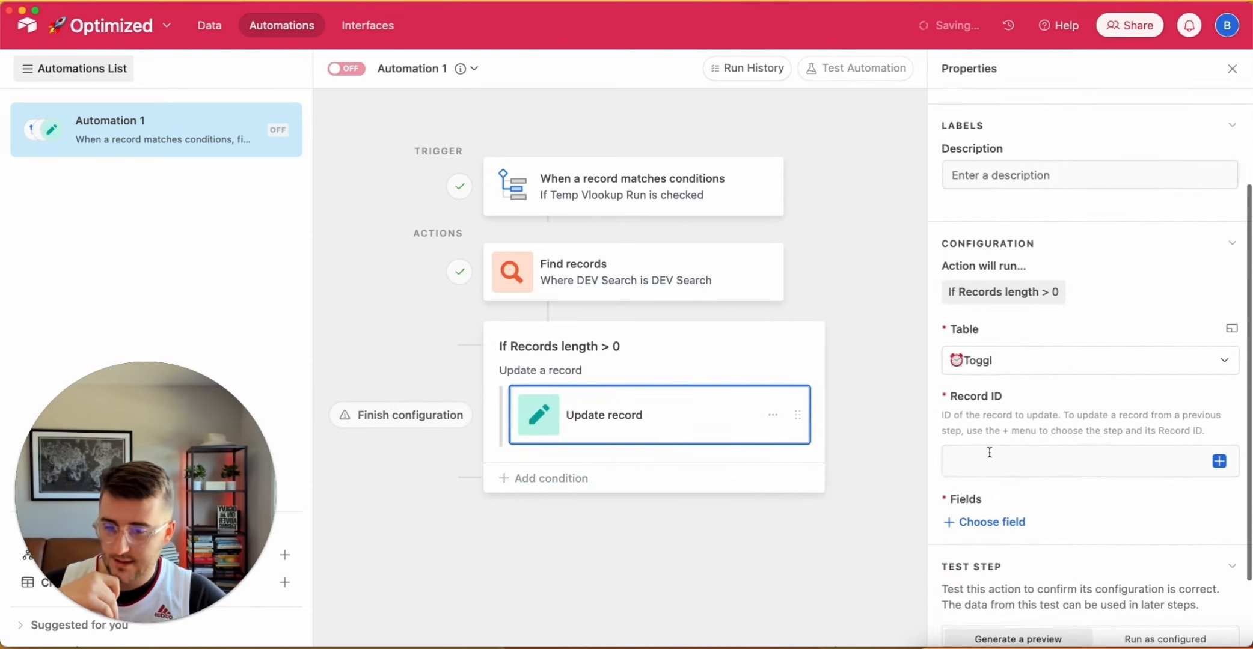
pyautogui.click(1218, 447)
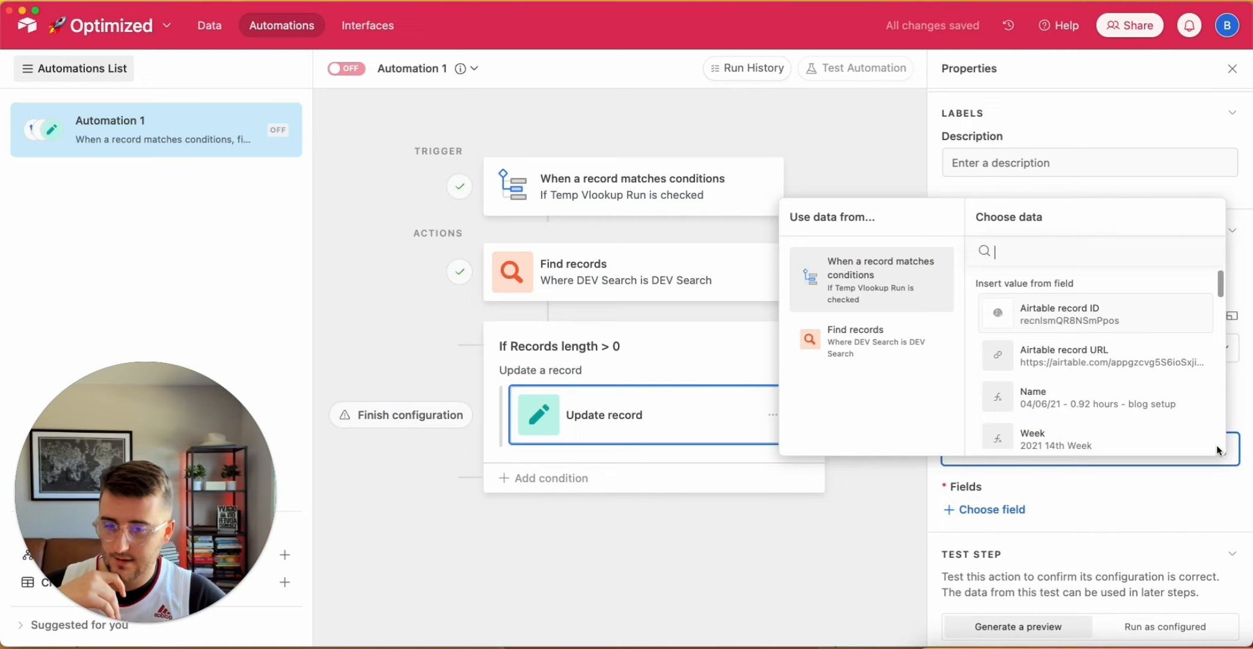
pyautogui.click(1203, 475)
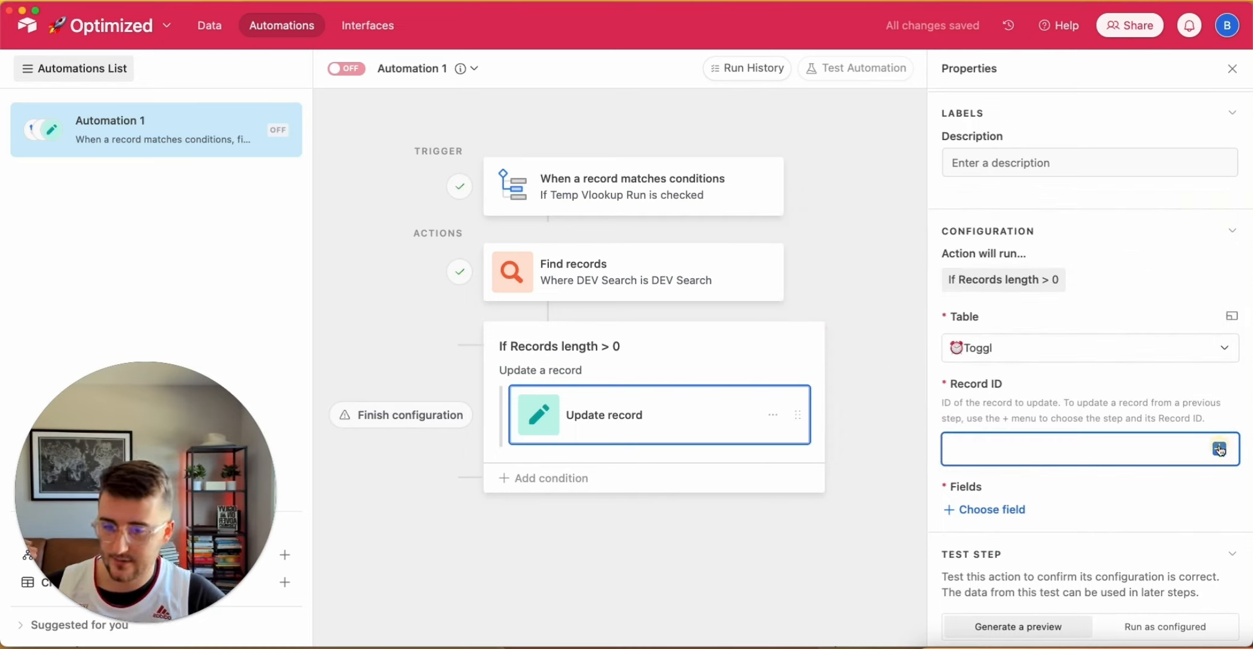
pyautogui.click(1218, 448)
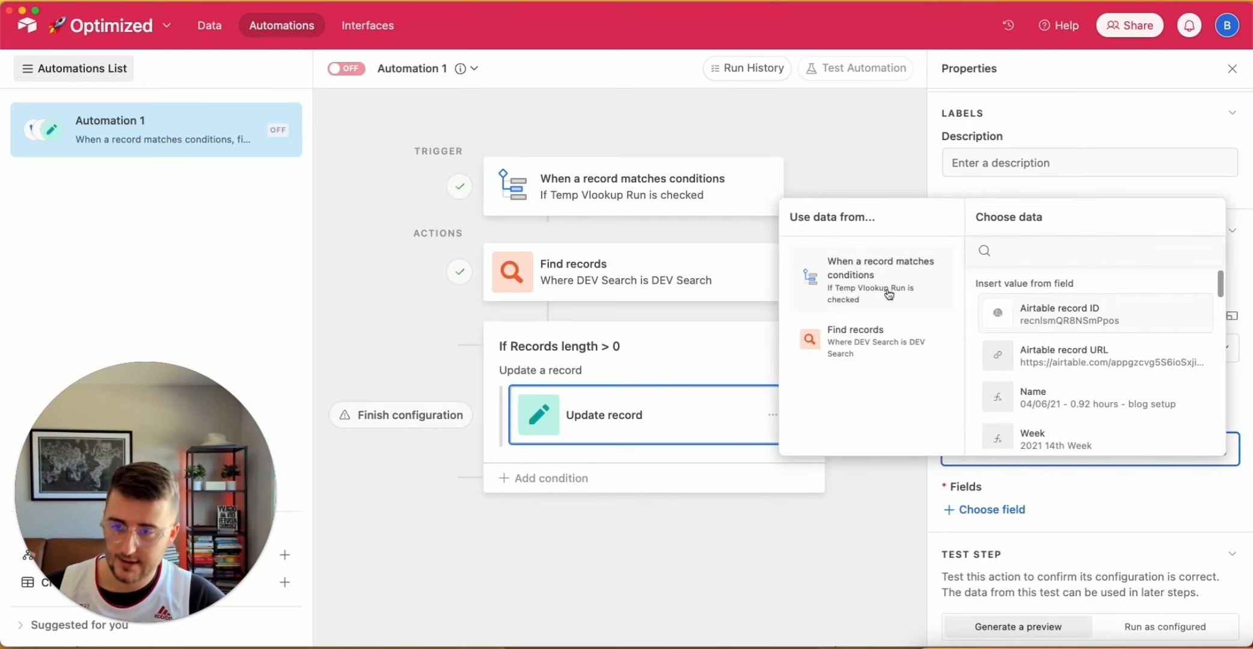
pyautogui.click(1083, 492)
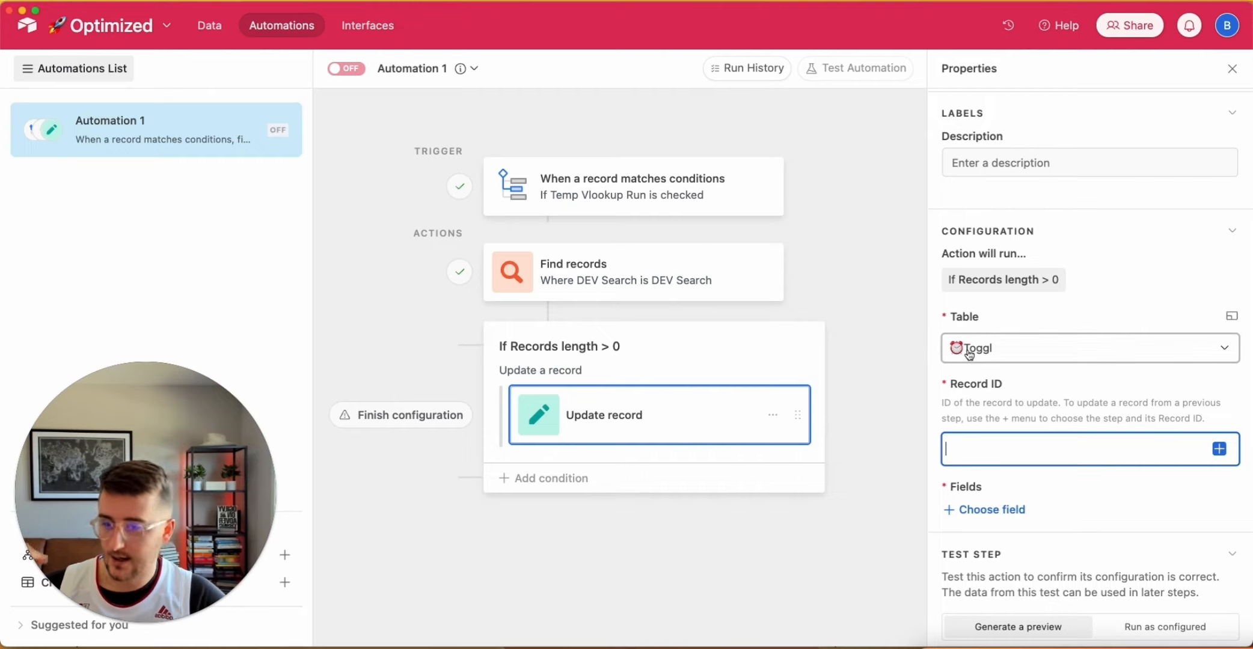
pyautogui.click(1219, 450)
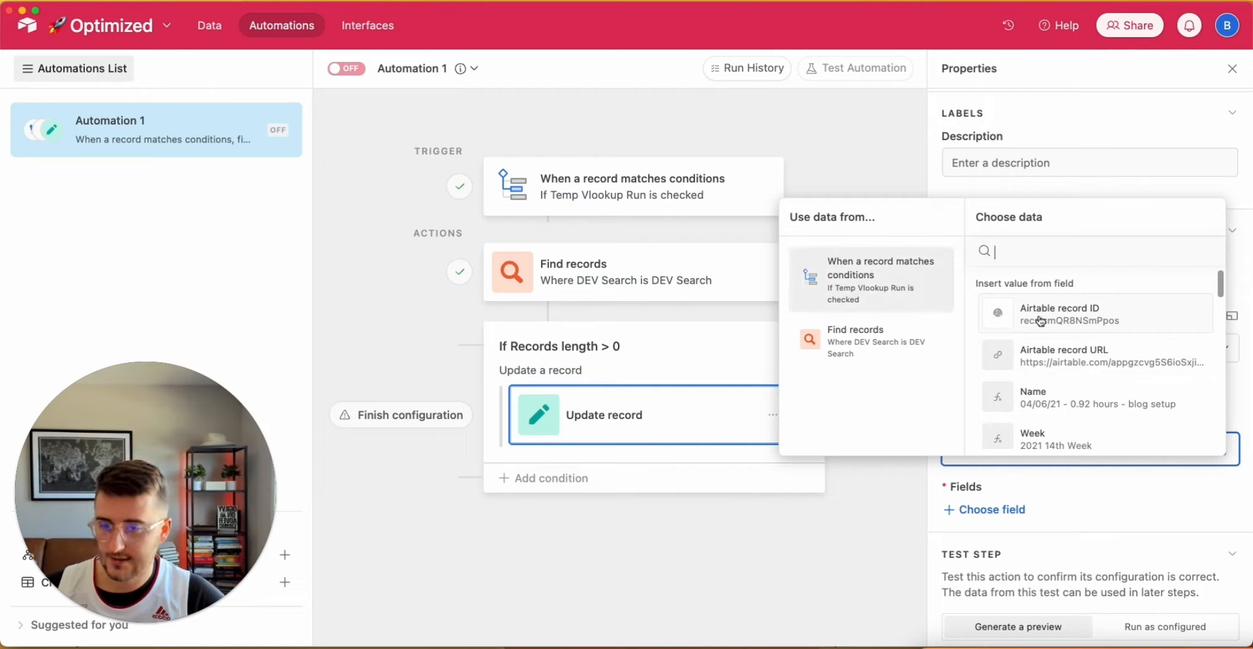
pyautogui.click(846, 273)
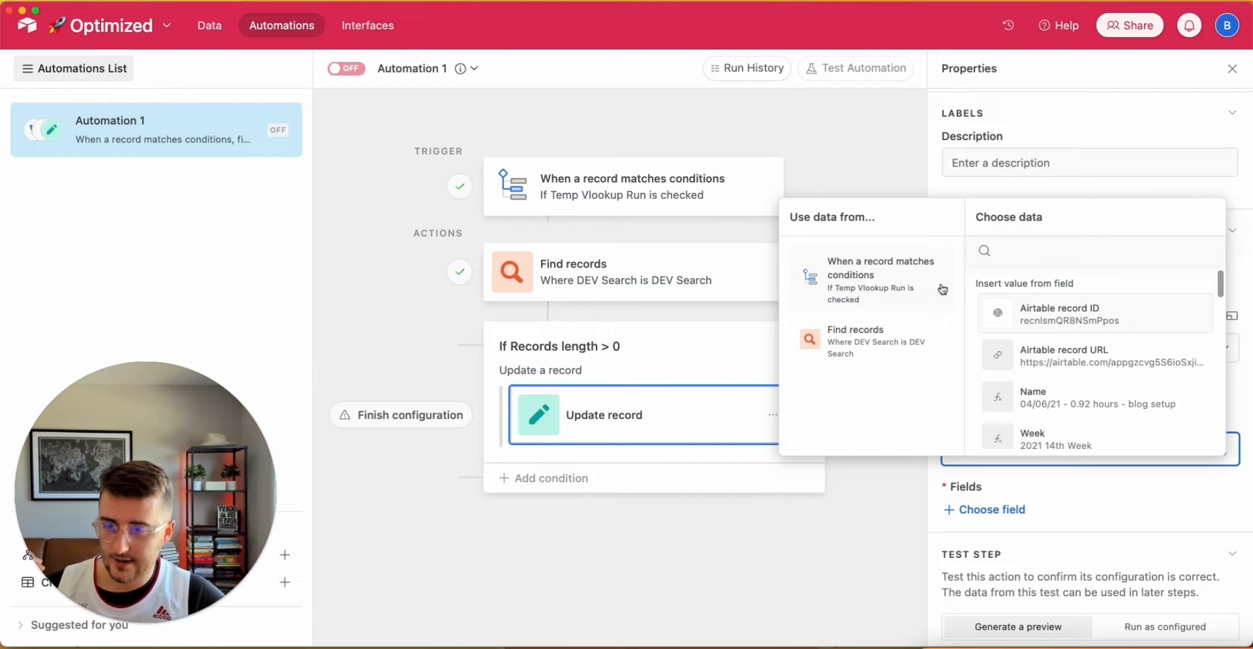
pyautogui.click(1059, 315)
# Add the Companies linked field as the field for the Update record action to fill.
pyautogui.click(977, 512)
pyautogui.scroll(-3, 1001, 442)
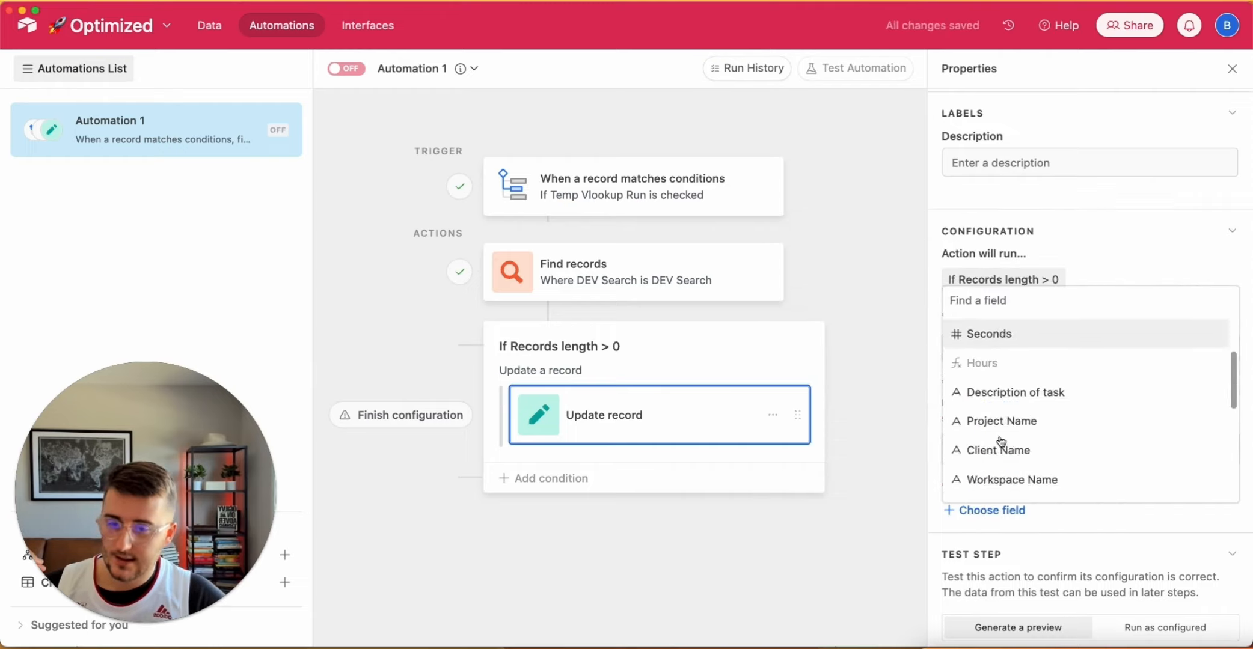
pyautogui.scroll(-5, 999, 439)
pyautogui.scroll(2, 986, 385)
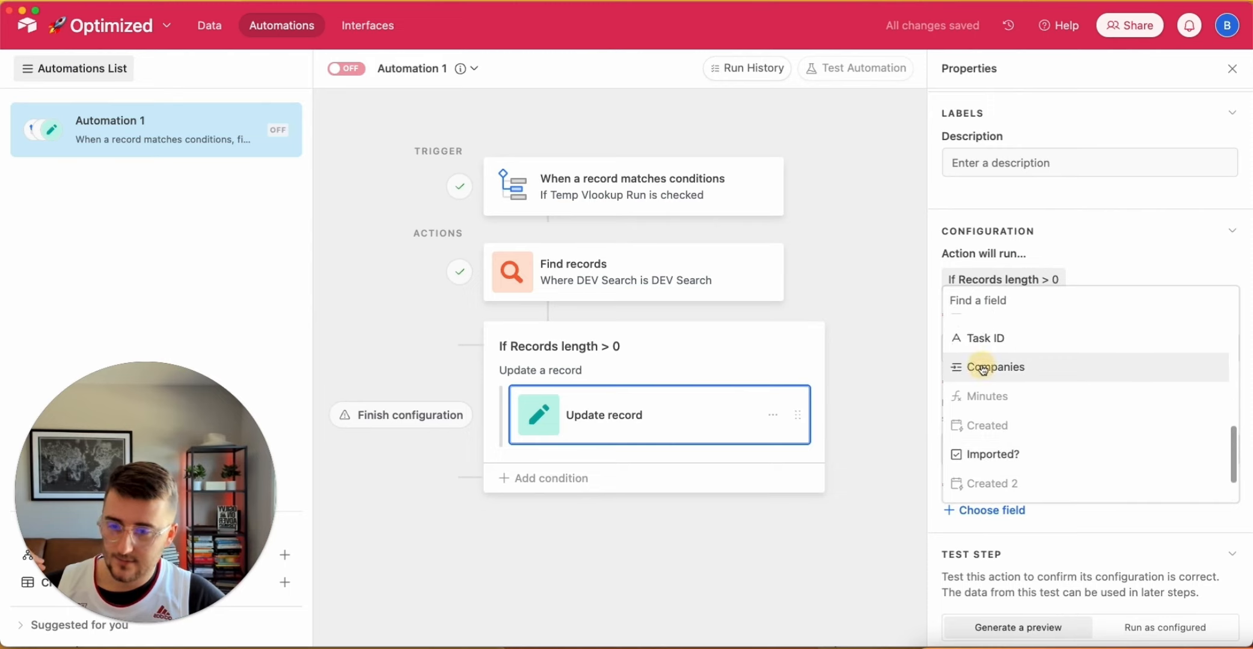
pyautogui.click(982, 368)
pyautogui.scroll(-1, 1139, 556)
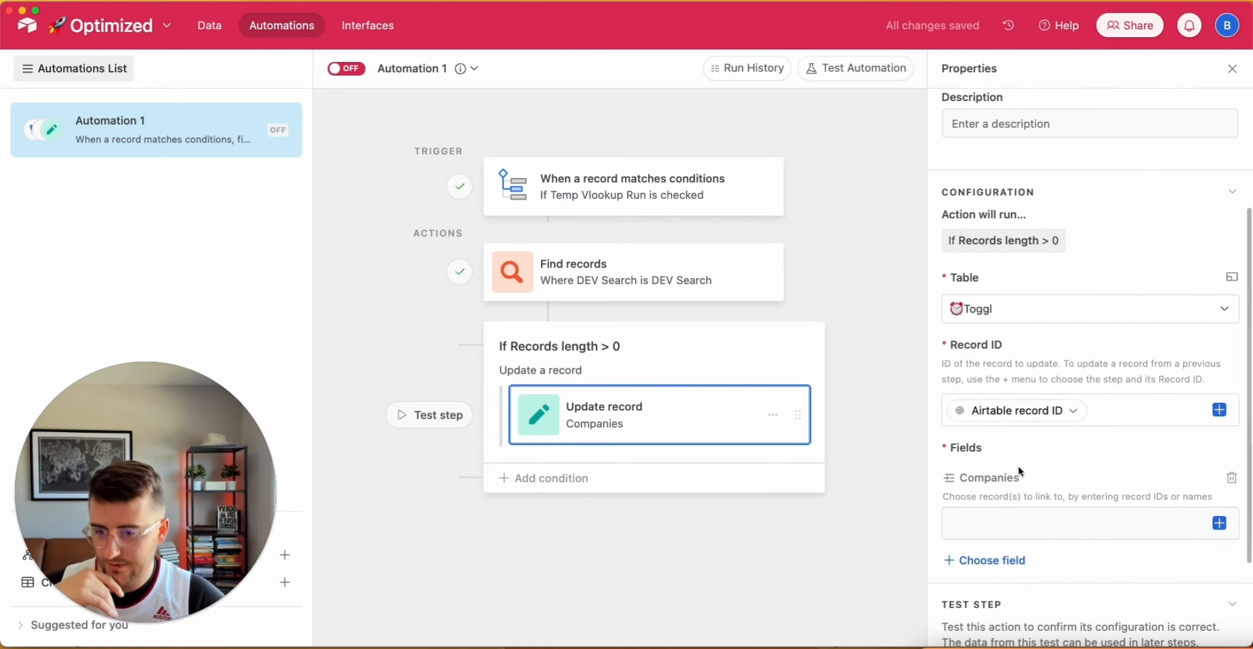
pyautogui.scroll(-1, 992, 421)
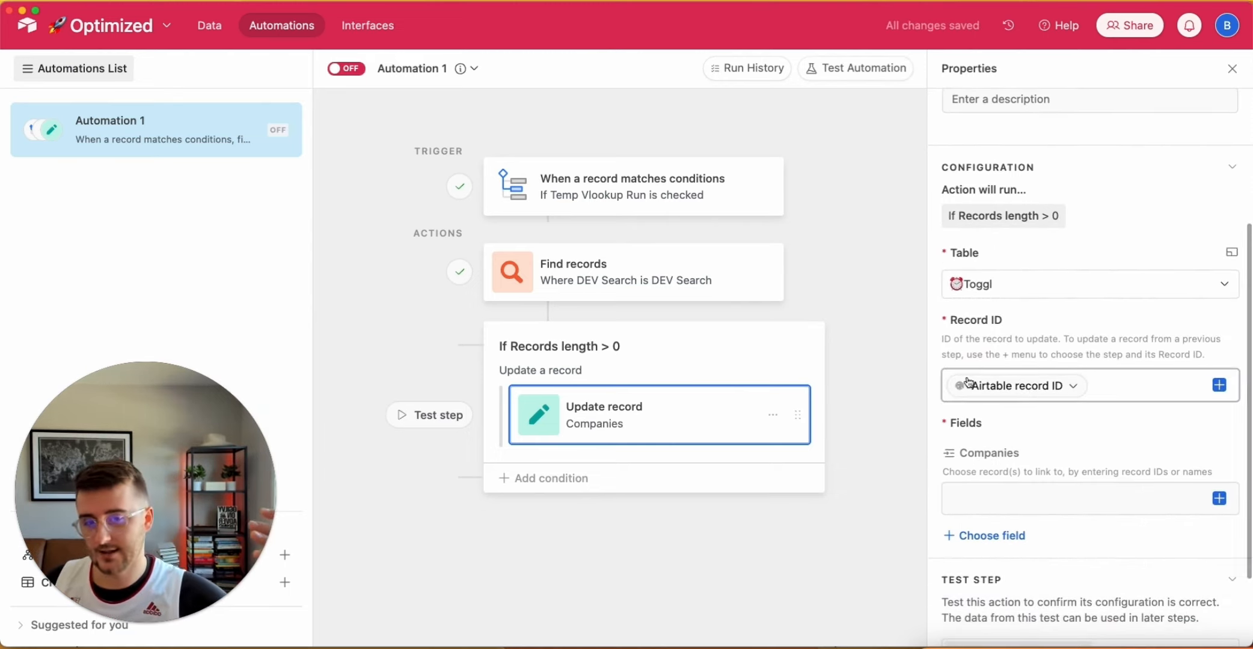
pyautogui.moveTo(968, 382)
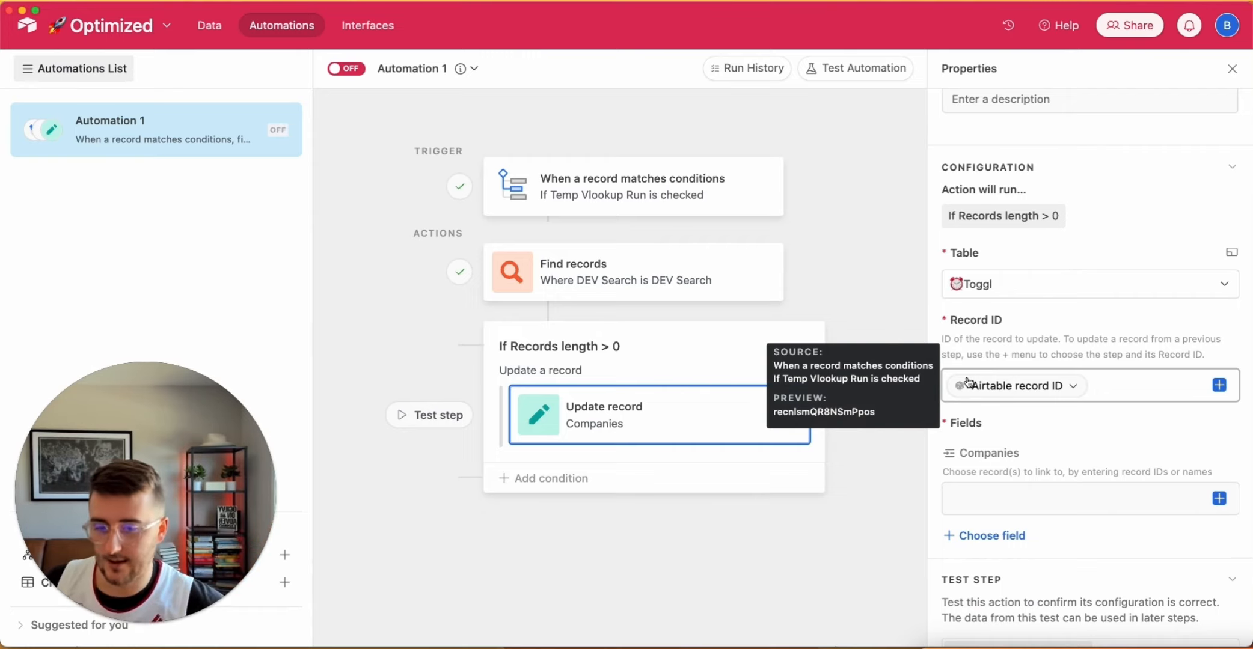
pyautogui.scroll(-2, 1054, 481)
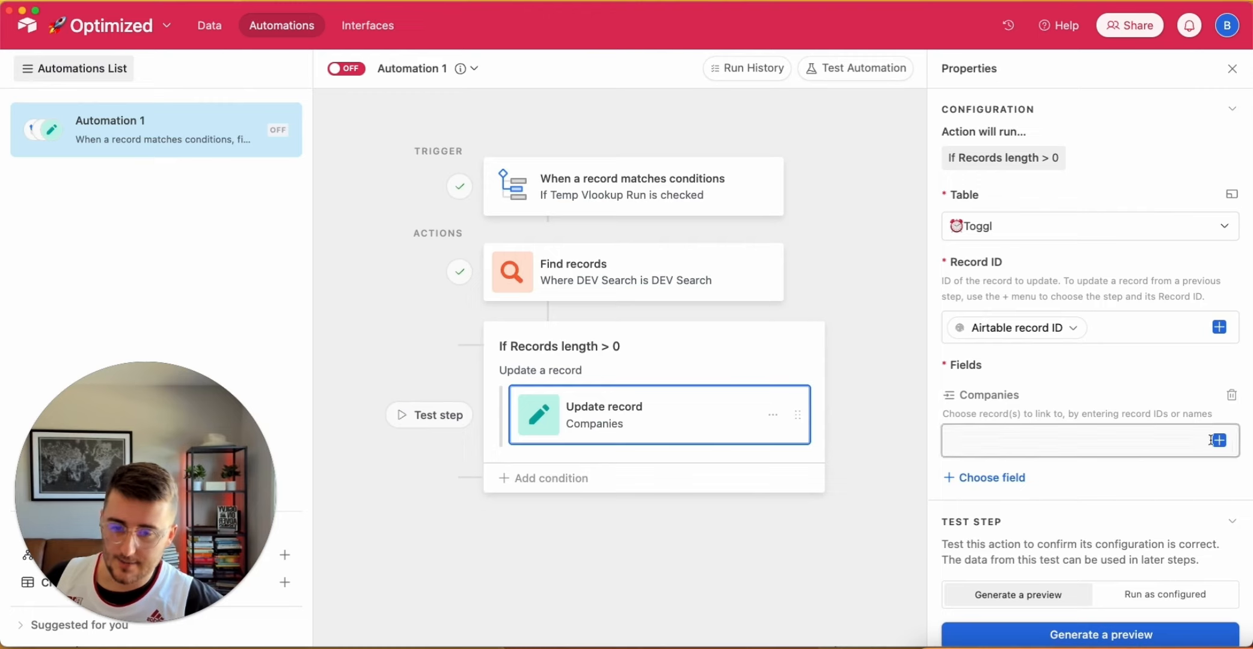
pyautogui.click(1218, 444)
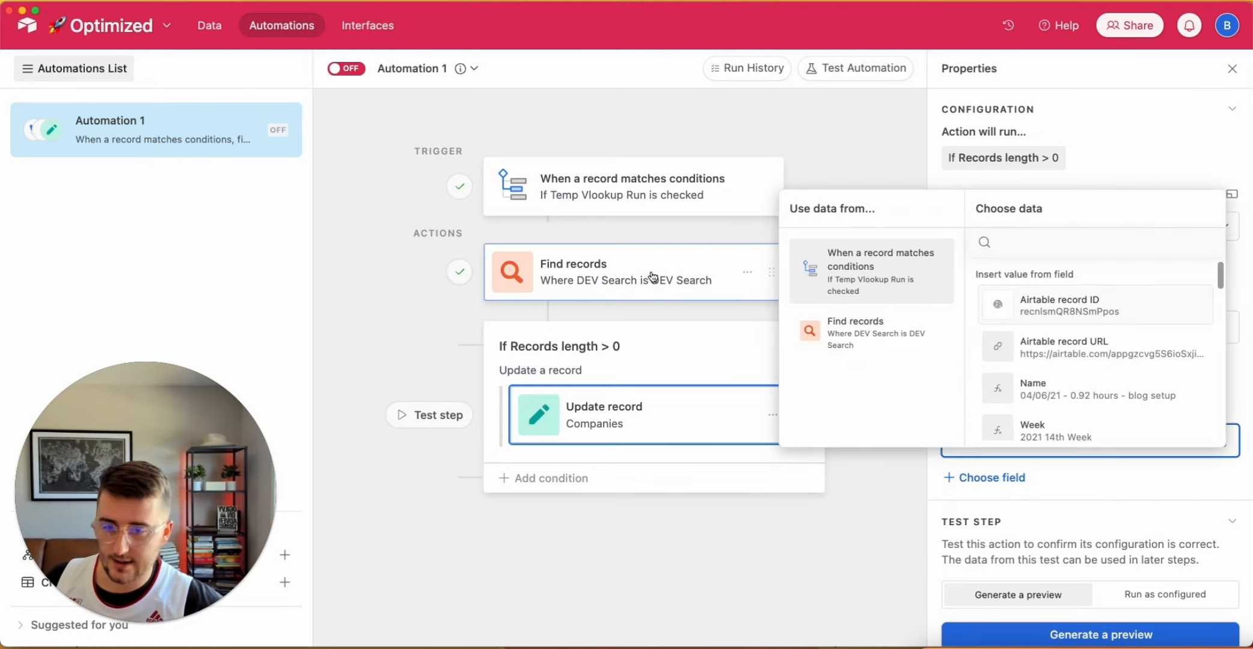
pyautogui.click(879, 329)
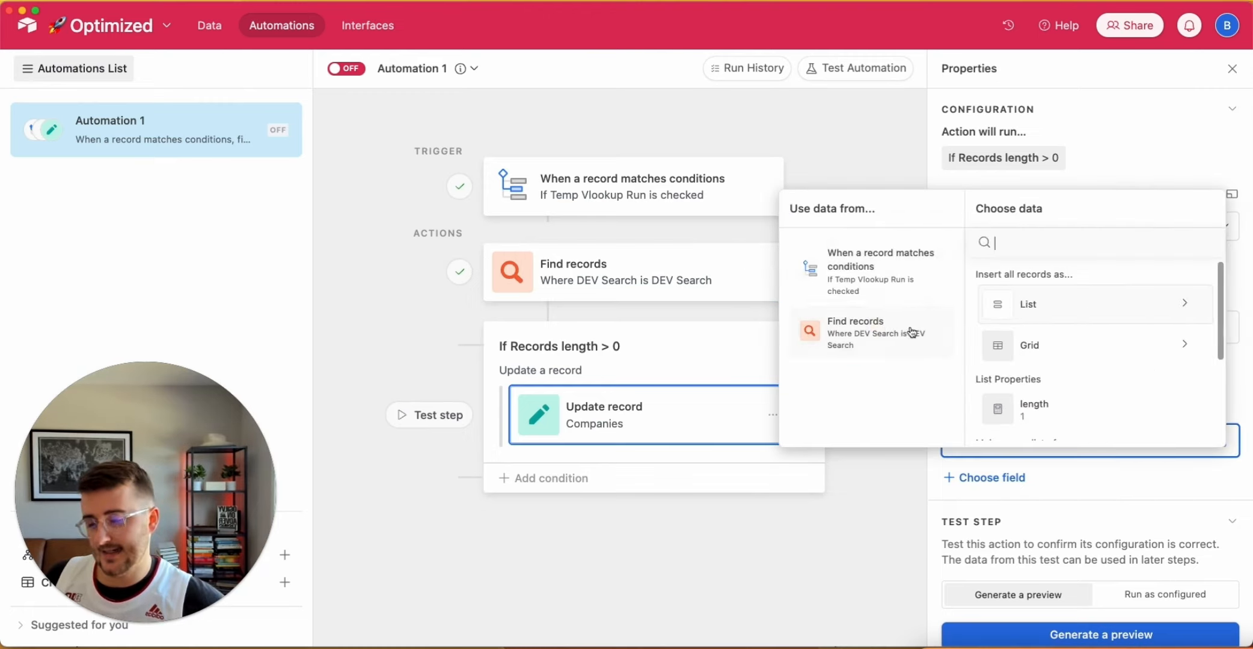
pyautogui.scroll(-3, 1033, 377)
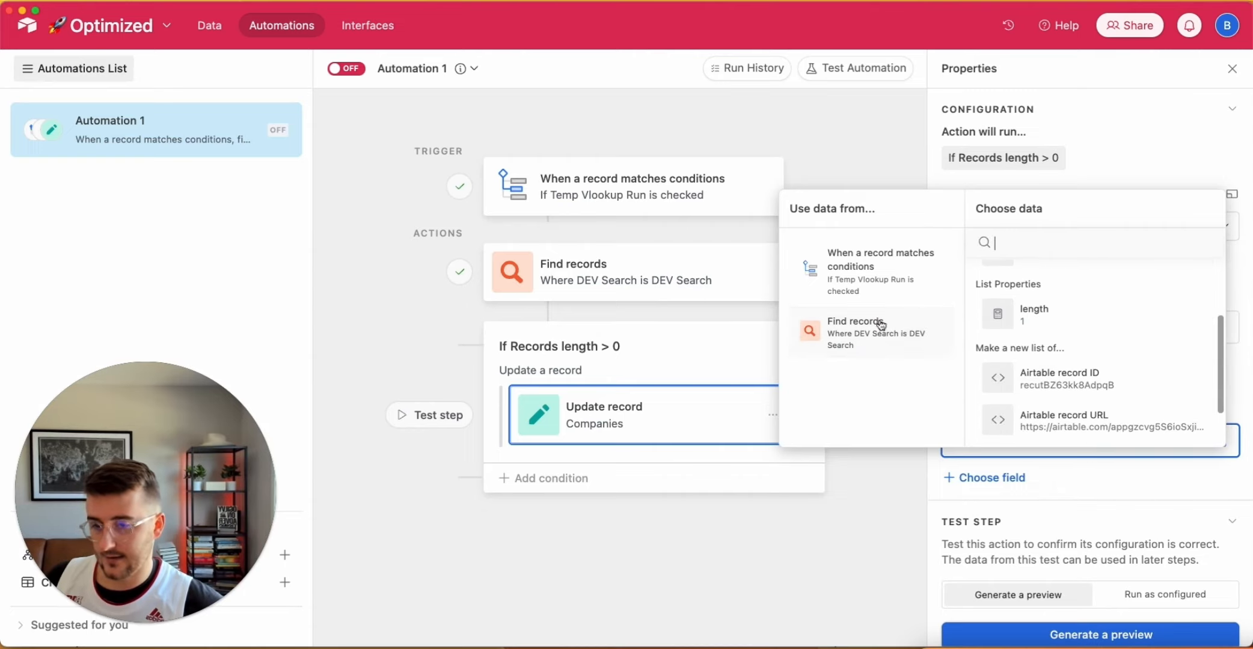
pyautogui.click(1152, 501)
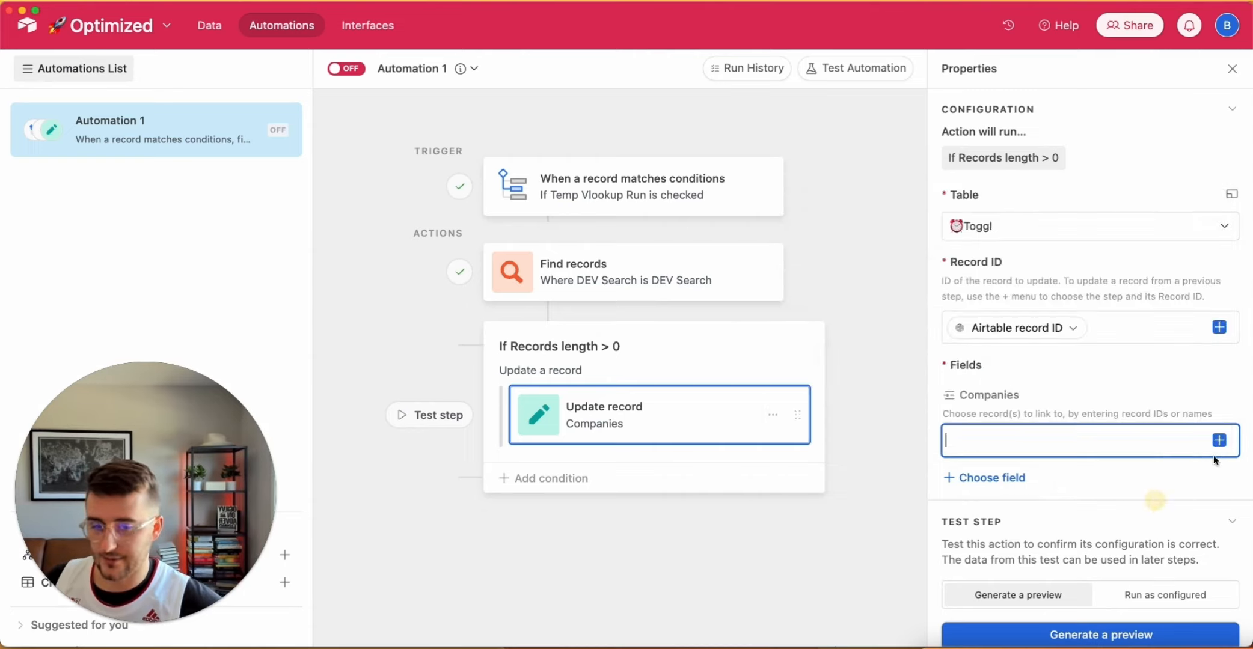
# Fill the Update record action's Companies field with a list of Airtable record IDs from the Find records step.
pyautogui.click(1215, 443)
pyautogui.click(876, 340)
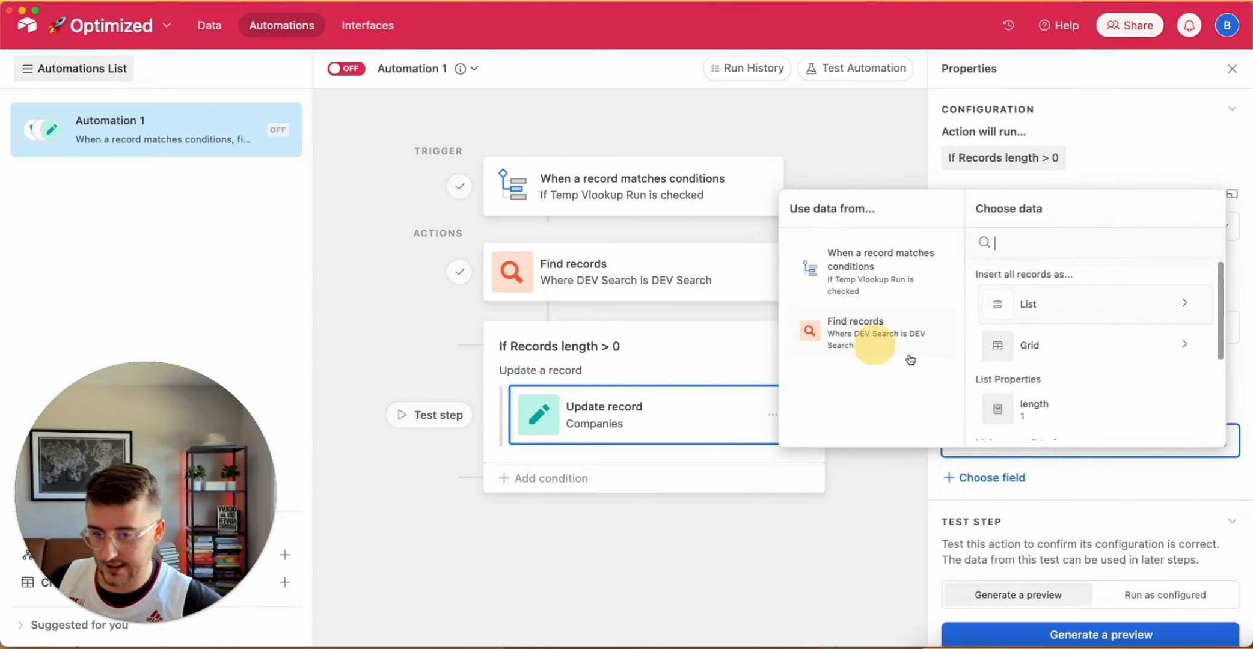
pyautogui.scroll(-3, 1034, 397)
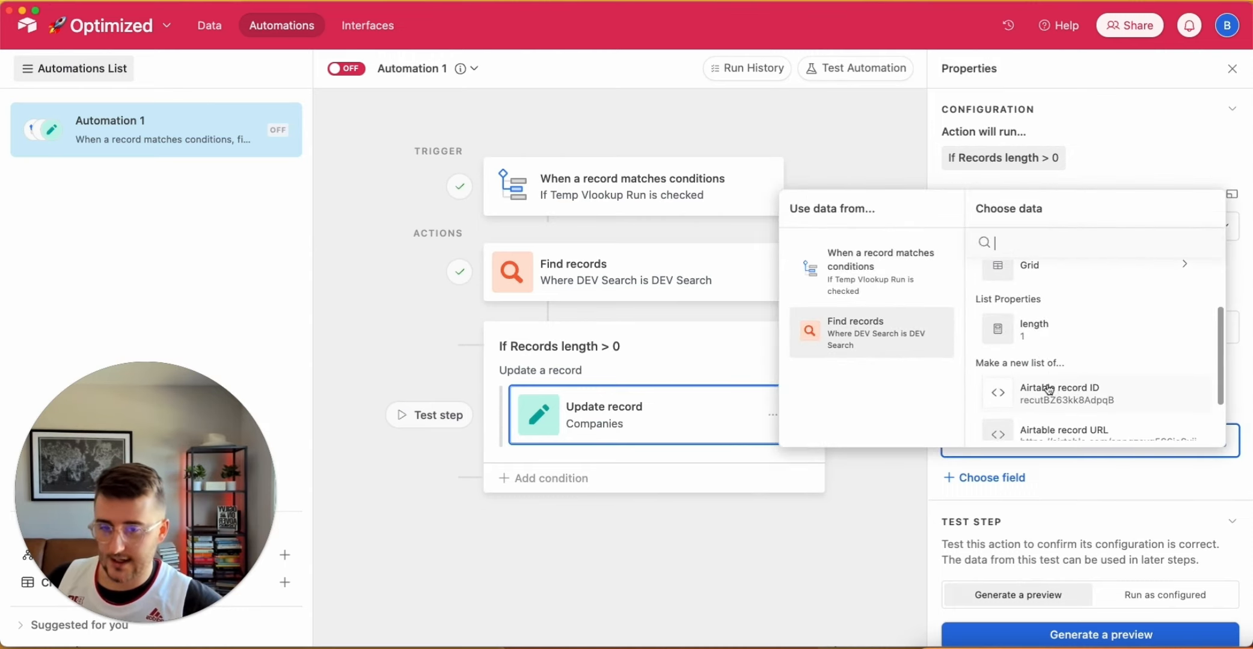
pyautogui.click(1083, 394)
pyautogui.scroll(-1, 1083, 394)
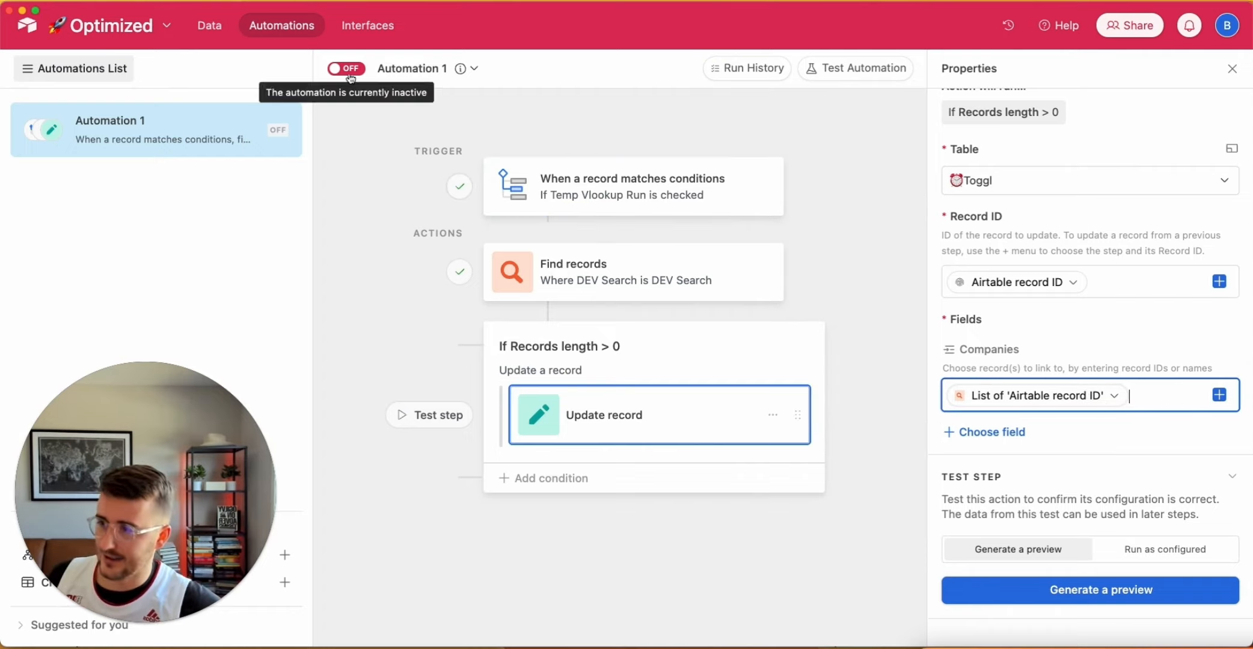
# Add an otherwise-if condition group that runs its actions when the length of the Find records list = 0.
pyautogui.click(553, 486)
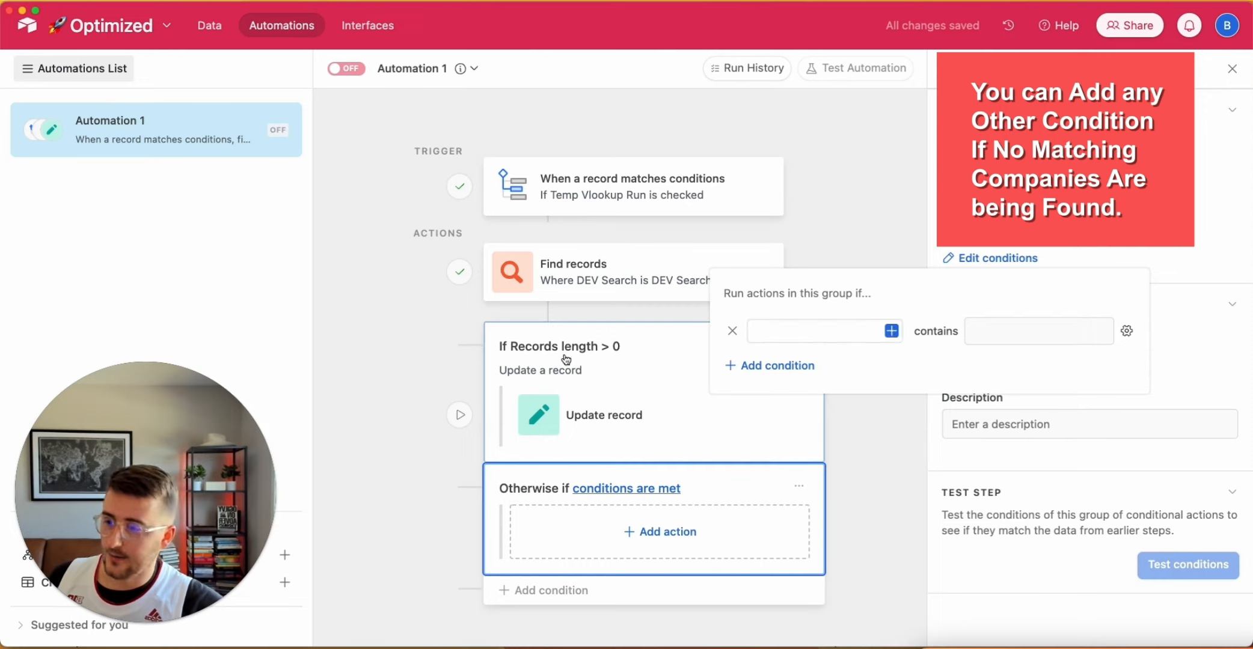
pyautogui.click(889, 332)
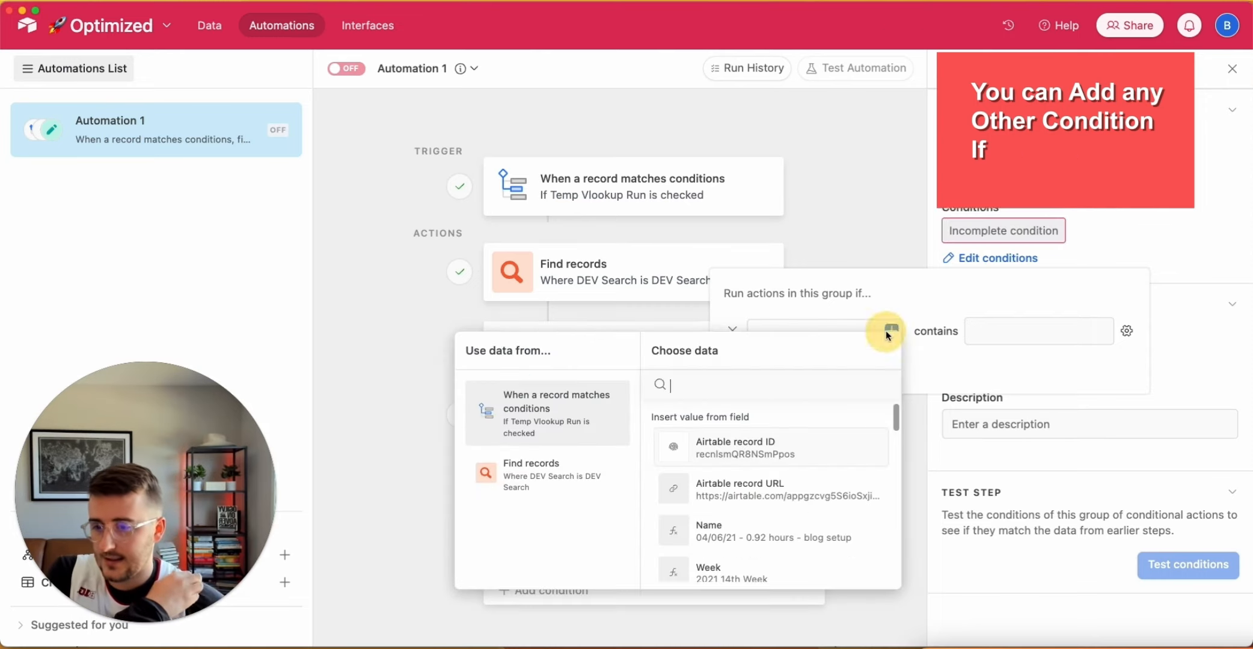
pyautogui.click(540, 482)
pyautogui.scroll(-3, 783, 519)
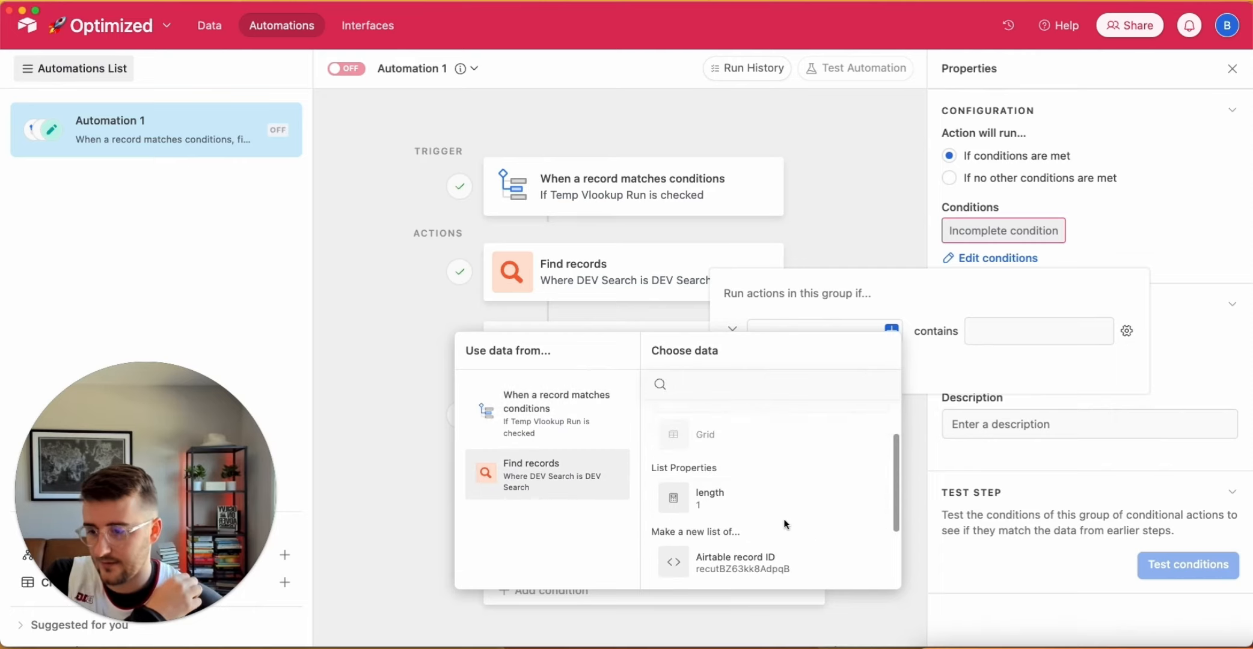
pyautogui.click(709, 502)
pyautogui.click(996, 330)
pyautogui.write('0')
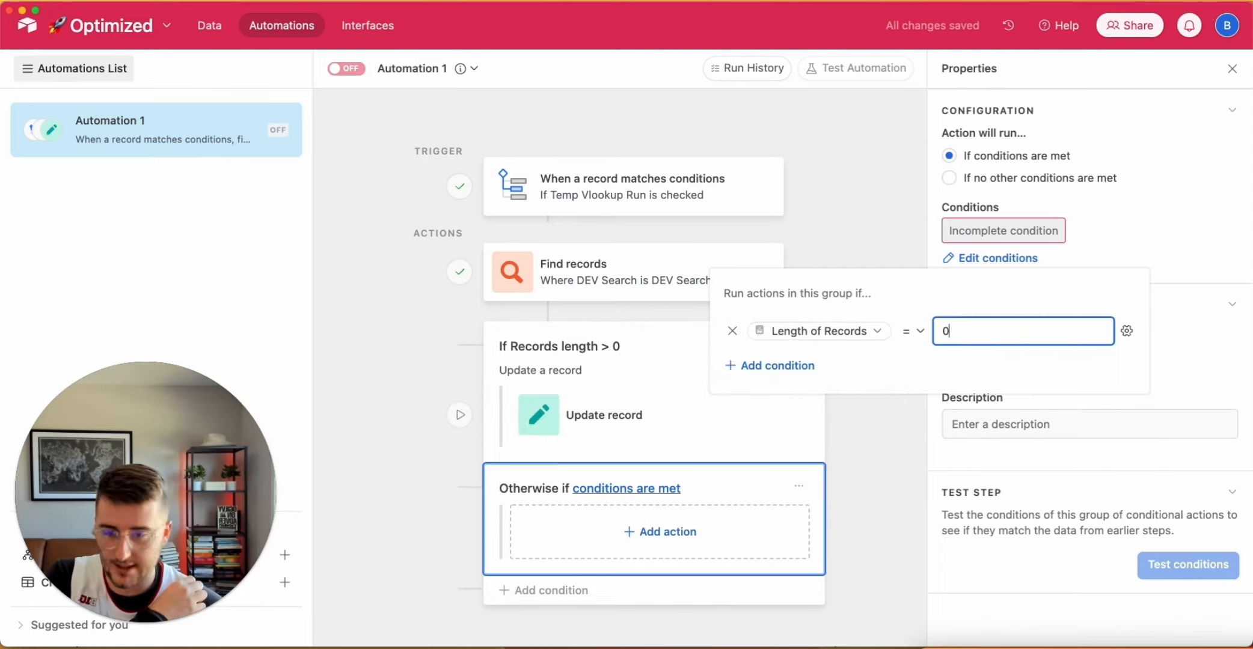
# Add a Create record action inside the otherwise-if group, and set its table to Companies.
pyautogui.click(624, 554)
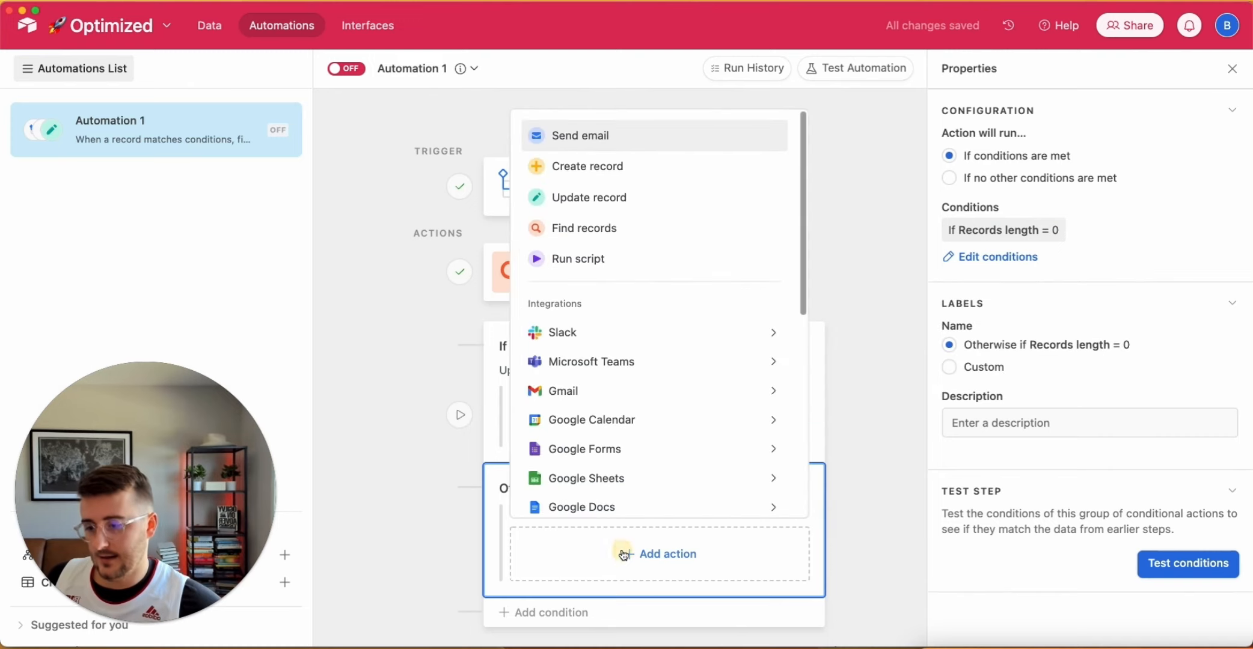
pyautogui.click(577, 163)
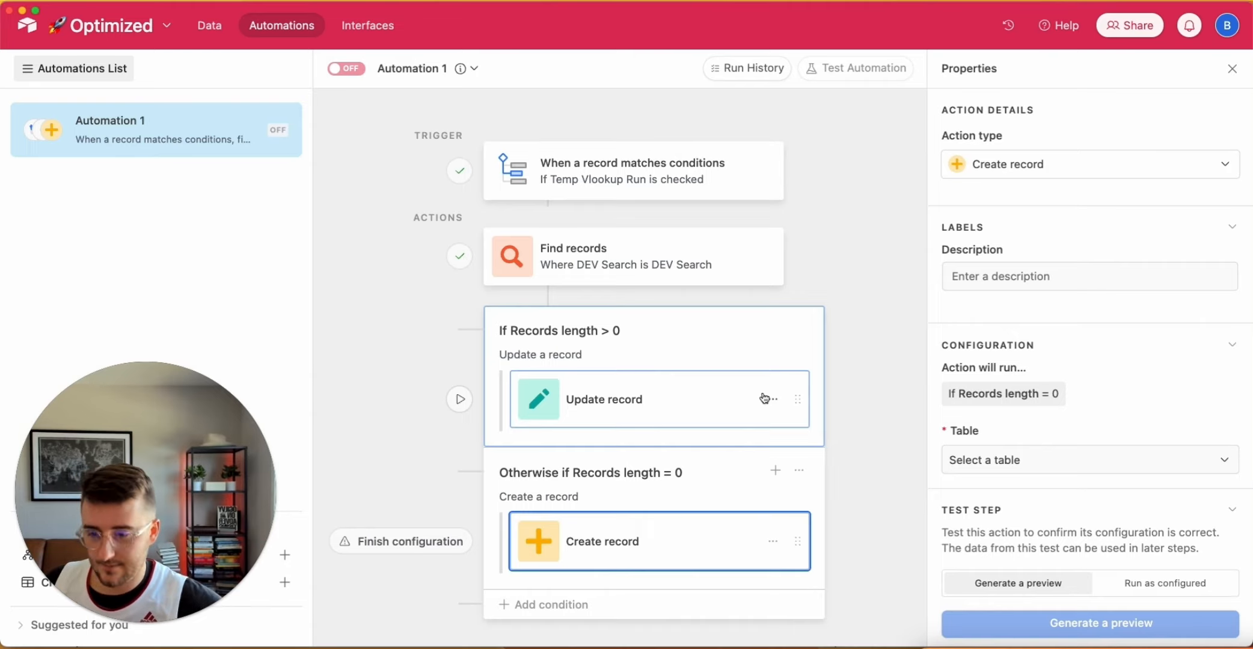
pyautogui.click(1003, 460)
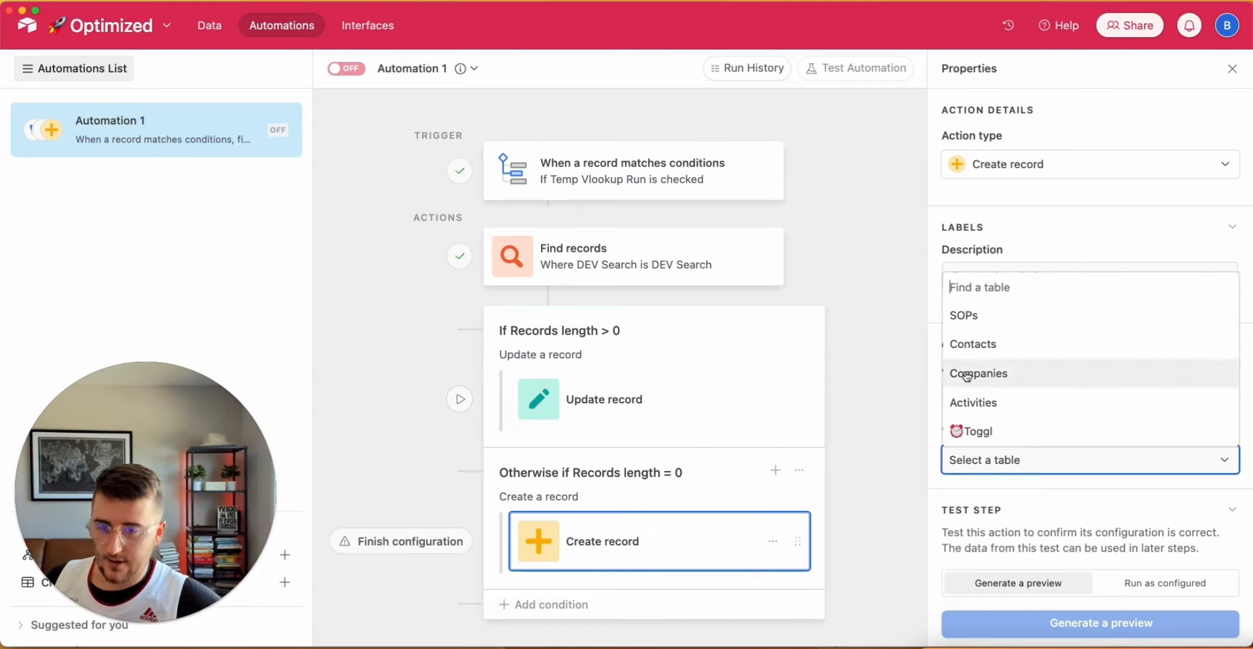
pyautogui.click(976, 376)
# Add the Name field to the Create record action, and fill it with Client Name from the trigger record.
pyautogui.scroll(-1, 992, 421)
pyautogui.click(989, 467)
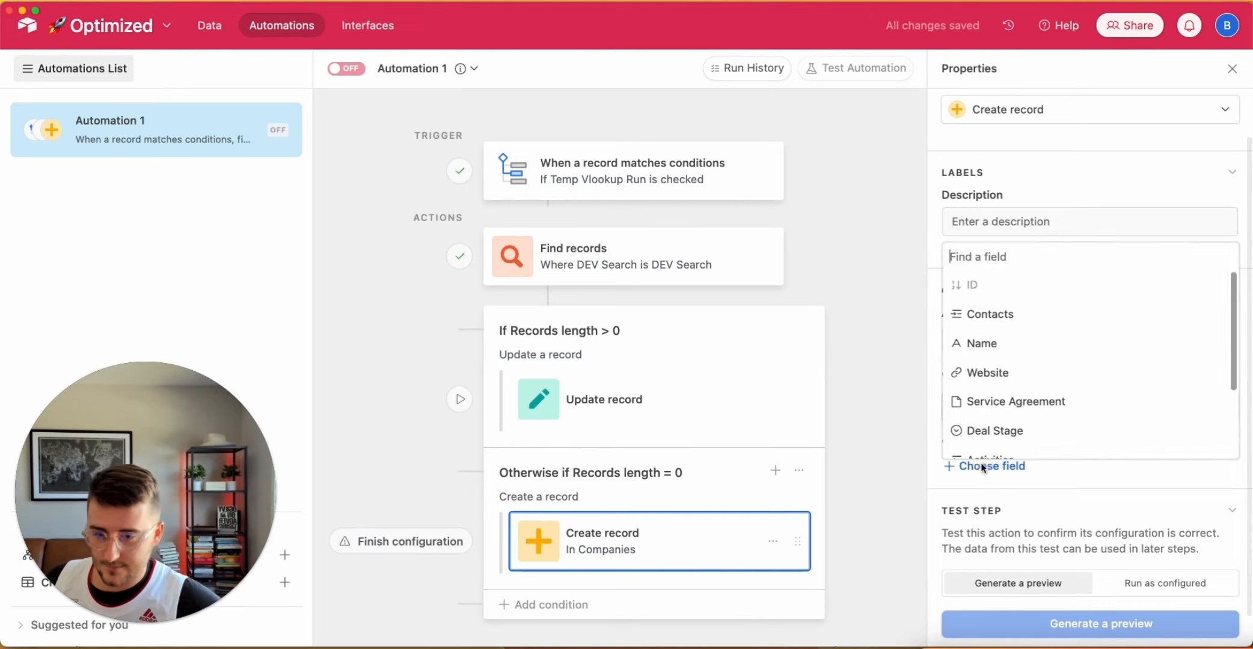
pyautogui.click(1013, 348)
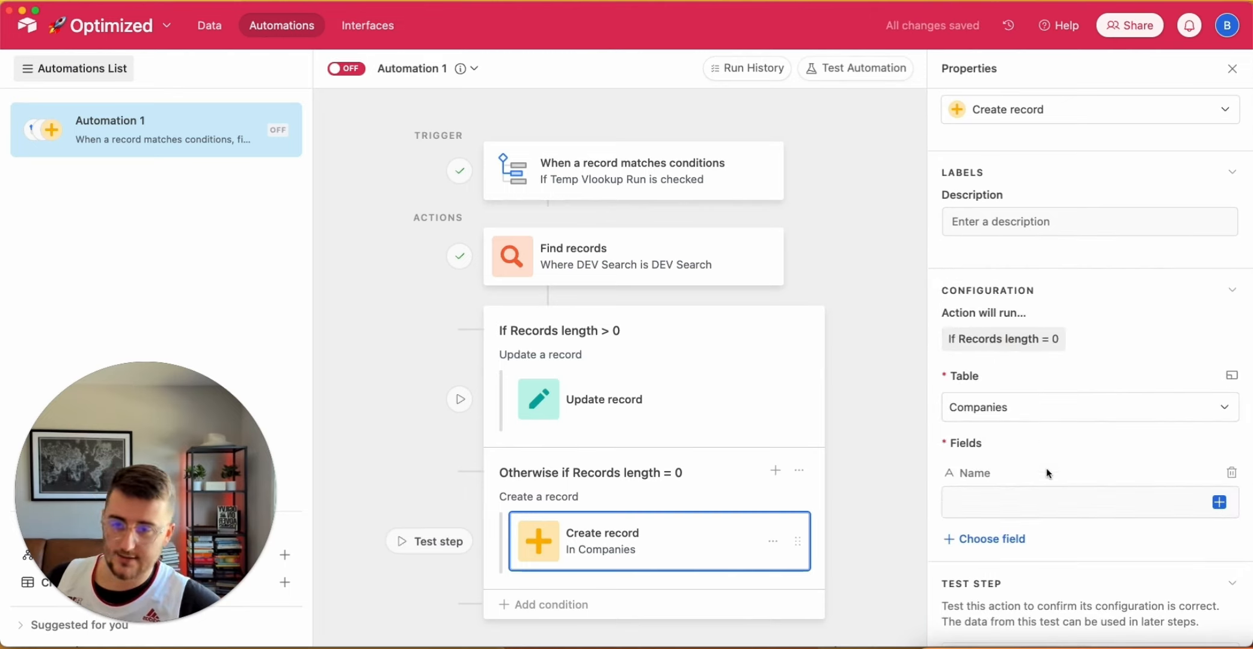
pyautogui.scroll(-1, 1050, 475)
pyautogui.scroll(-1, 1047, 469)
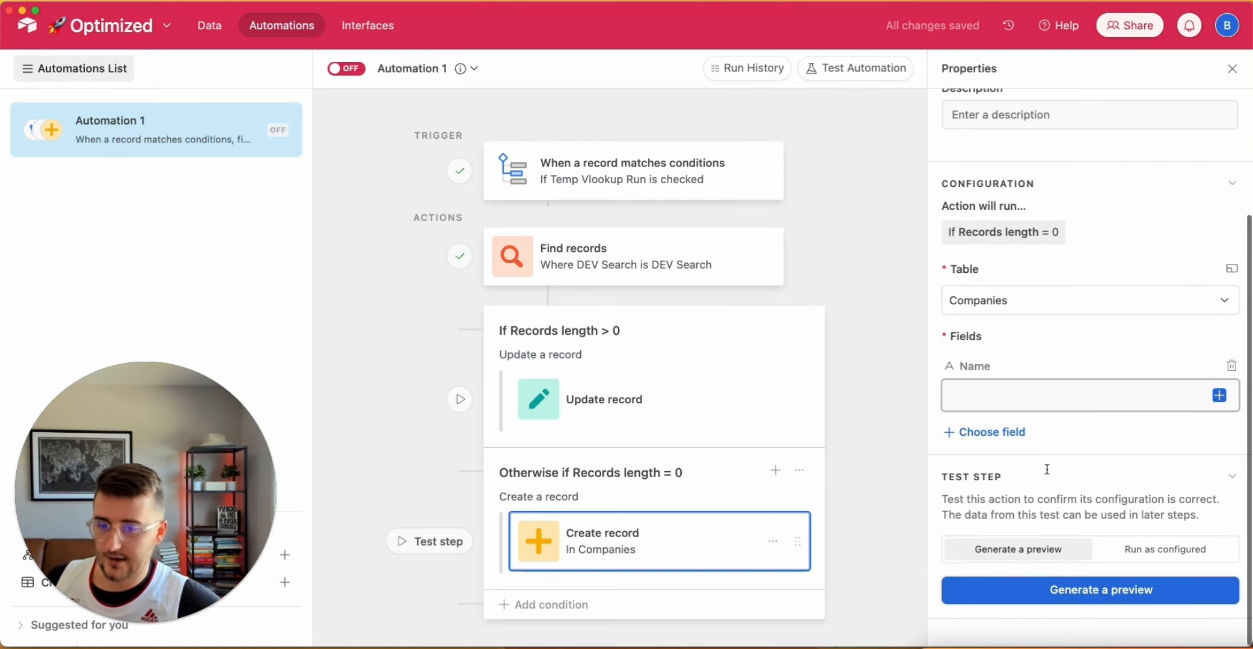
pyautogui.click(1218, 397)
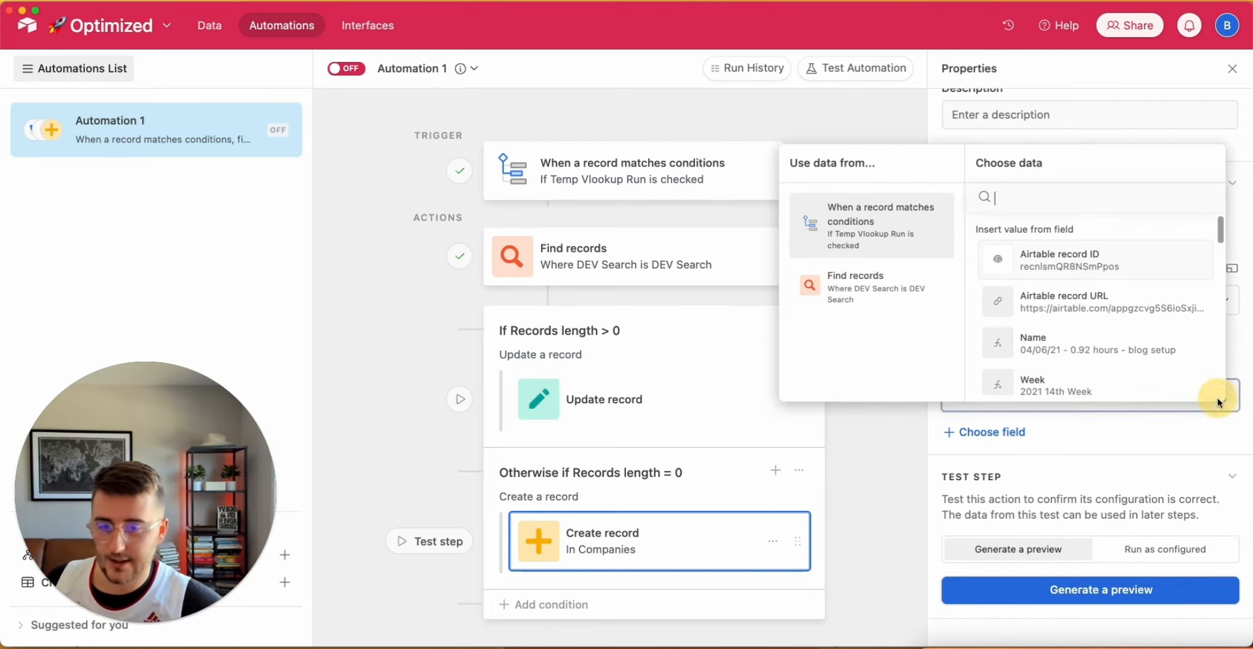
pyautogui.scroll(-2, 1103, 366)
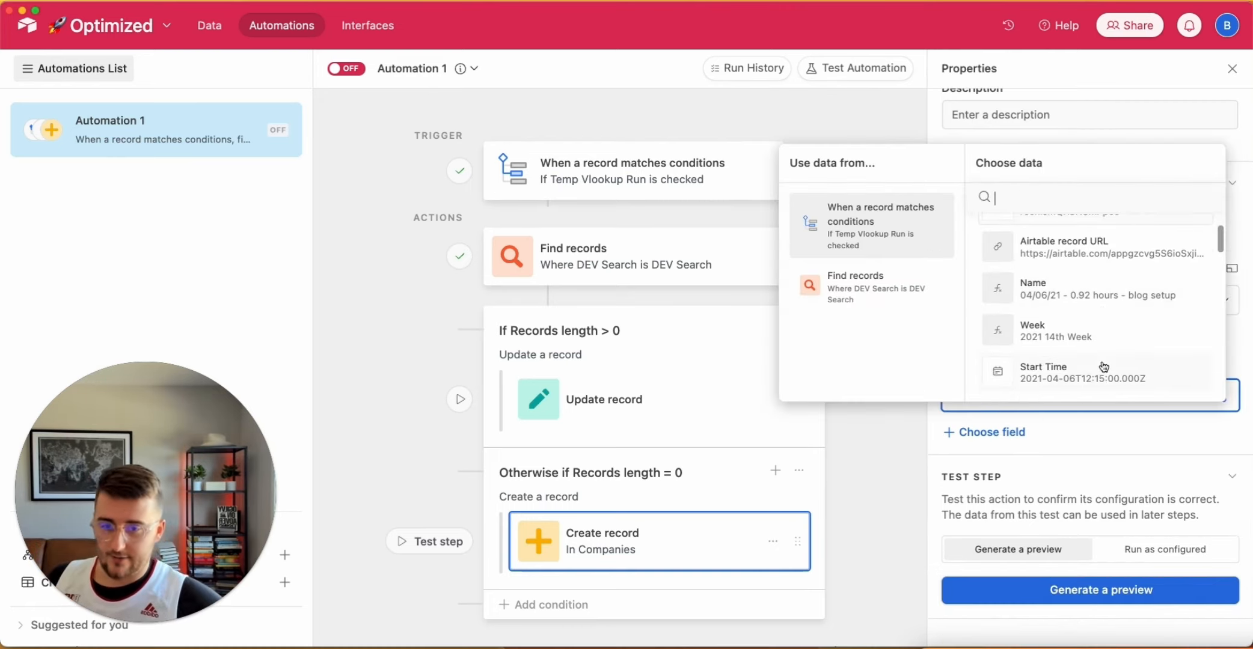
pyautogui.scroll(-4, 1104, 367)
pyautogui.scroll(-2, 1104, 367)
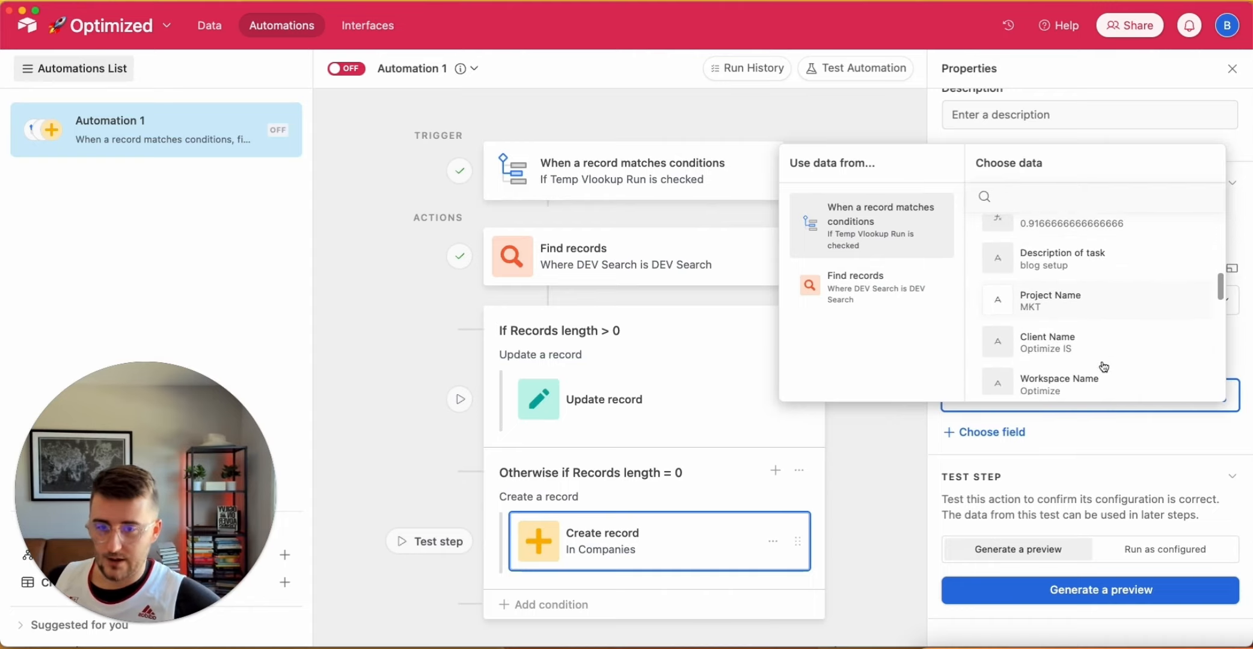
pyautogui.click(1067, 328)
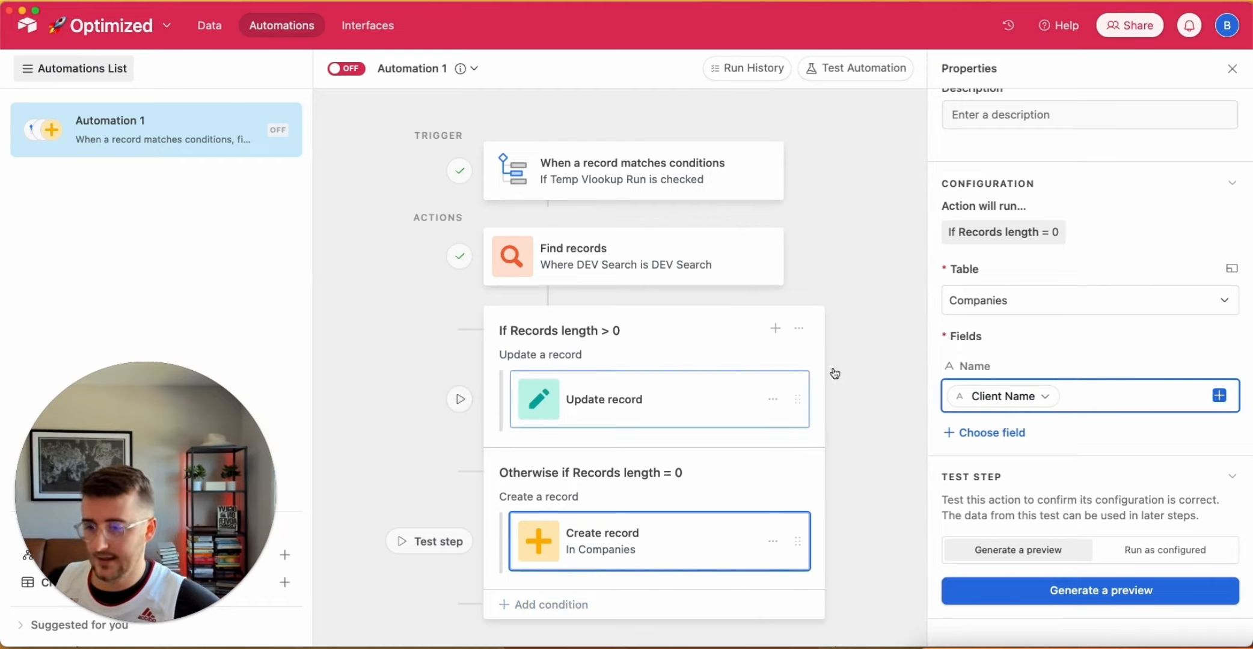
# Duplicate the Update record action and move the copy below Create record in the otherwise-if group.
pyautogui.click(774, 401)
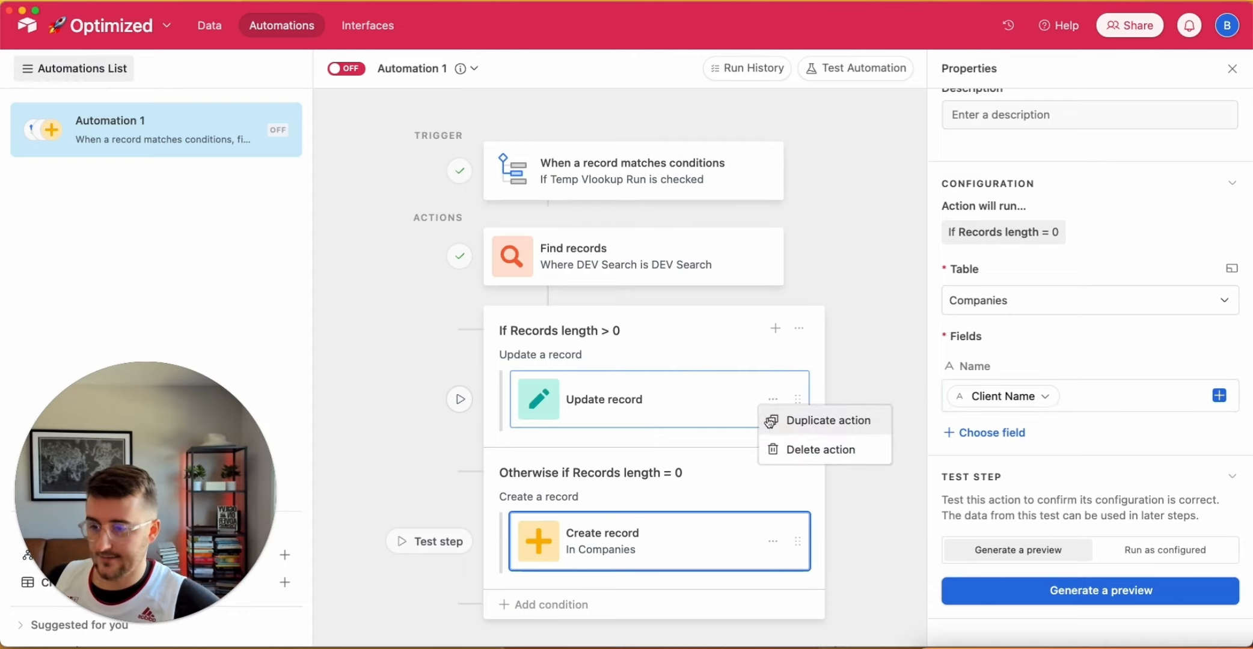
pyautogui.click(801, 422)
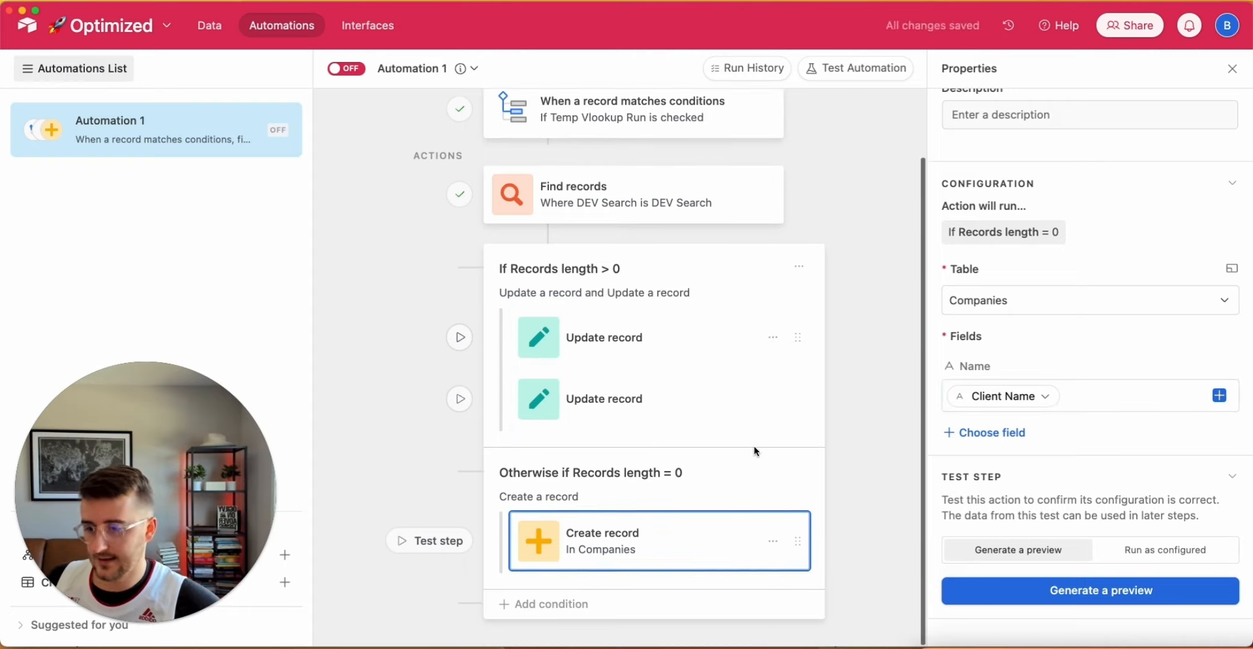
pyautogui.moveTo(800, 402); pyautogui.dragTo(791, 568)
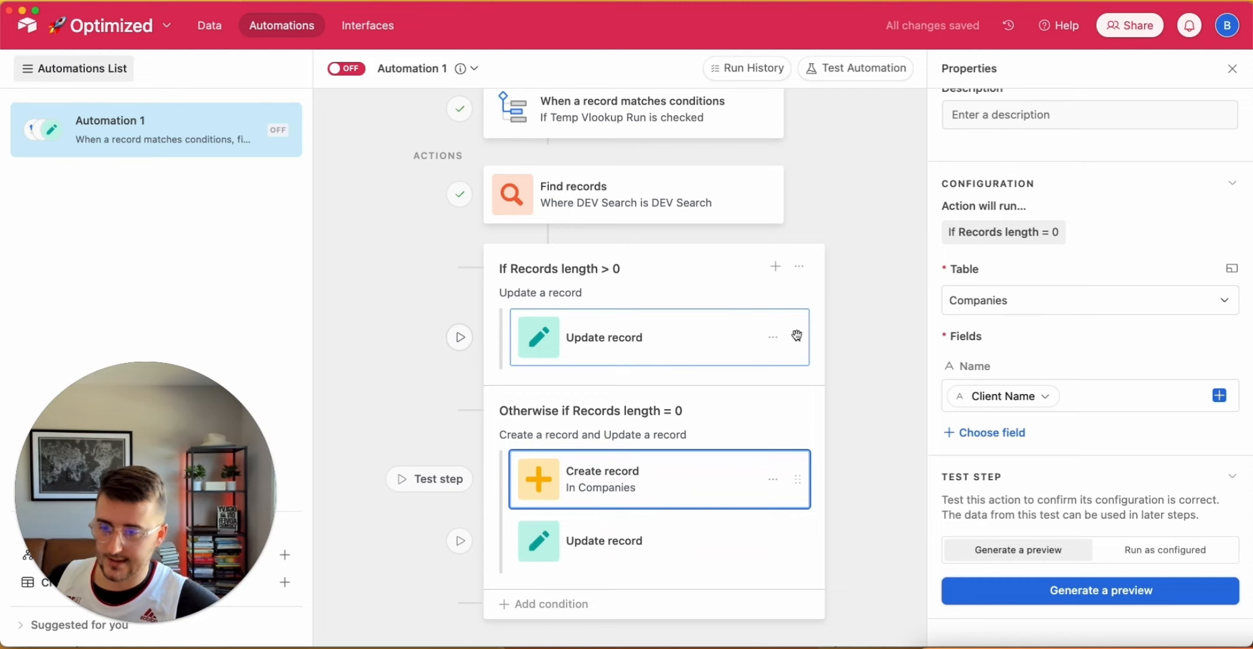
# Replace the Companies value in the otherwise-if group's Update record action with the Airtable record ID from the Create record step.
pyautogui.click(612, 541)
pyautogui.scroll(-2, 1030, 465)
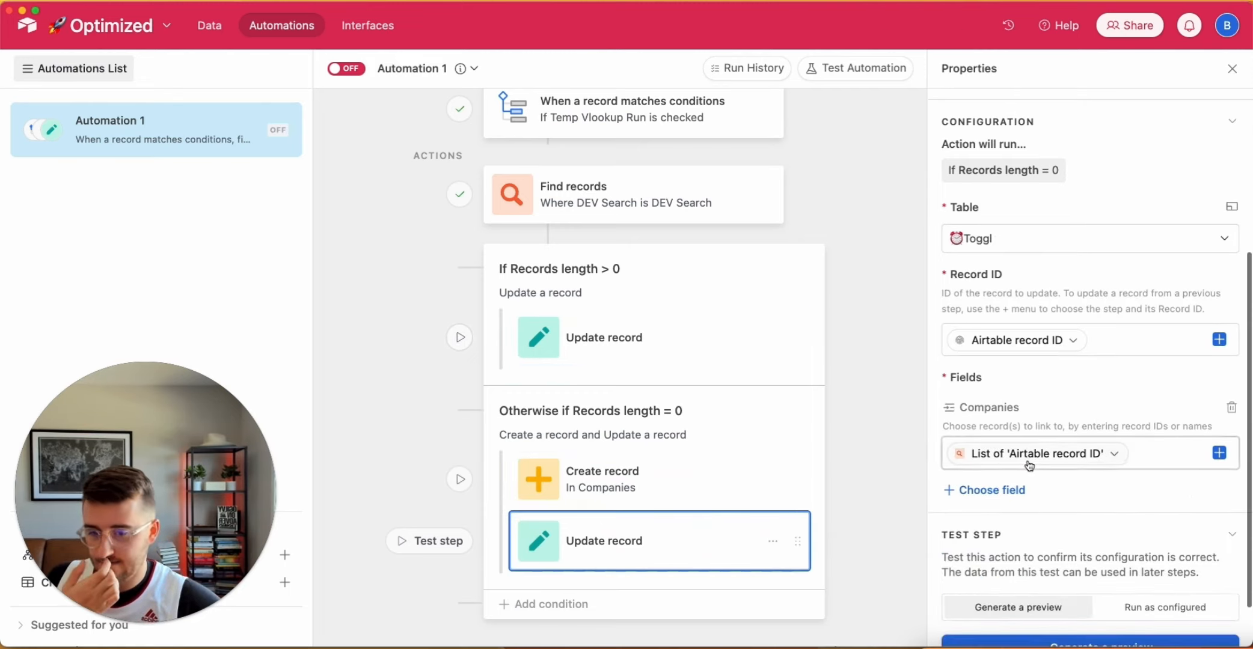
pyautogui.scroll(1, 965, 267)
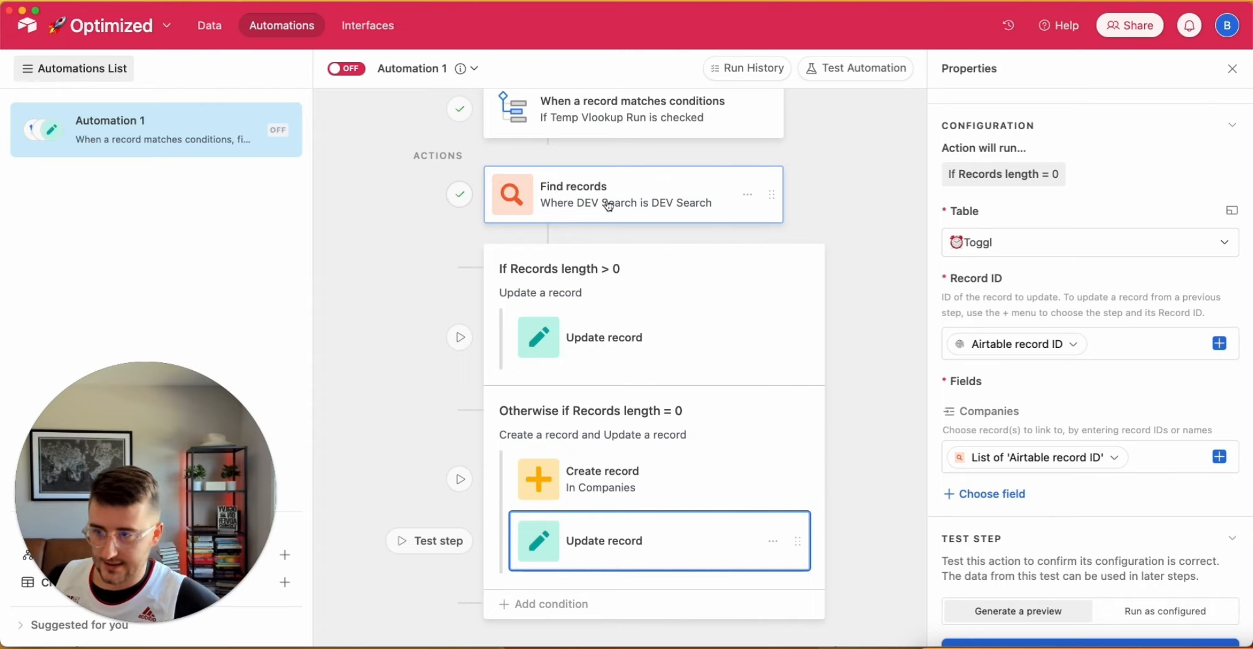
pyautogui.click(1169, 456)
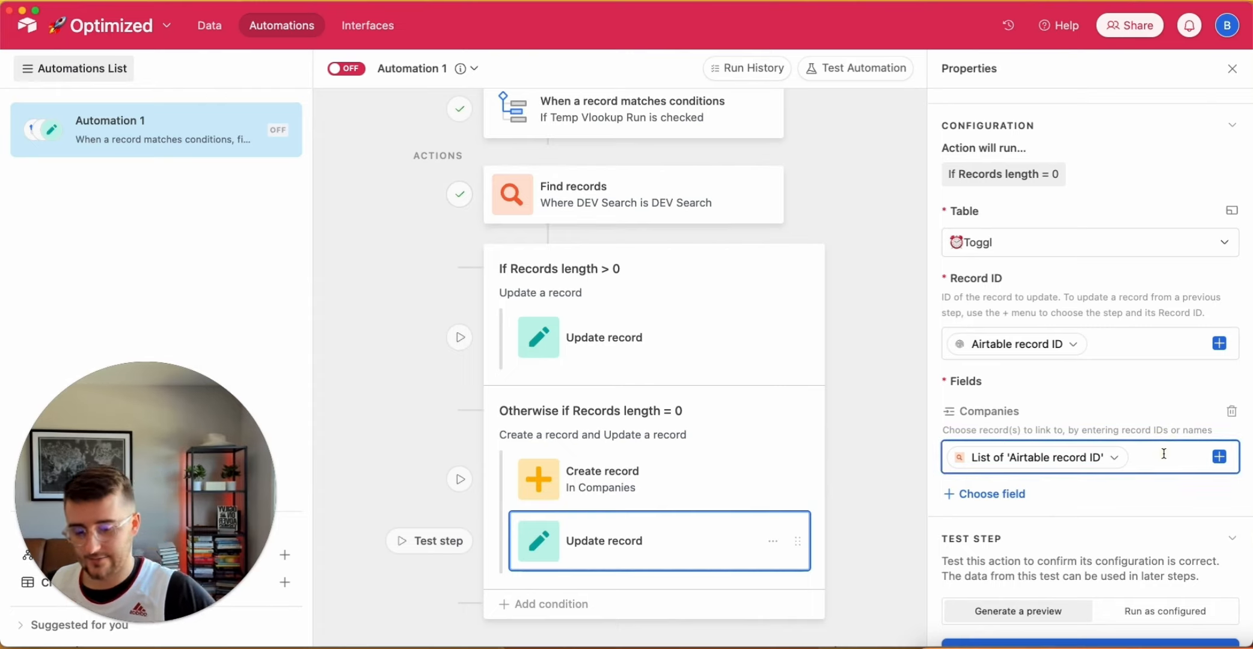
pyautogui.press('BackSpace')
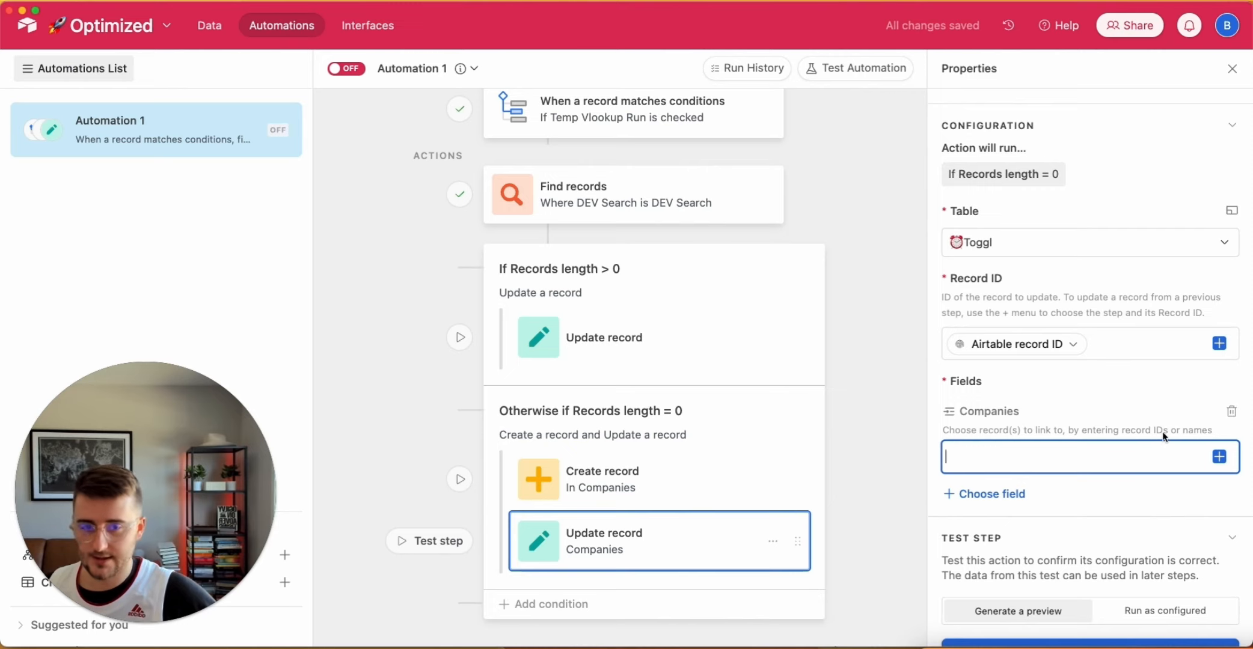
pyautogui.click(1220, 458)
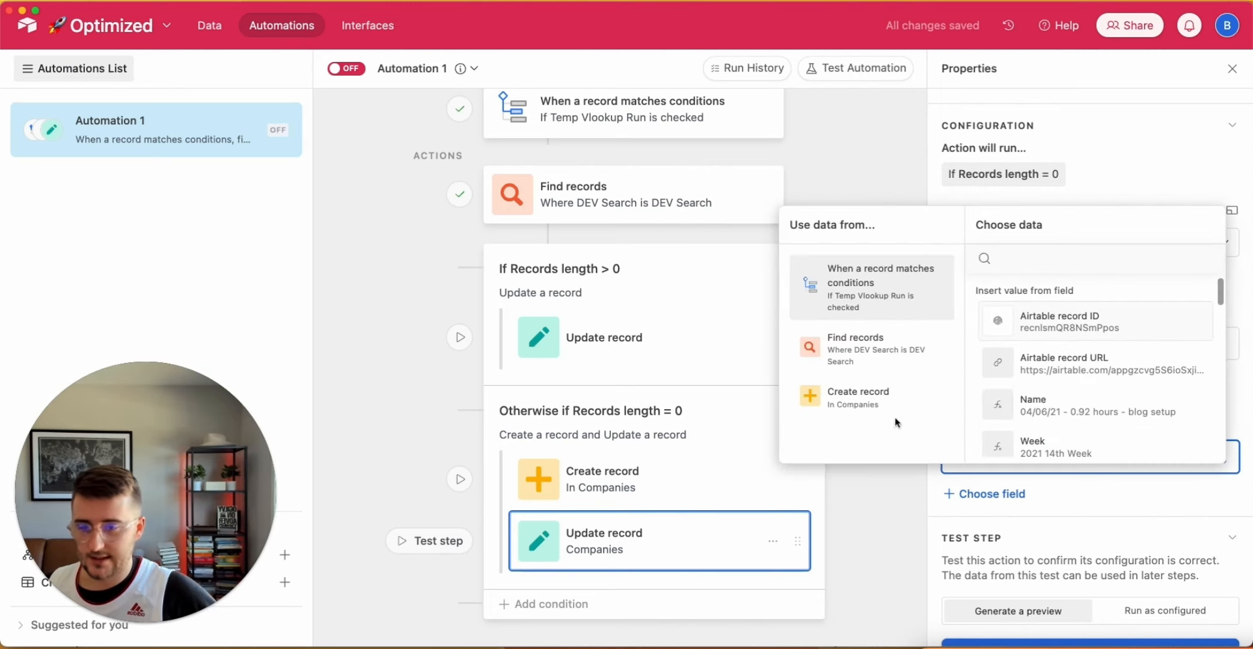
pyautogui.click(870, 399)
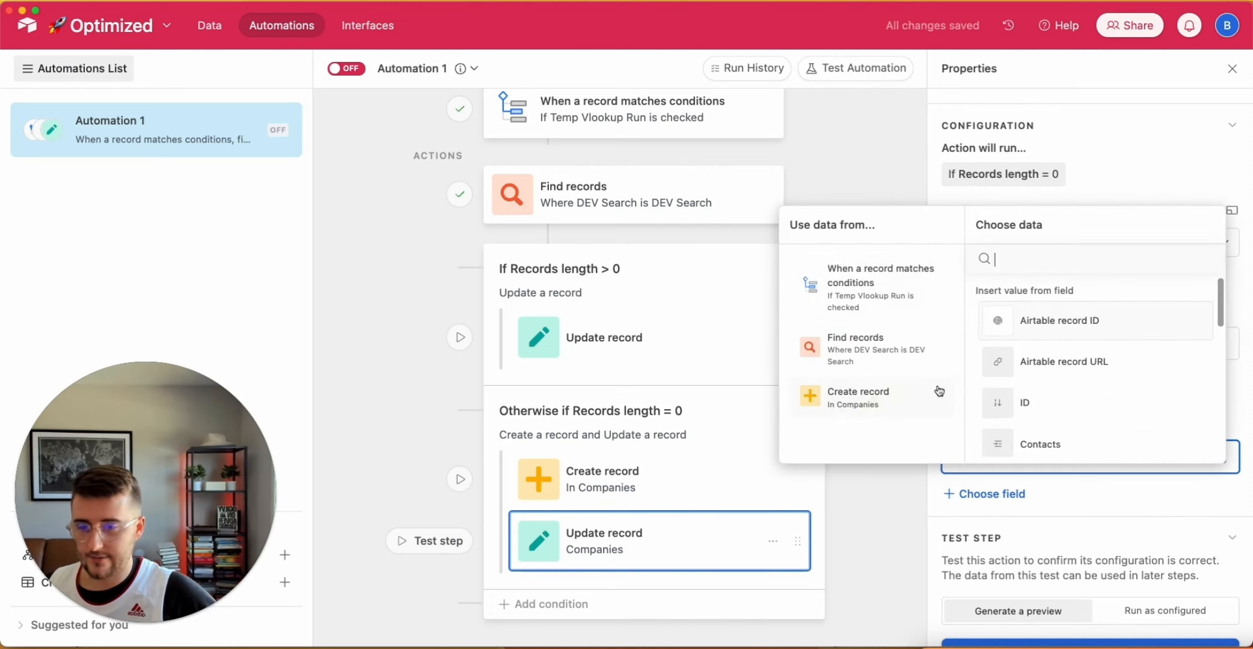
pyautogui.click(1058, 318)
pyautogui.scroll(-2, 1199, 397)
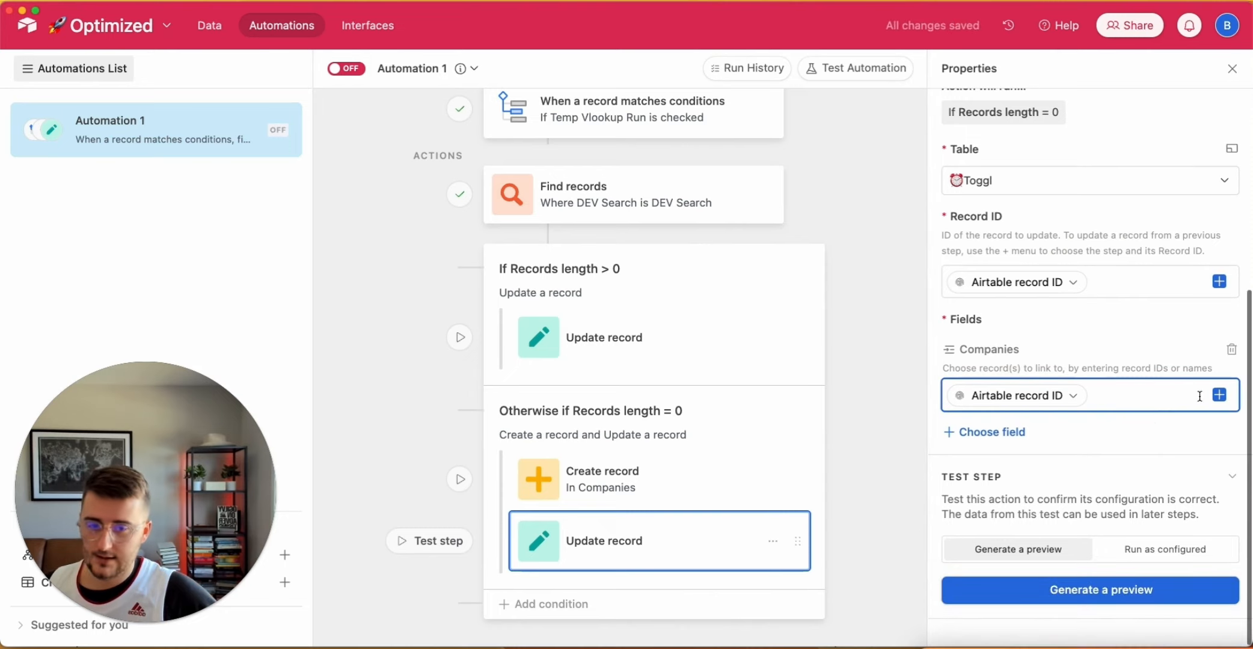
pyautogui.click(1220, 395)
pyautogui.click(831, 330)
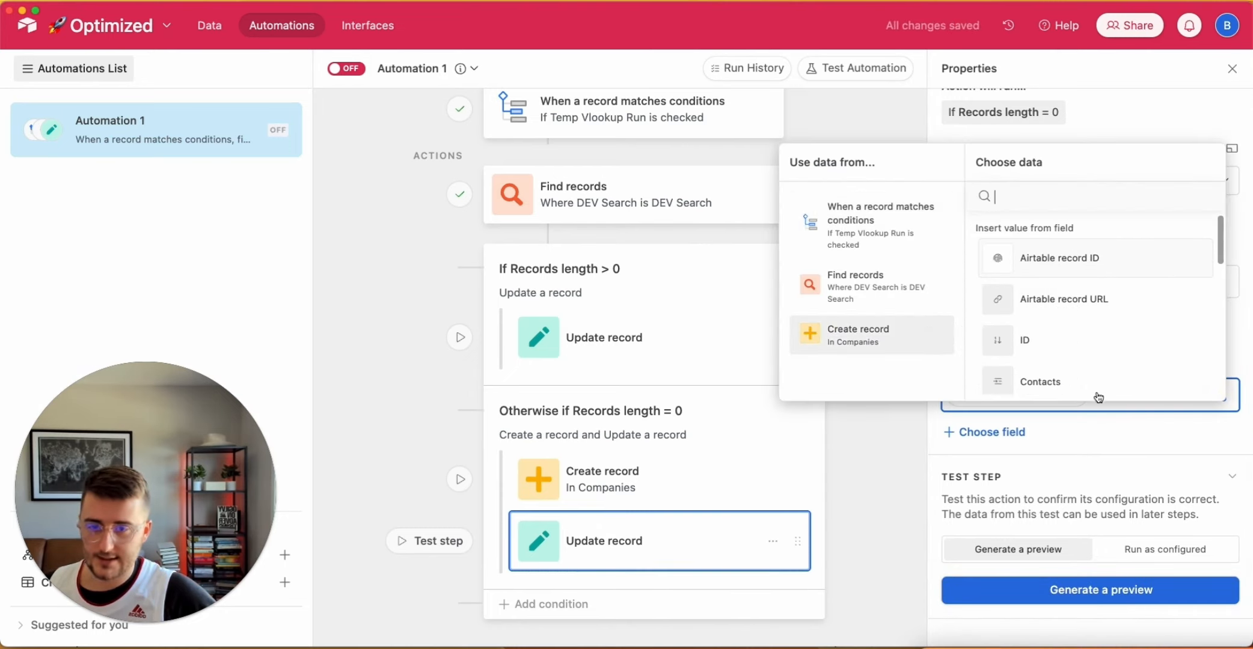
pyautogui.click(1103, 451)
# Turn on Automation 1.
pyautogui.scroll(1, 643, 316)
pyautogui.scroll(2, 643, 317)
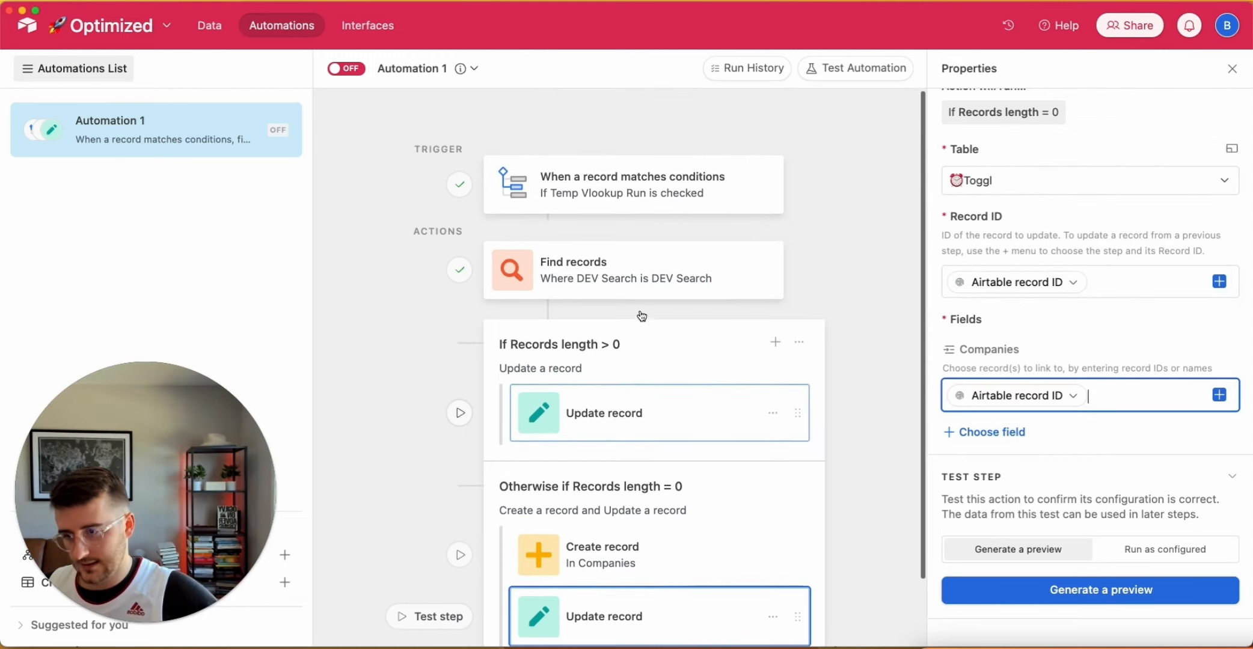
pyautogui.click(351, 70)
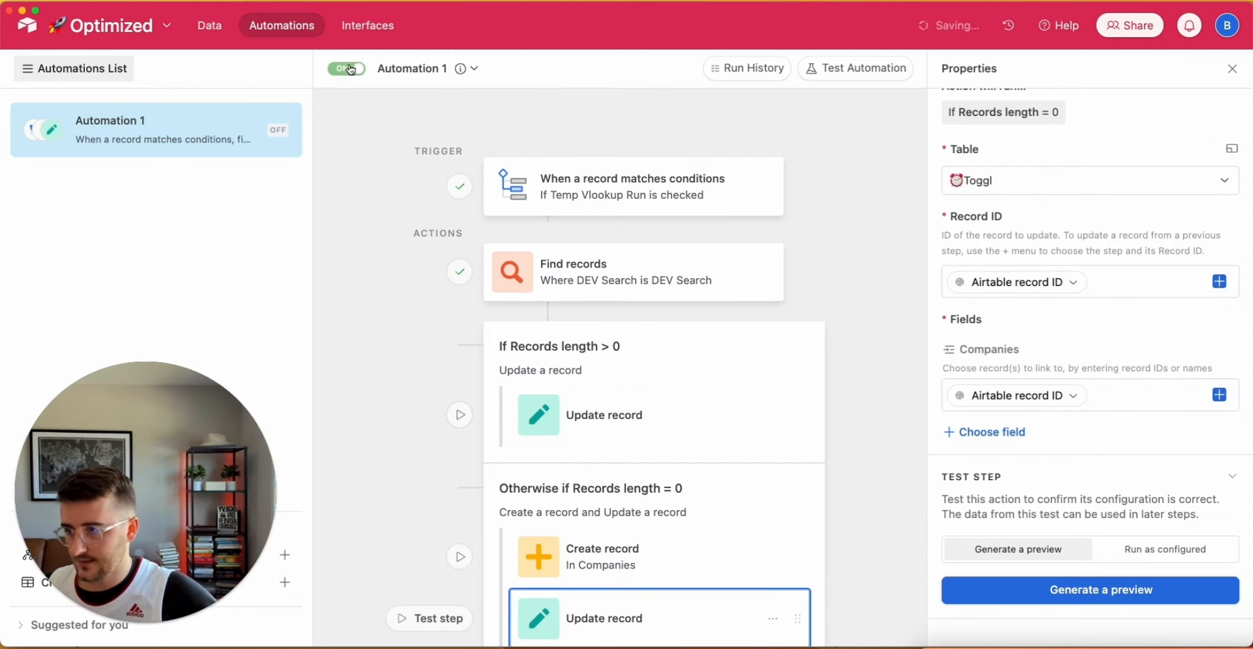
# Return to the Toggl data, and clear and recheck Temp Vlookup Run for record 480 to trigger the automation.
pyautogui.click(210, 25)
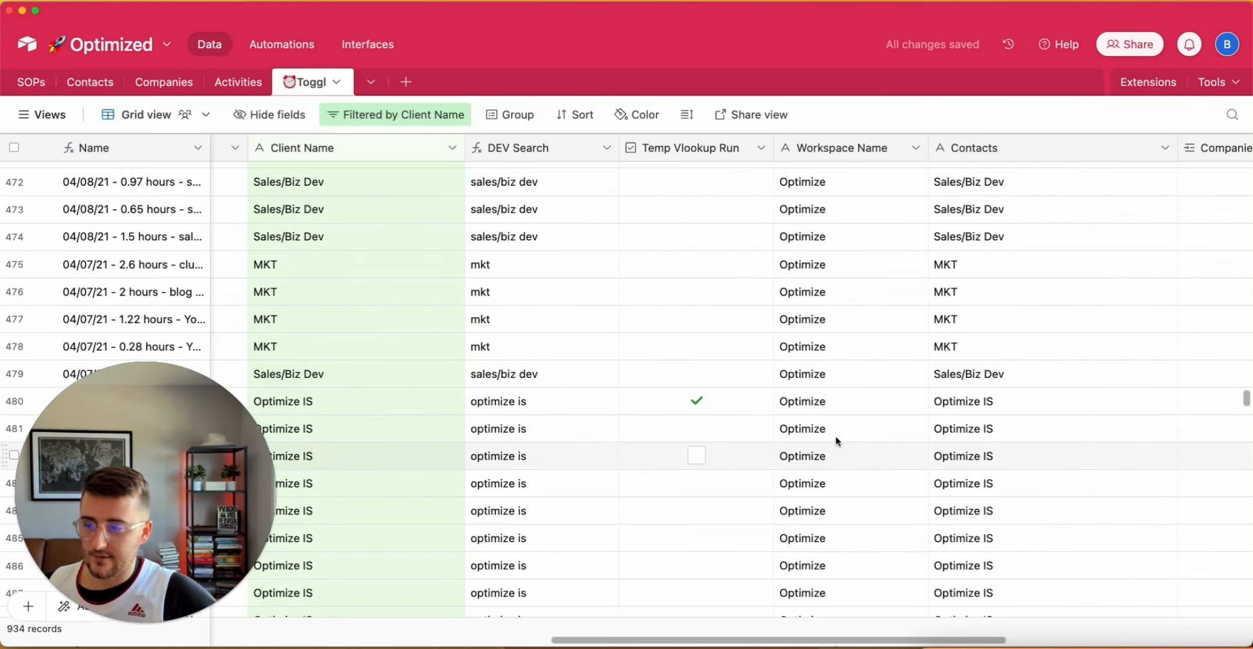
pyautogui.hscroll(2, 685, 450)
pyautogui.hscroll(2, 685, 449)
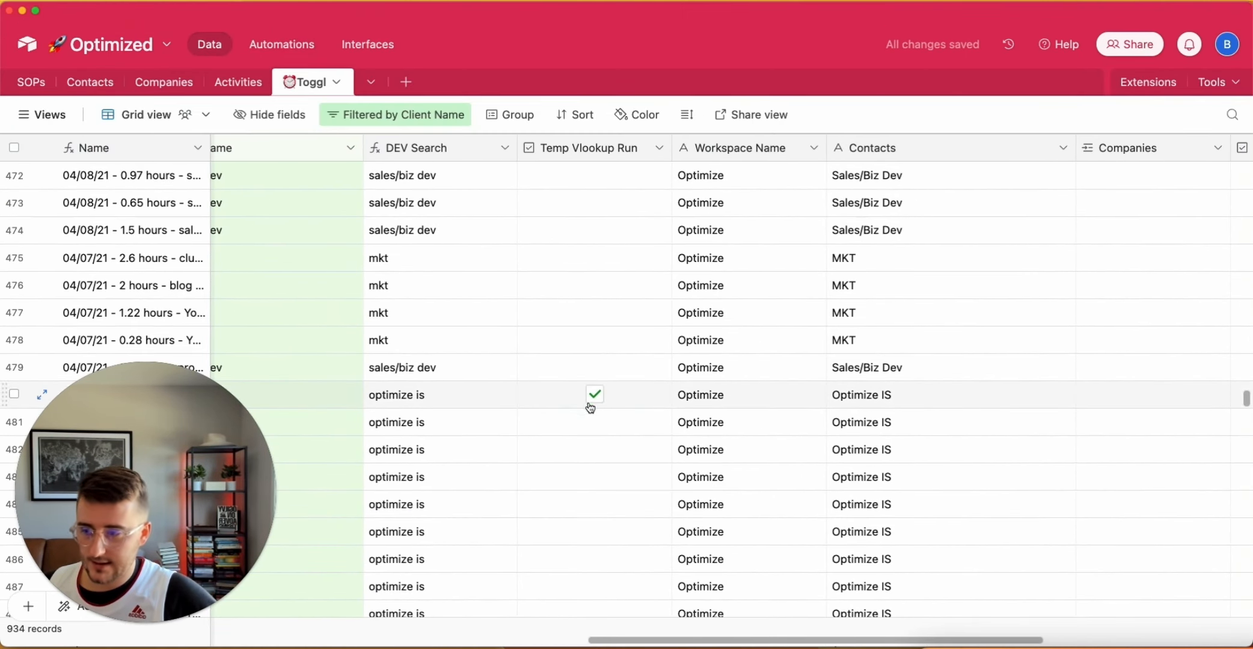
pyautogui.click(588, 393)
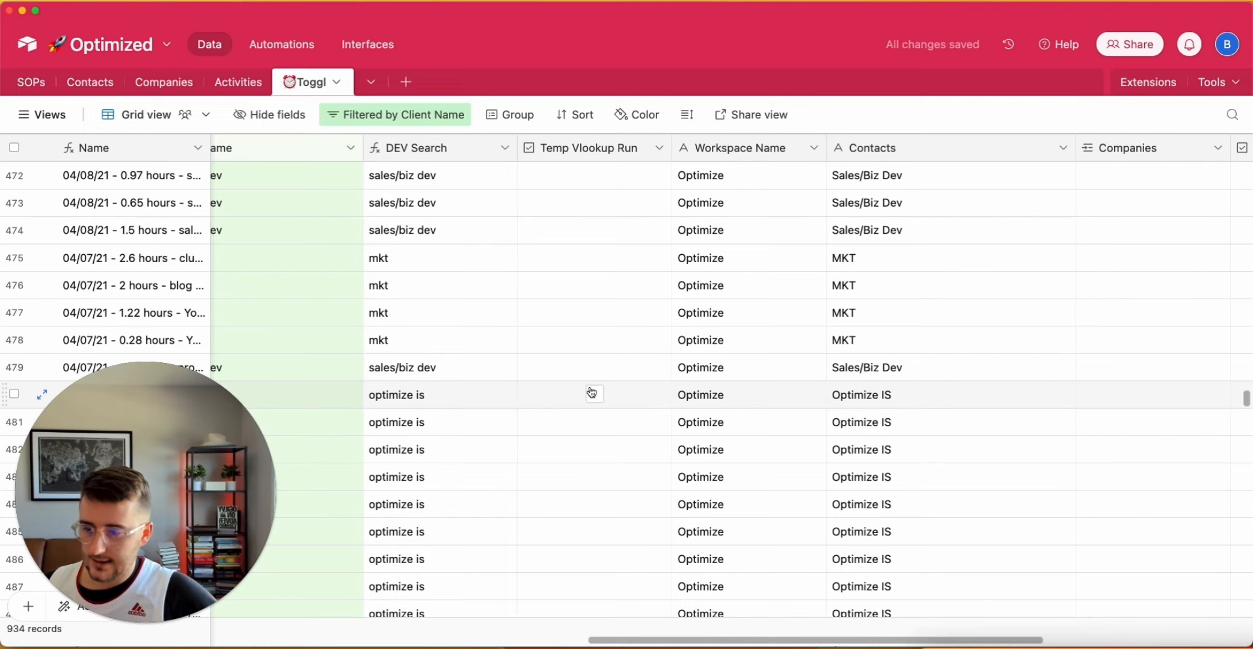
pyautogui.click(590, 392)
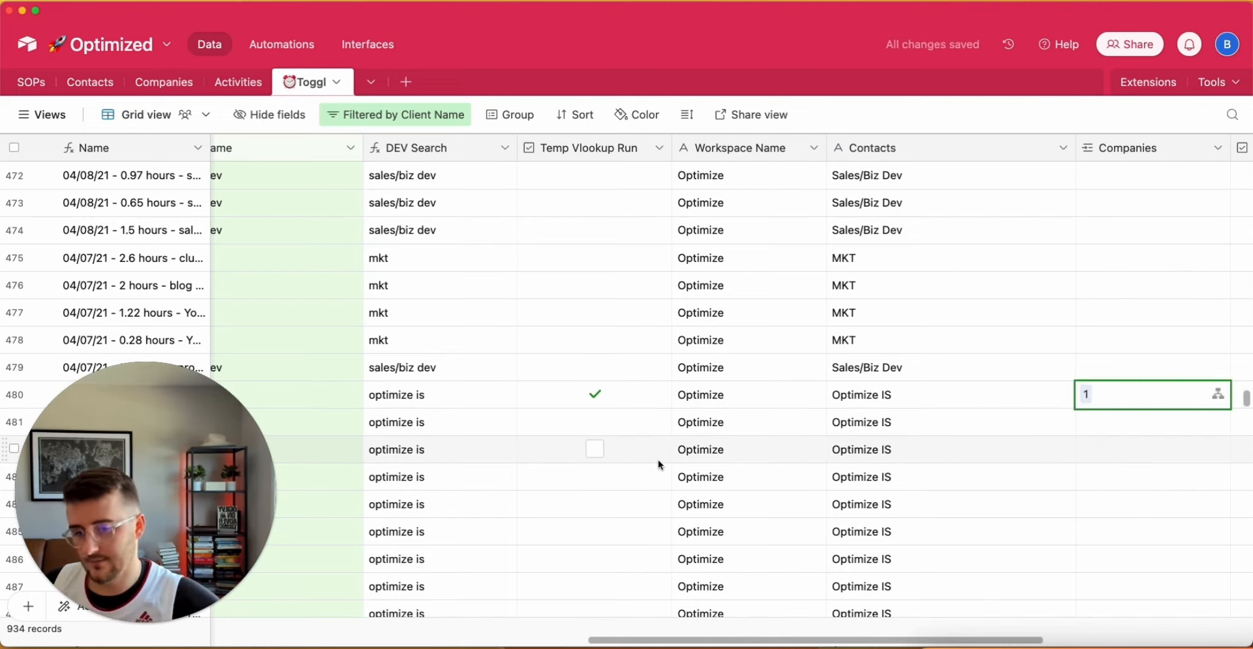
# Add a lookup field to the Toggl table that shows Name from the linked Companies records.
pyautogui.hscroll(3, 965, 364)
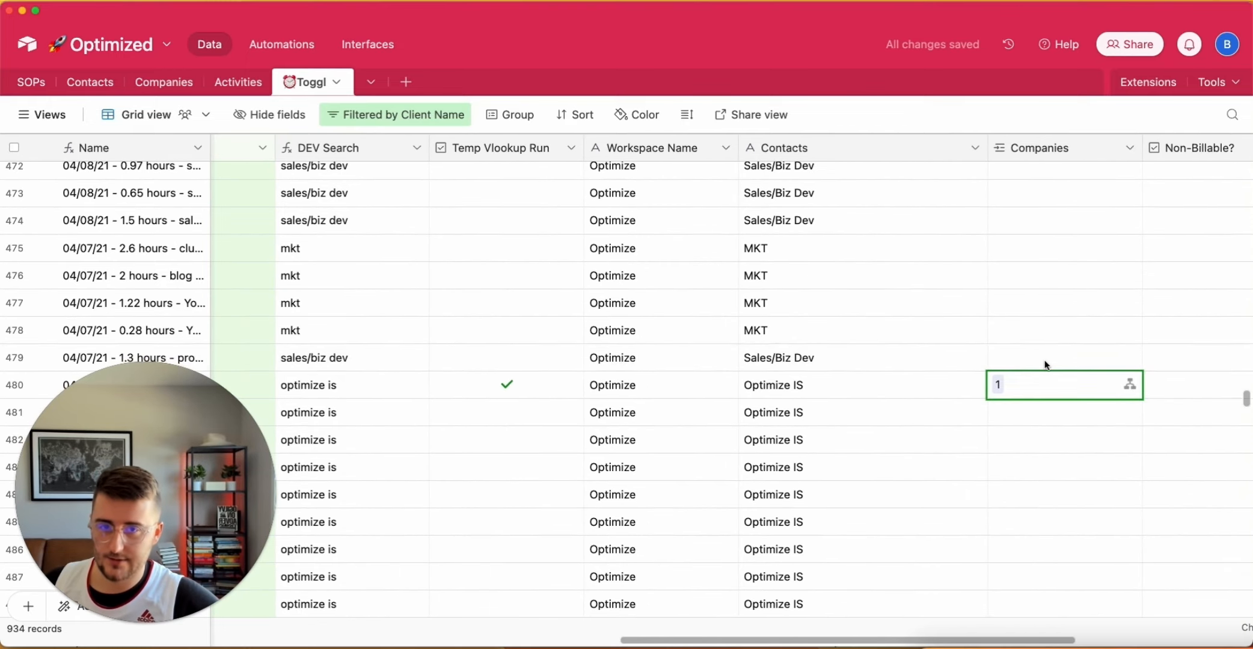
pyautogui.rightClick(1042, 142)
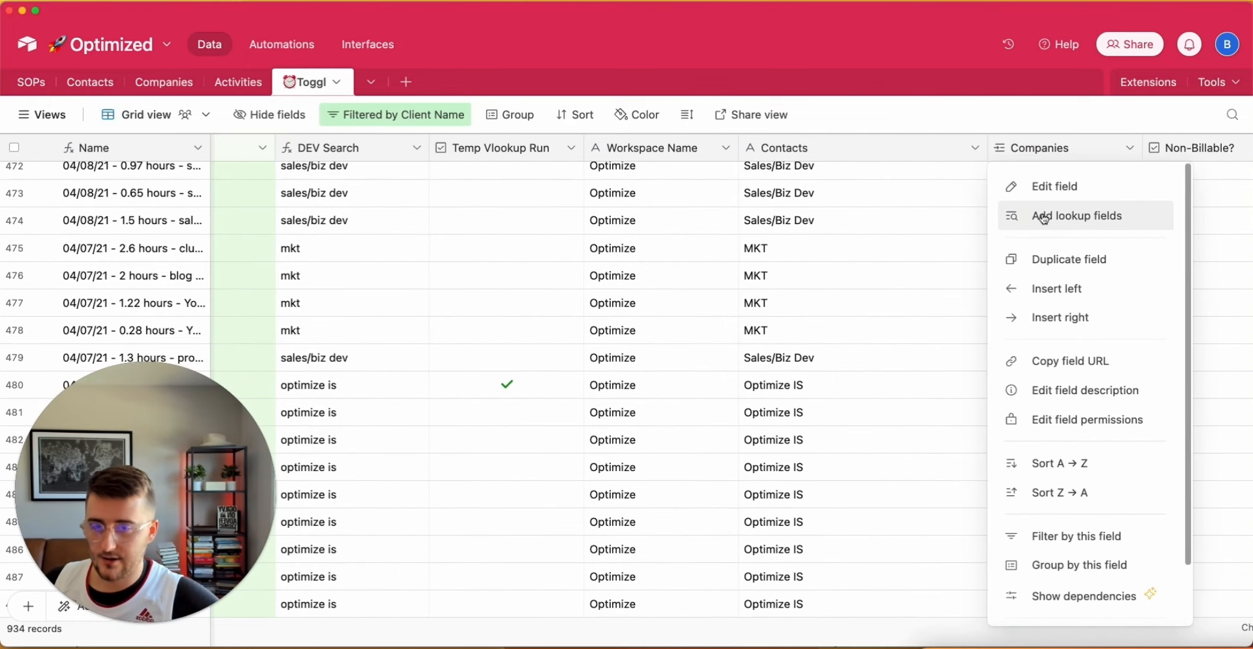
pyautogui.click(931, 239)
pyautogui.rightClick(1041, 145)
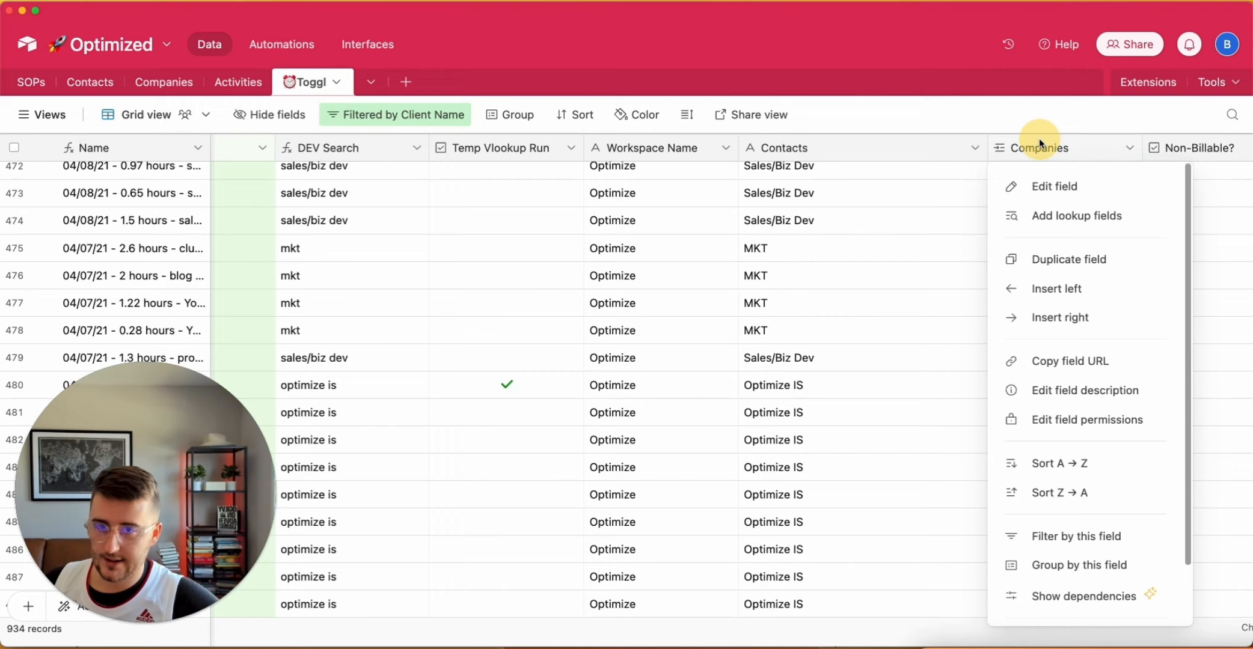
pyautogui.click(1035, 218)
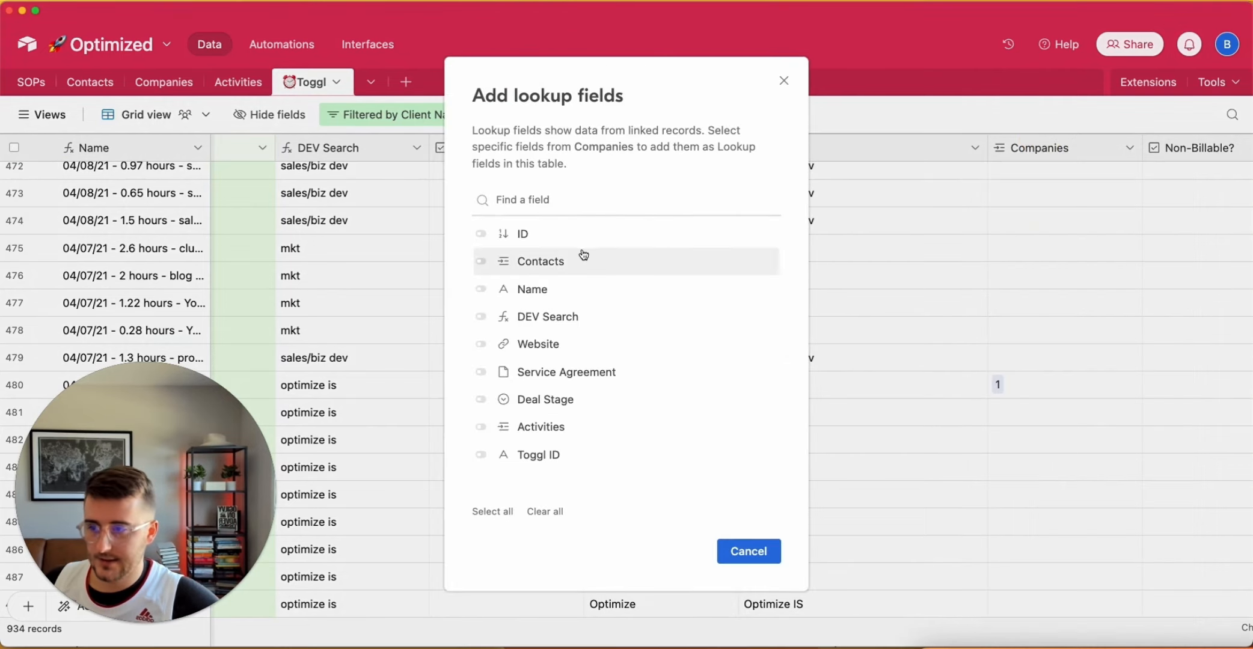
pyautogui.click(534, 290)
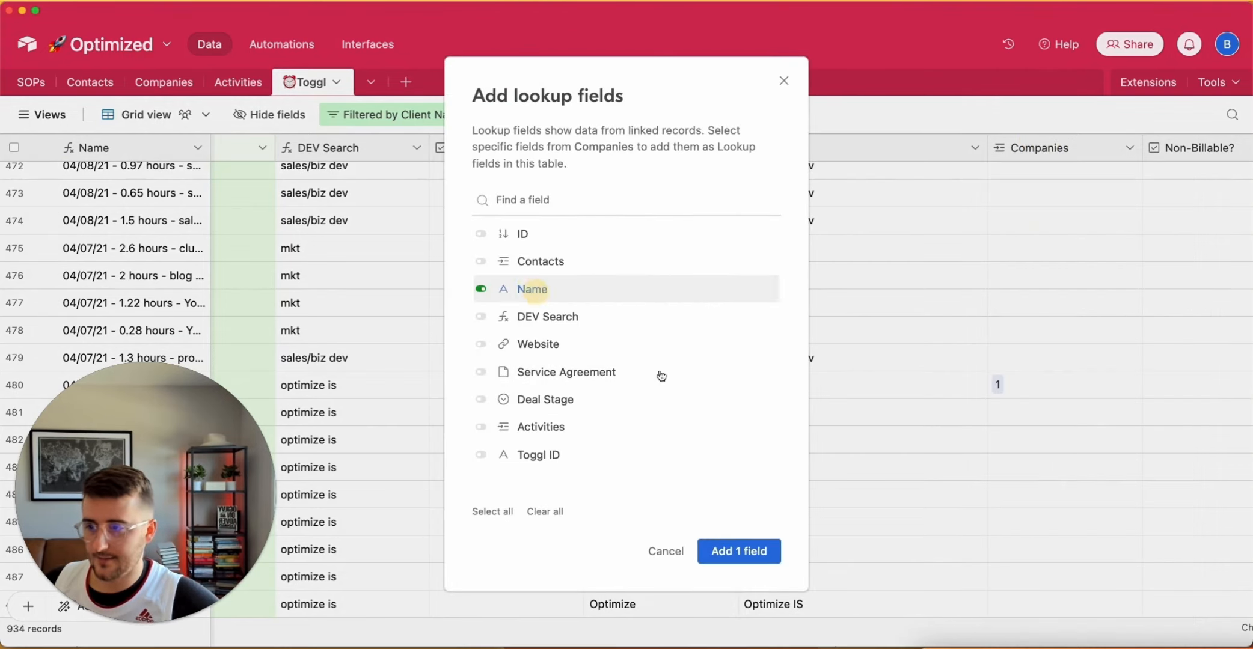
pyautogui.click(739, 551)
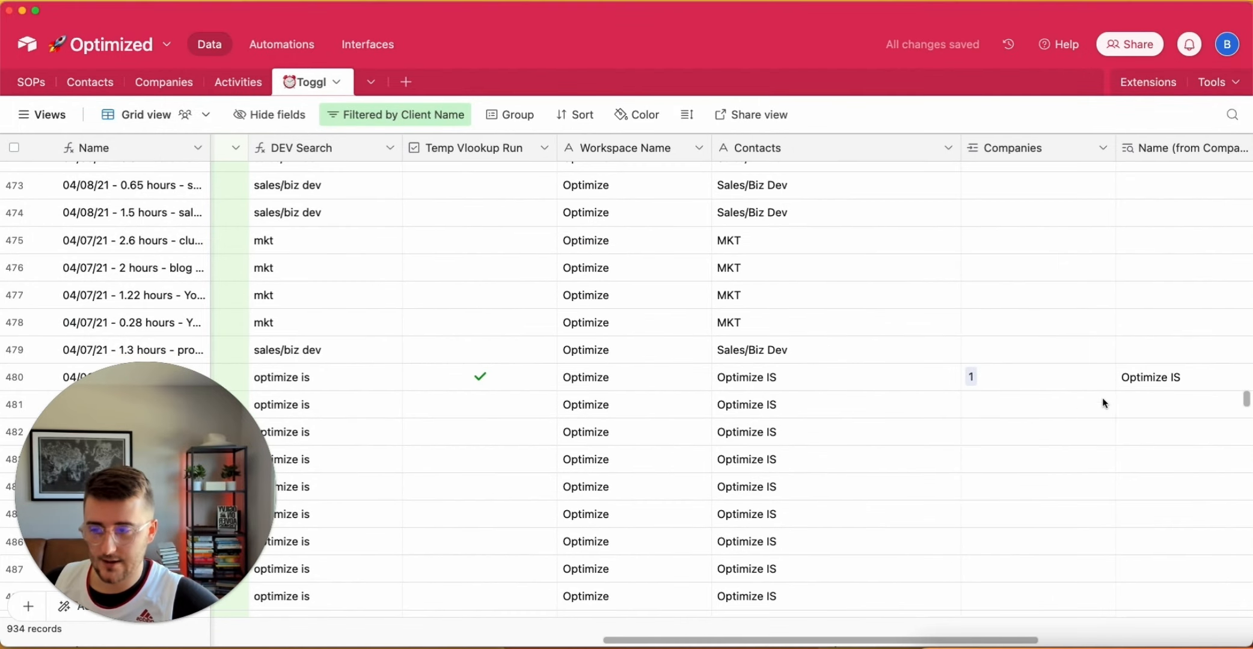
# Check Temp Vlookup Run for records 481 to 483 in the Toggl table.
pyautogui.click(1160, 385)
pyautogui.scroll(-1, 573, 412)
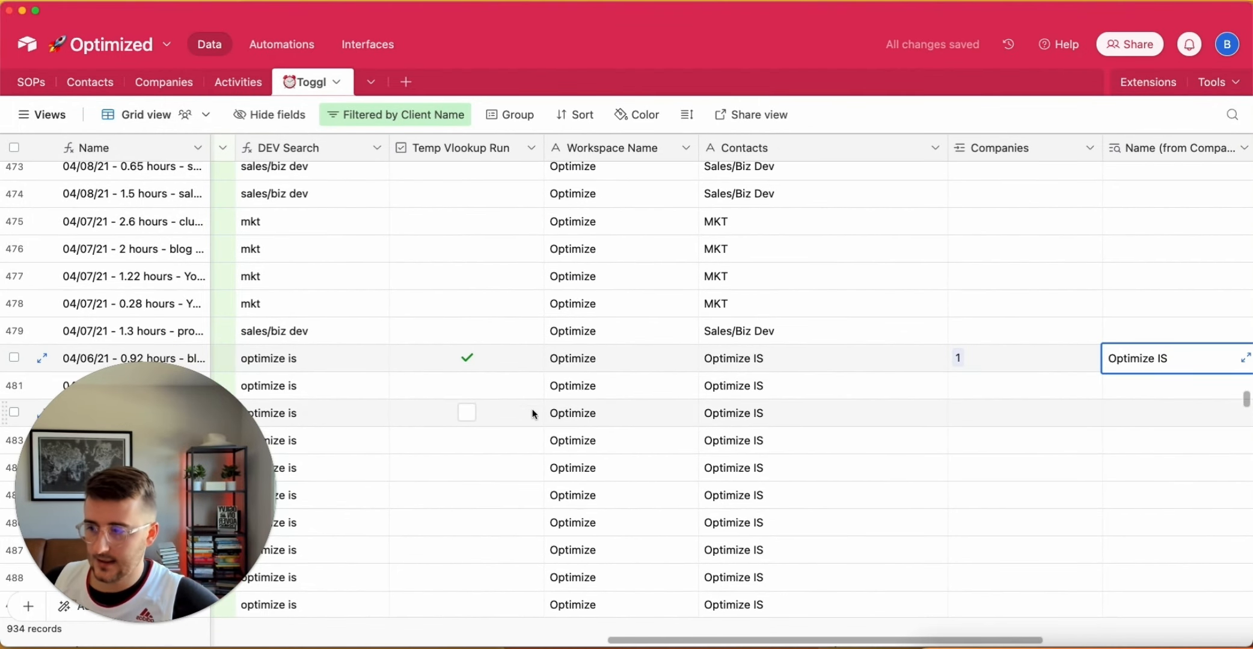
pyautogui.click(467, 386)
pyautogui.click(467, 413)
pyautogui.click(467, 440)
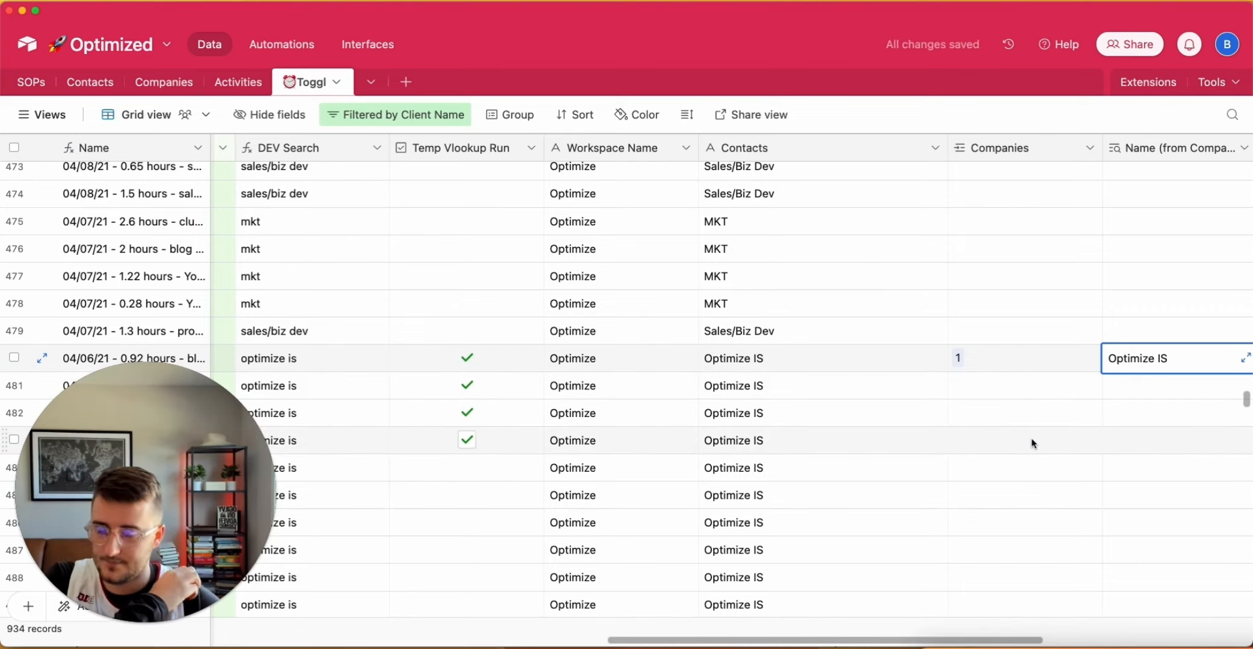
pyautogui.click(656, 361)
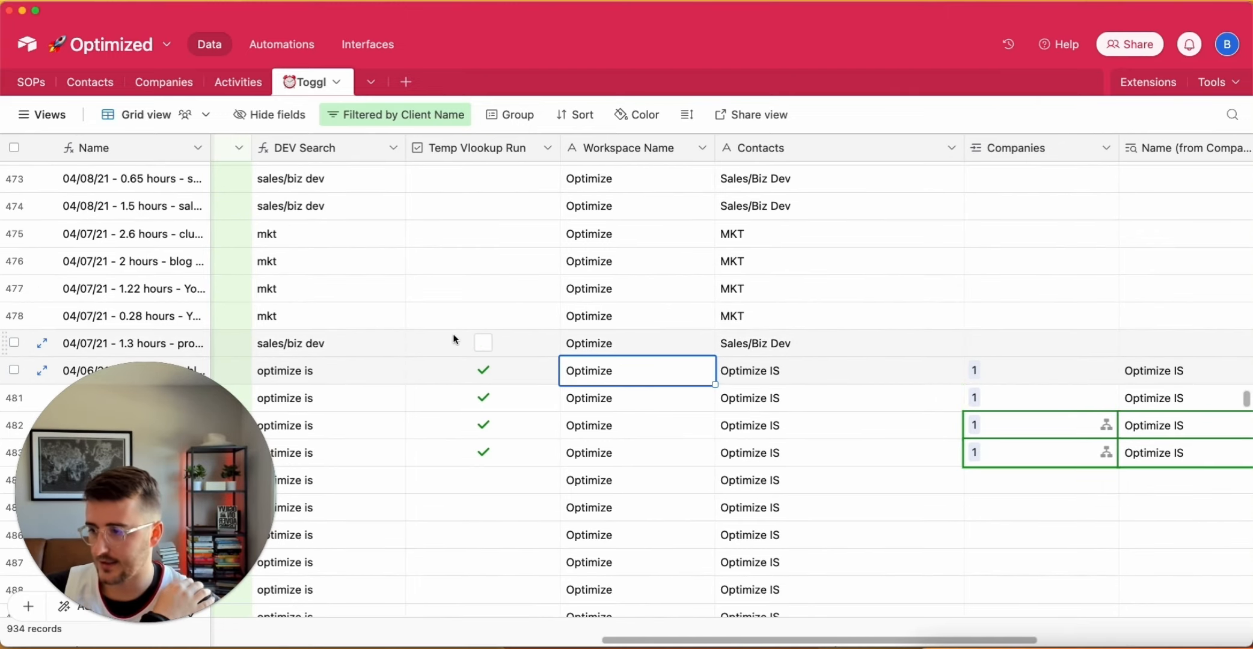
# Review the Name value of the existing record in the Companies table, and return to the Toggl table.
pyautogui.click(174, 83)
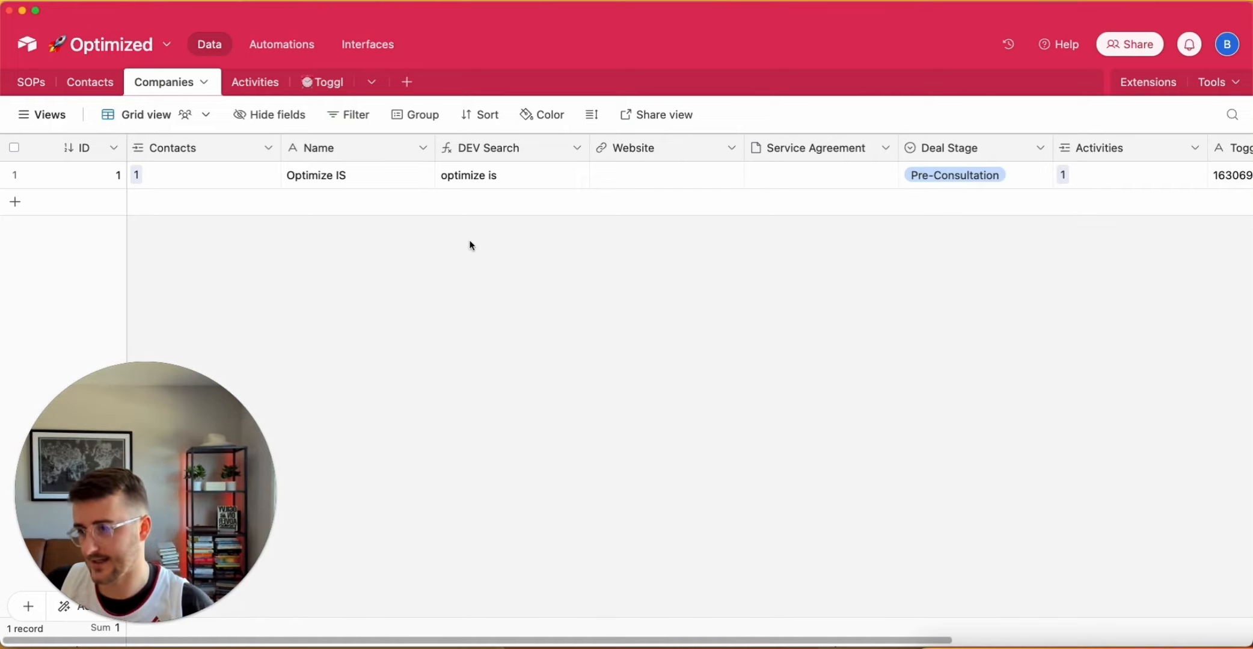
pyautogui.click(397, 171)
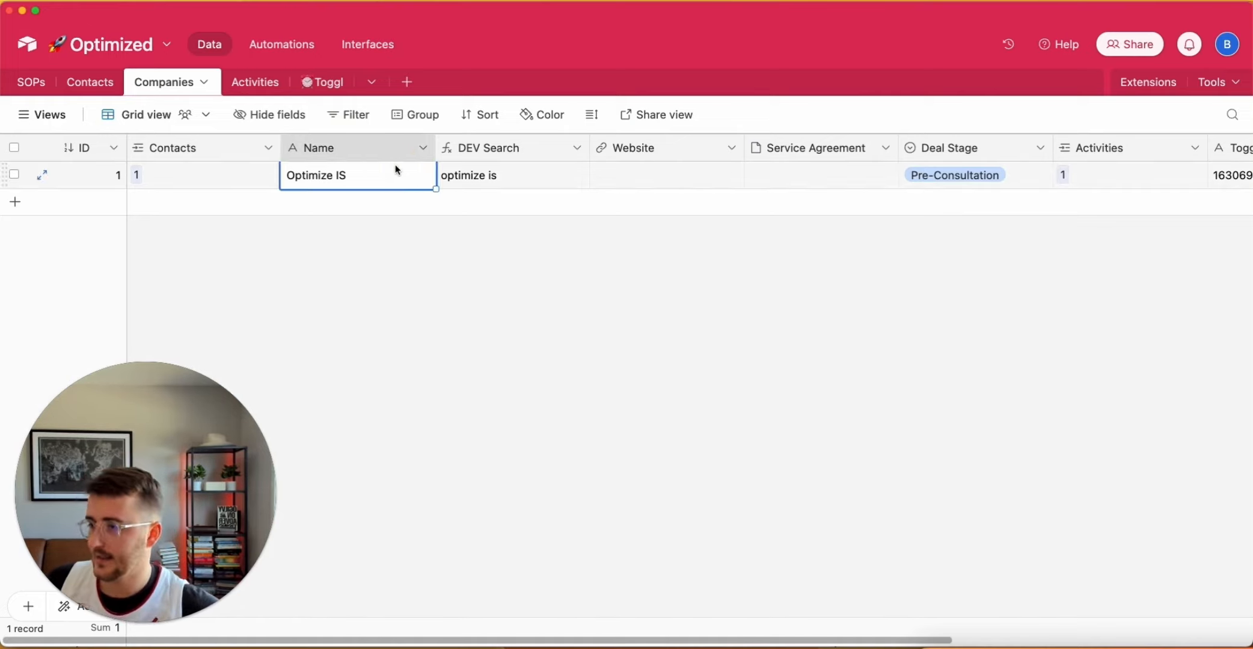
pyautogui.click(302, 89)
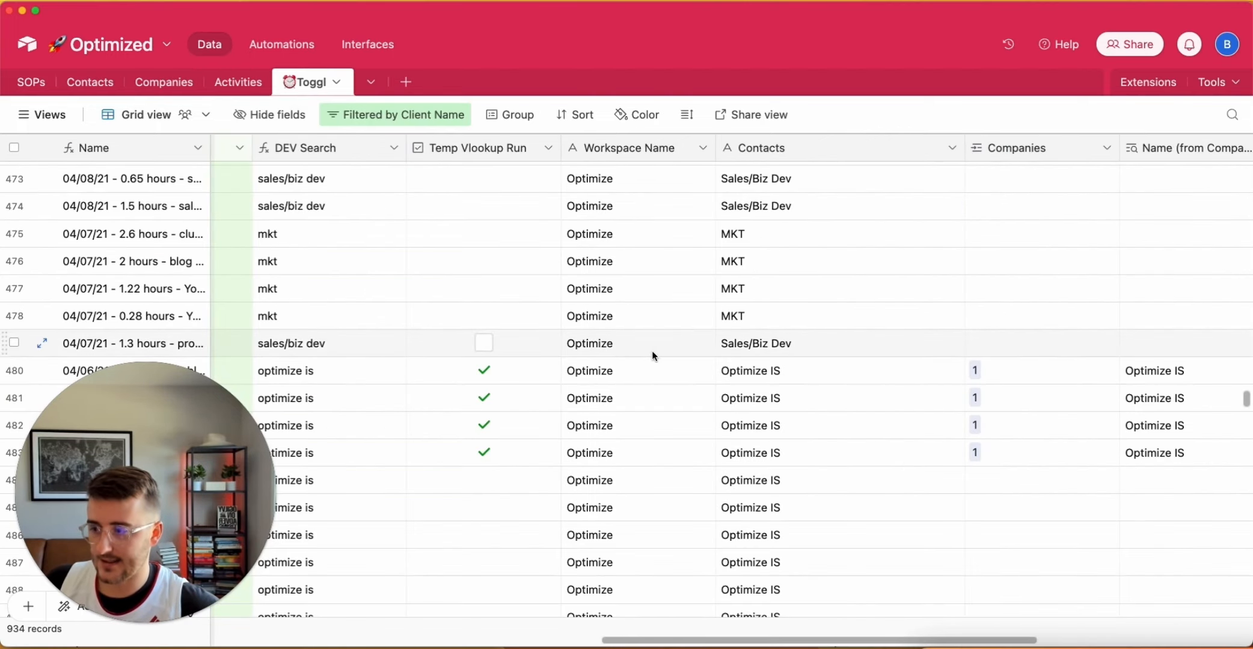
# Check Temp Vlookup Run for the sales/biz dev record 479 and the mkt records 478 to 475.
pyautogui.scroll(-1, 652, 344)
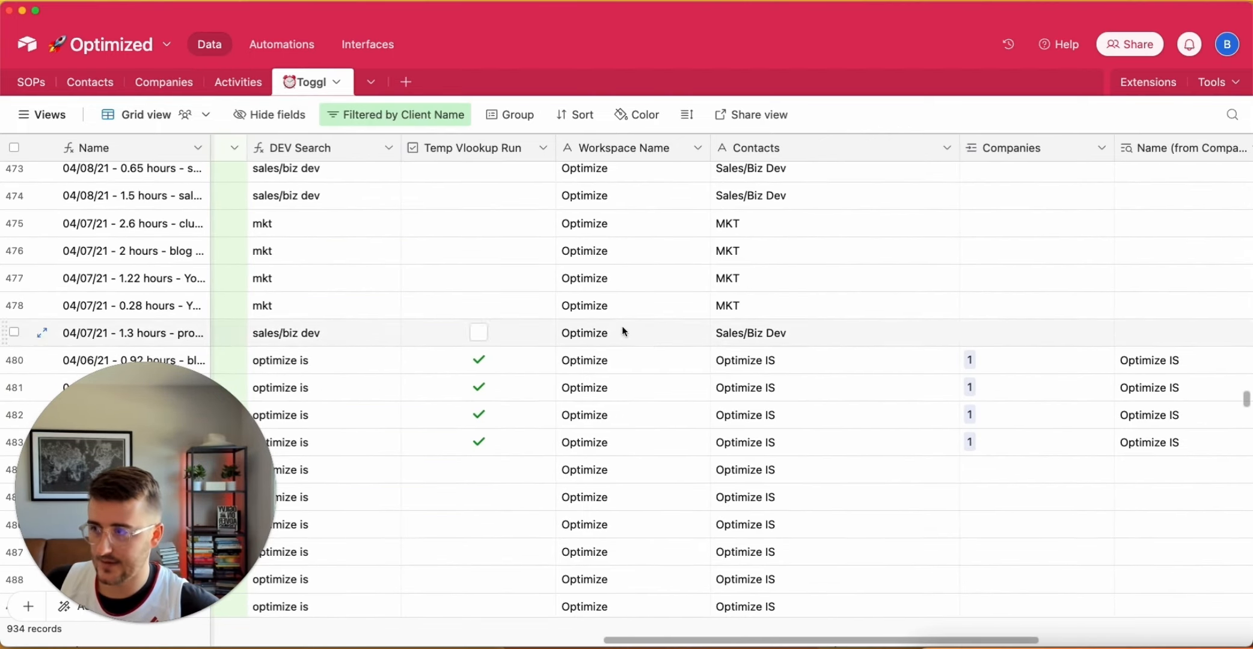
pyautogui.click(482, 330)
pyautogui.click(480, 305)
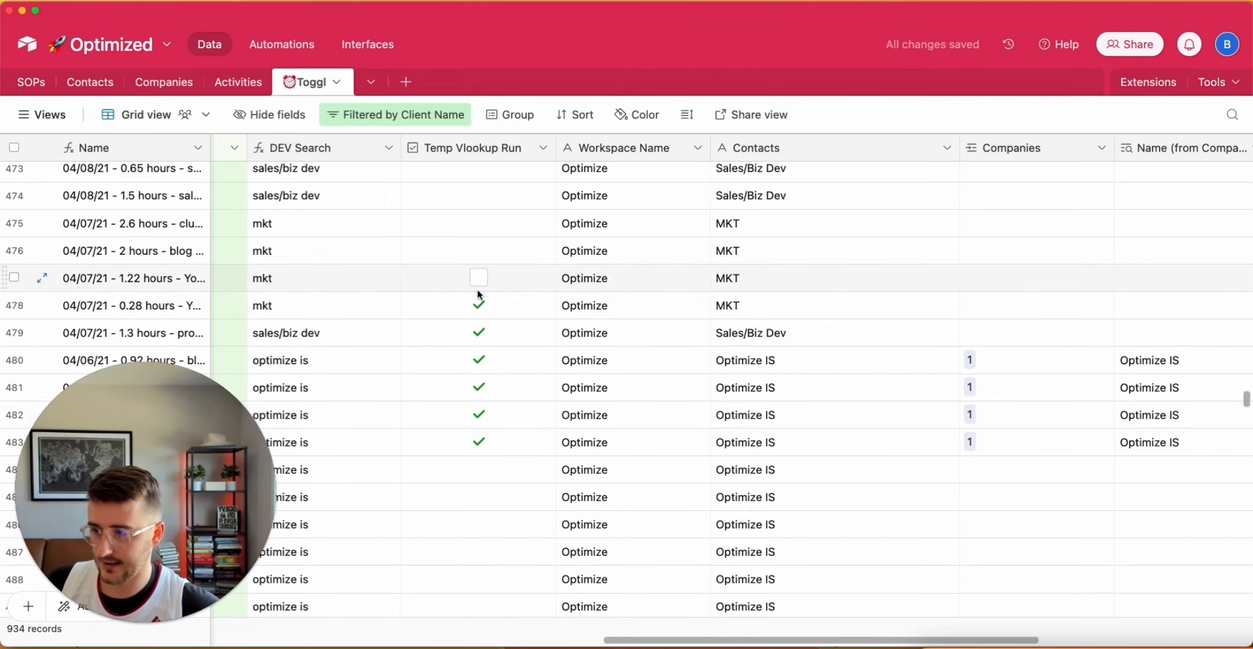
pyautogui.click(478, 280)
pyautogui.click(478, 252)
pyautogui.click(479, 225)
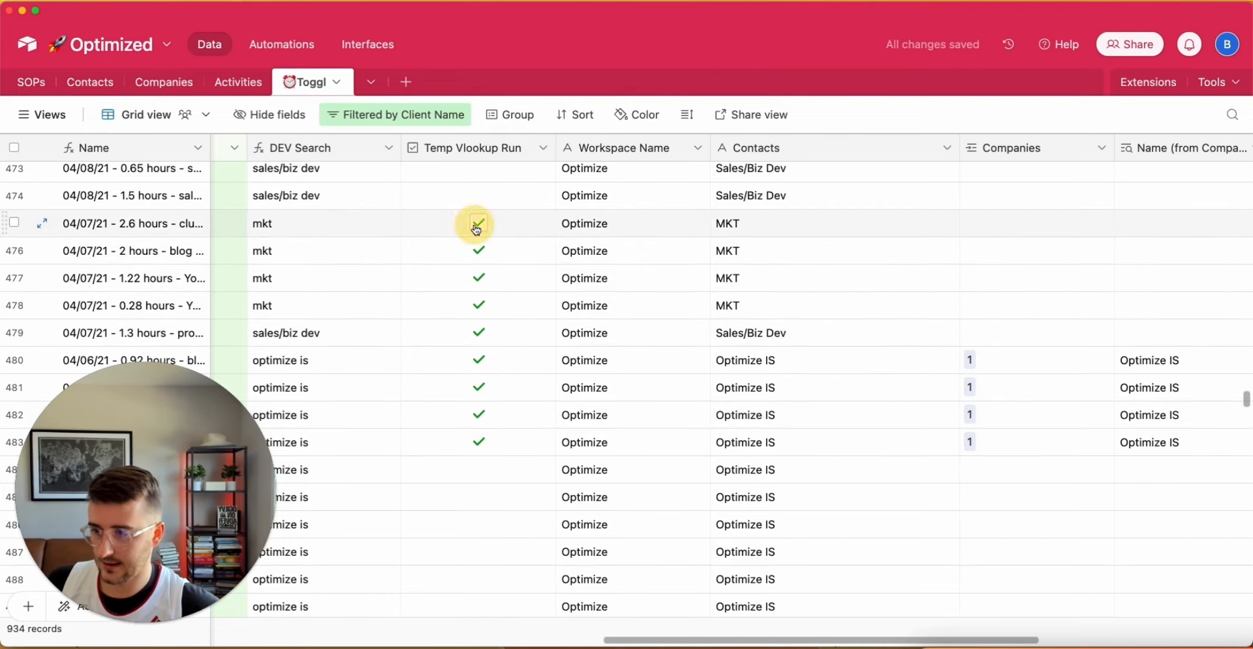
pyautogui.click(682, 256)
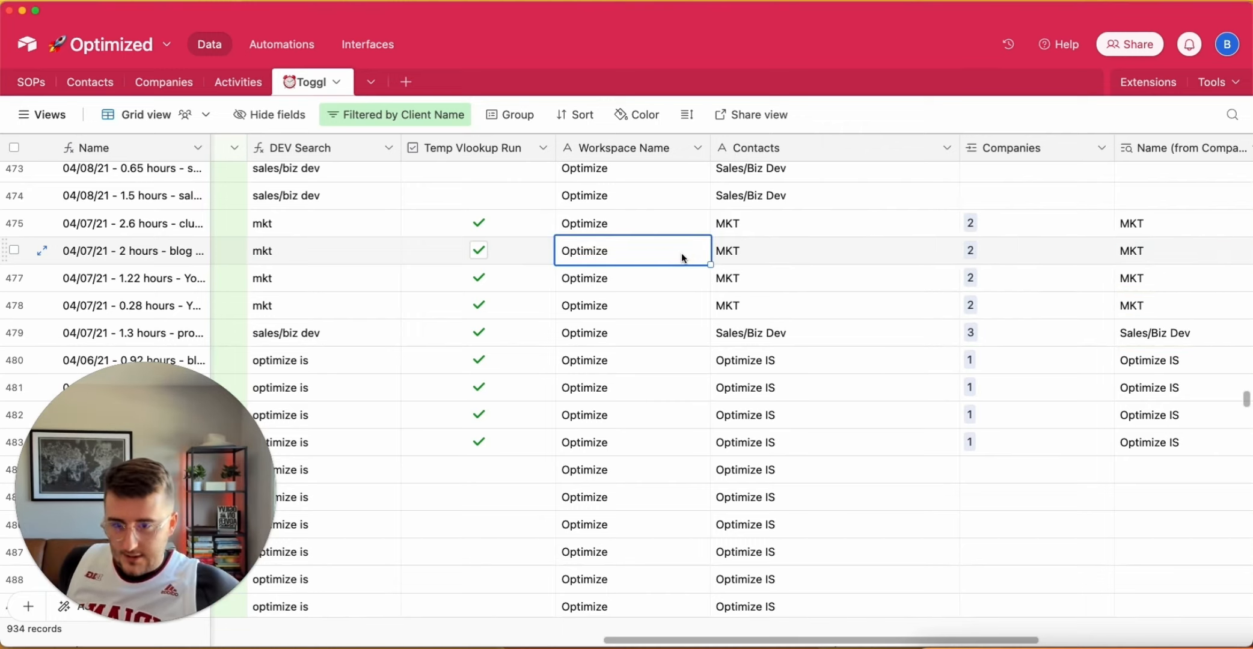
# Examine the company names in the Companies table and compare them with the Companies links in the Toggl table.
pyautogui.click(169, 83)
pyautogui.moveTo(338, 180); pyautogui.dragTo(349, 228)
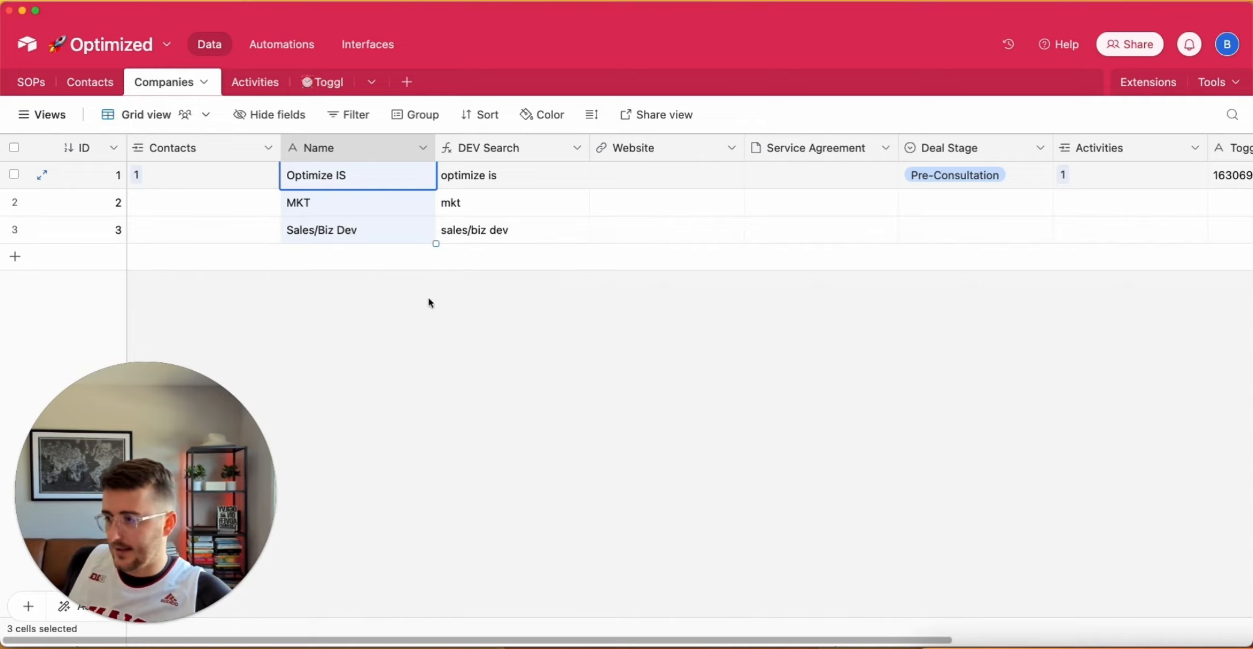
pyautogui.click(339, 202)
pyautogui.click(317, 175)
pyautogui.click(368, 202)
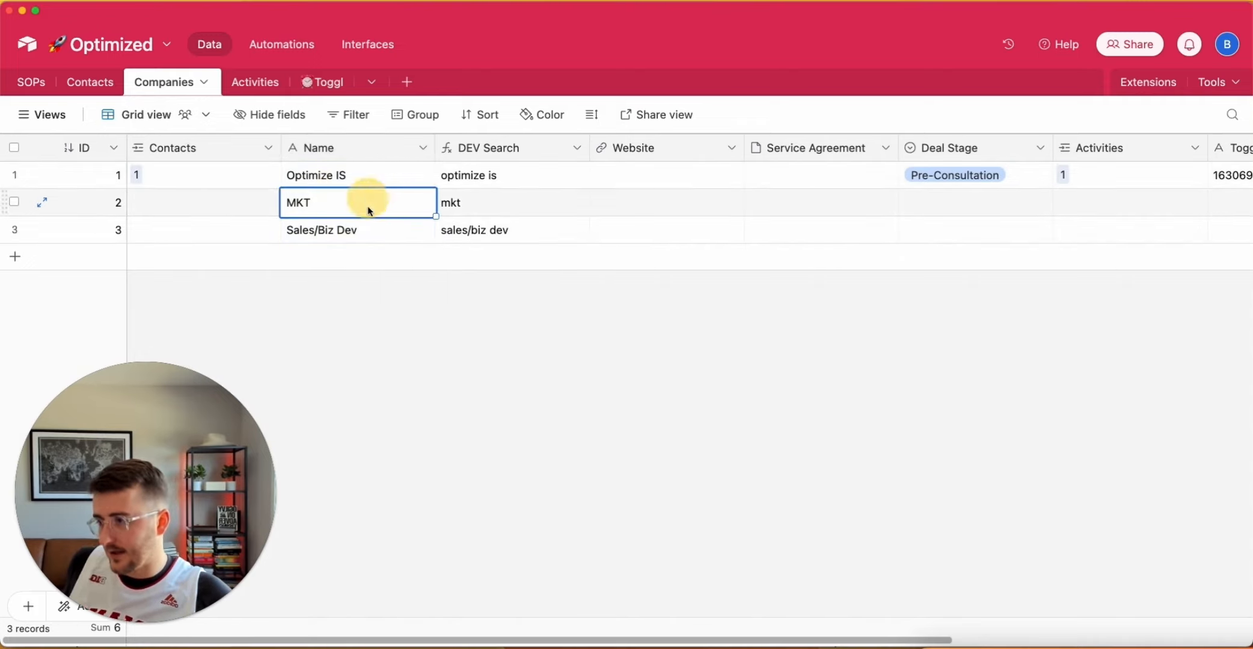
pyautogui.click(374, 230)
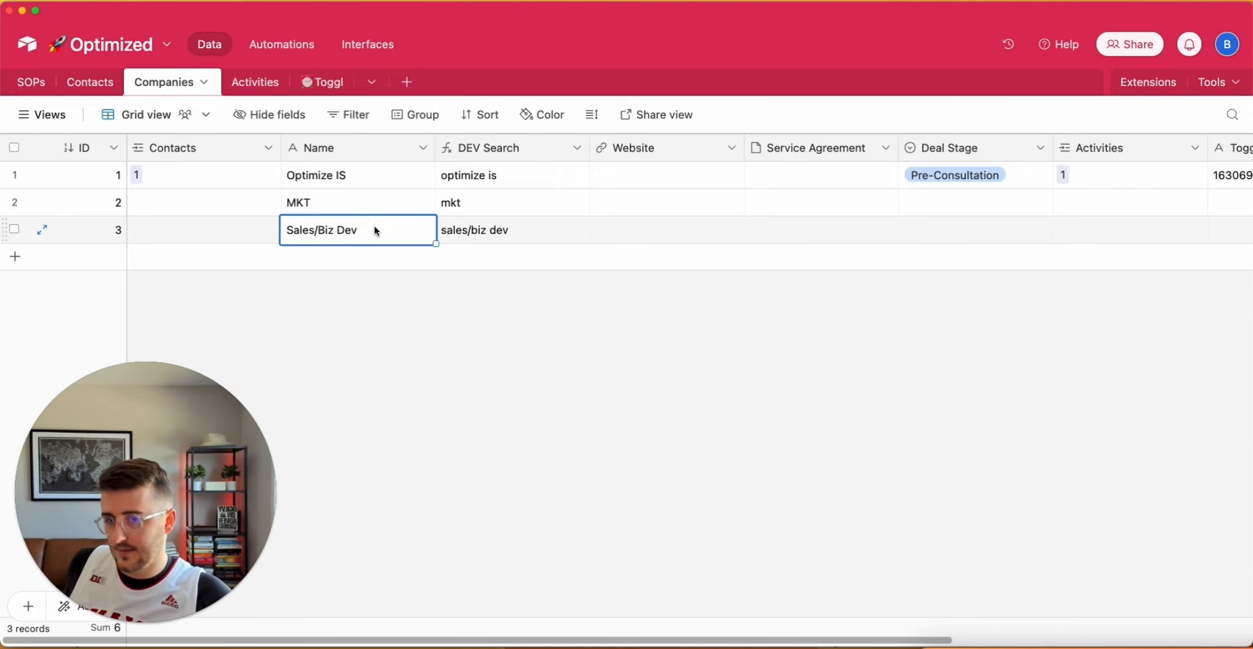
pyautogui.click(324, 83)
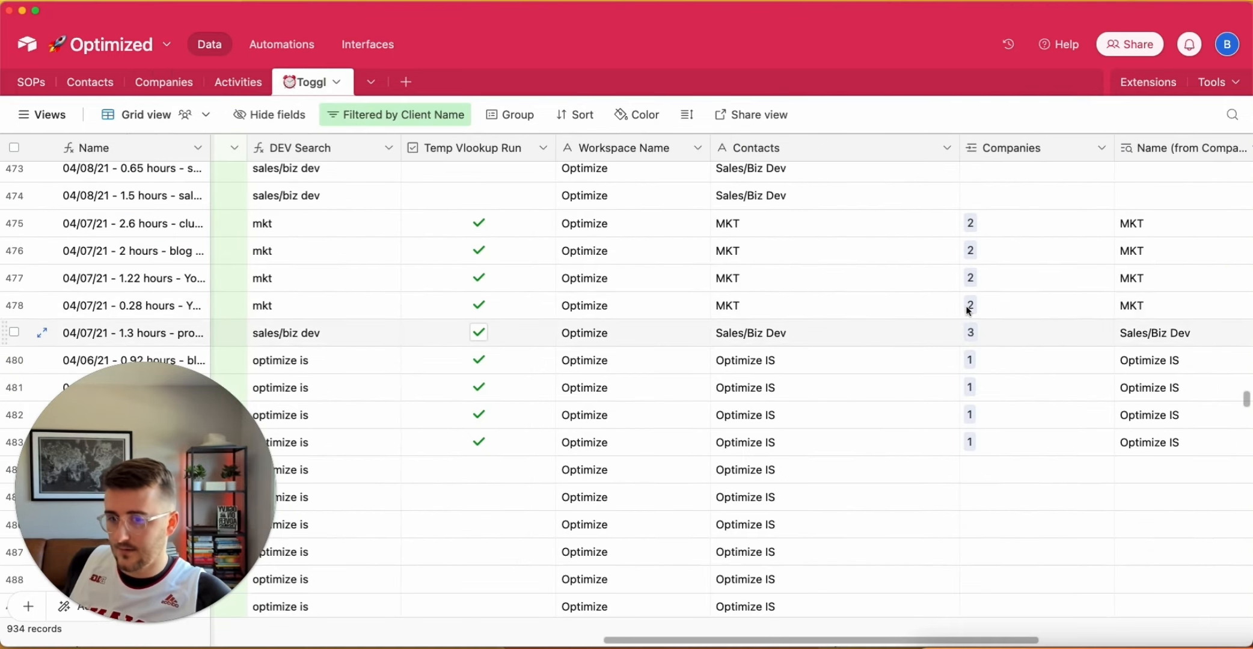
pyautogui.moveTo(1029, 240); pyautogui.dragTo(1036, 430)
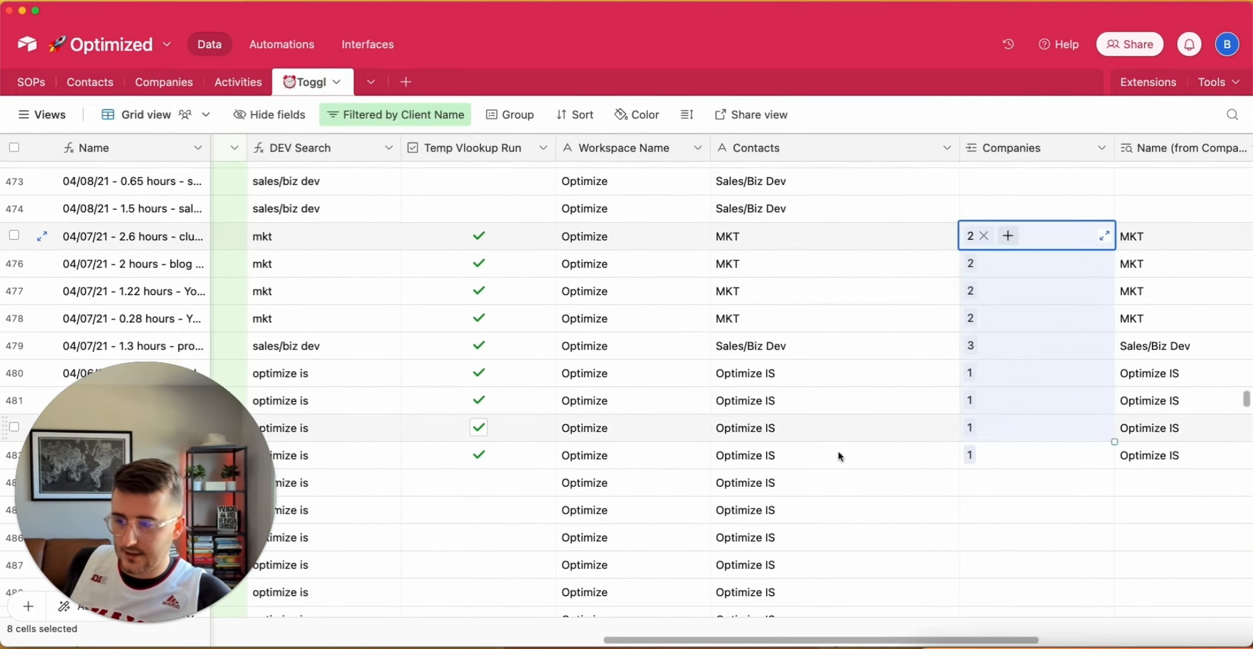
# Fill the checked Temp Vlookup Run value down from record 483 through record 492, and look over their Companies links.
pyautogui.scroll(-3, 845, 458)
pyautogui.click(507, 374)
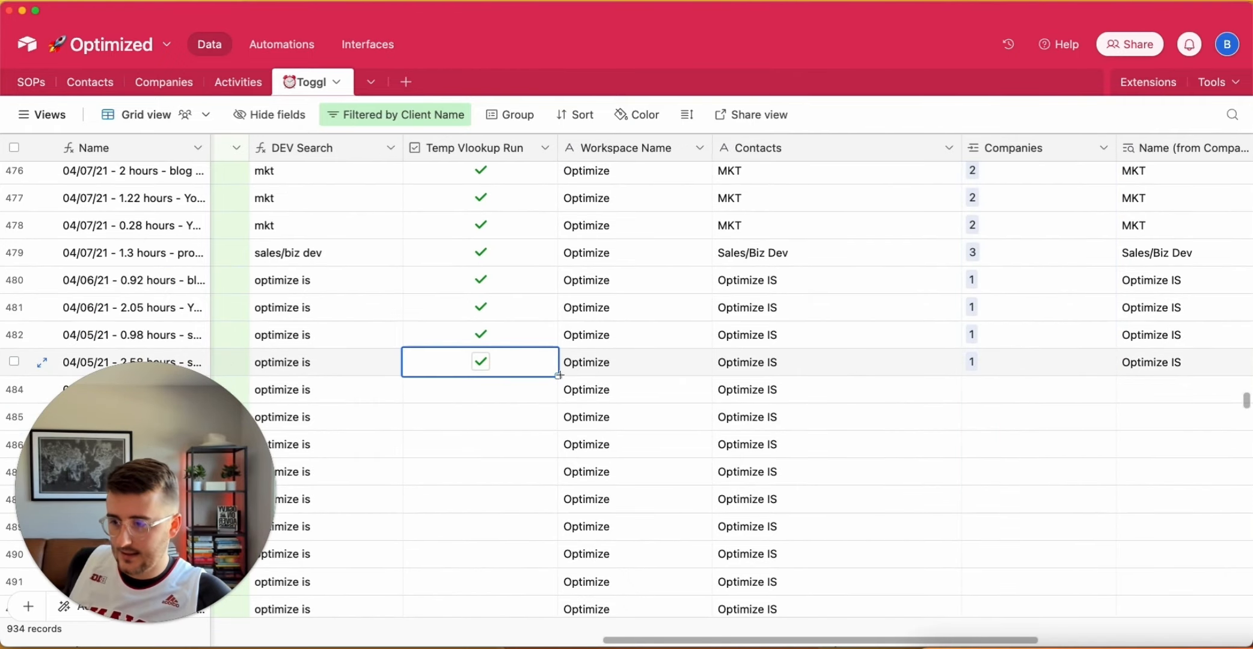
pyautogui.moveTo(558, 376); pyautogui.dragTo(562, 559)
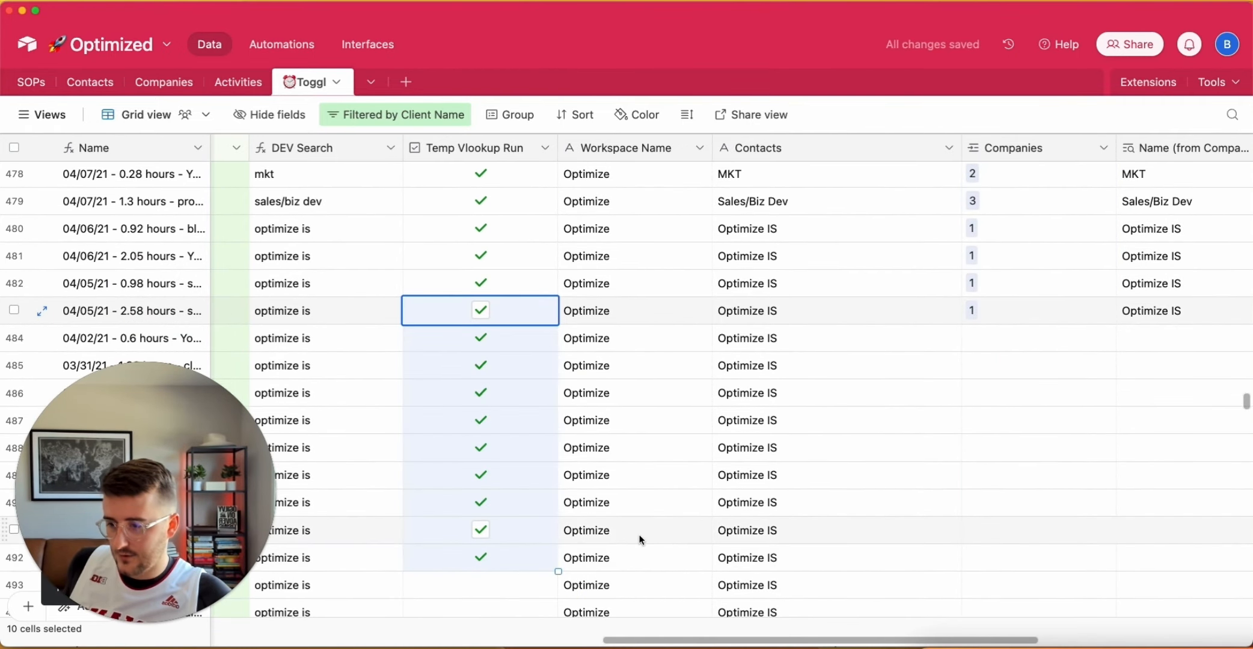
pyautogui.click(629, 456)
pyautogui.hscroll(2, 628, 456)
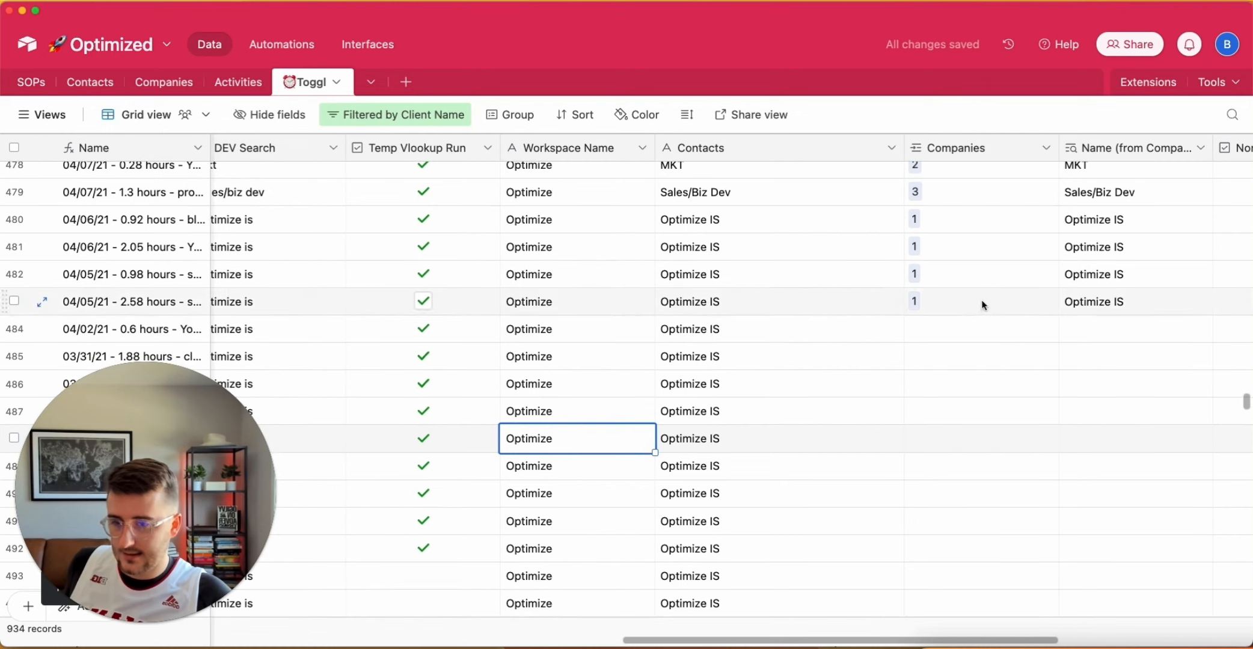
pyautogui.scroll(-3, 665, 547)
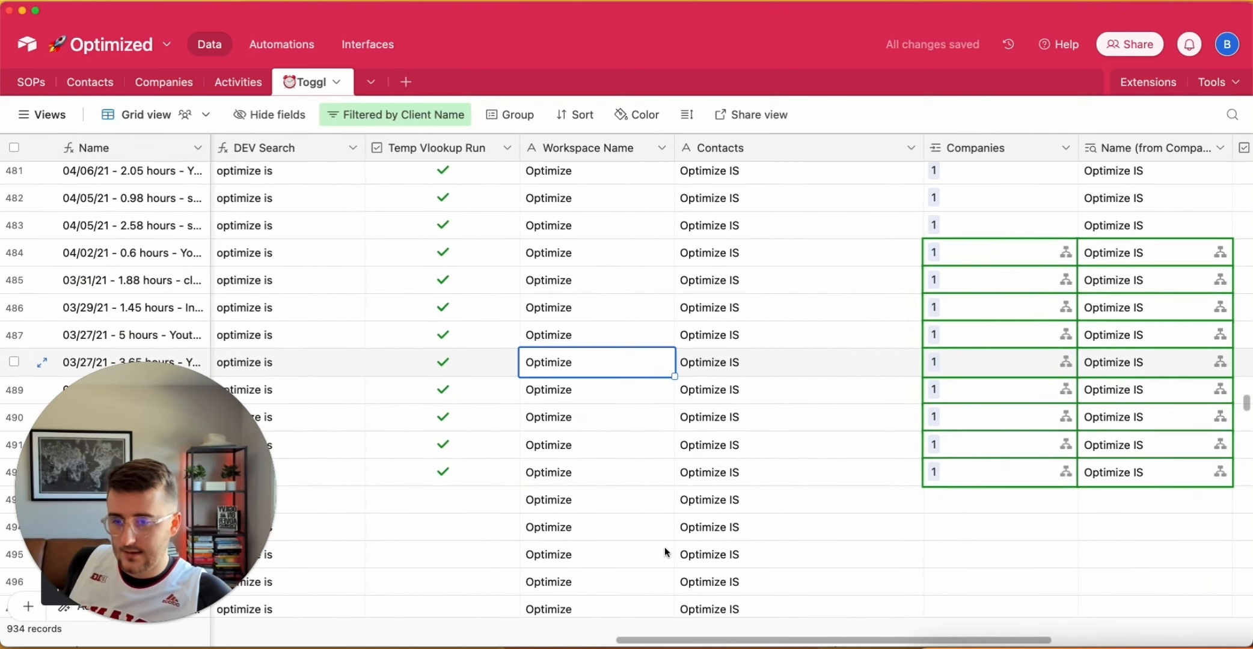
# Copy the checked Temp Vlookup Run value from record 492 into all remaining records through 934.
pyautogui.scroll(-3, 664, 548)
pyautogui.hscroll(-1, 664, 547)
pyautogui.click(479, 401)
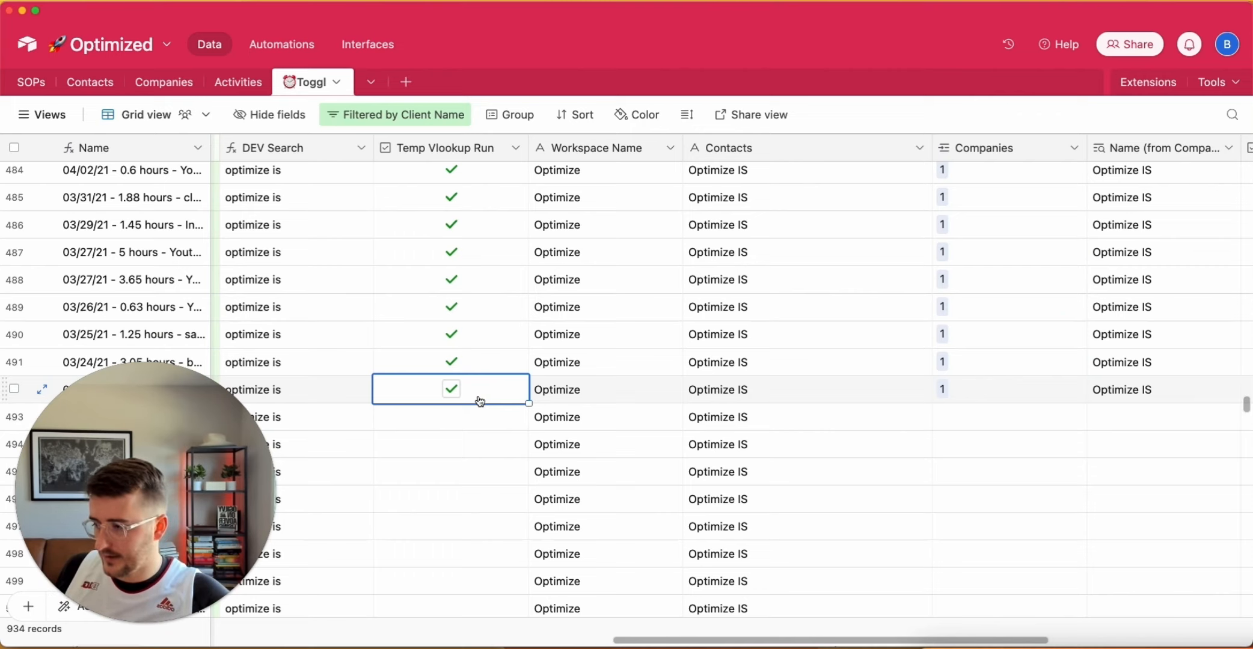
pyautogui.press('super+c')
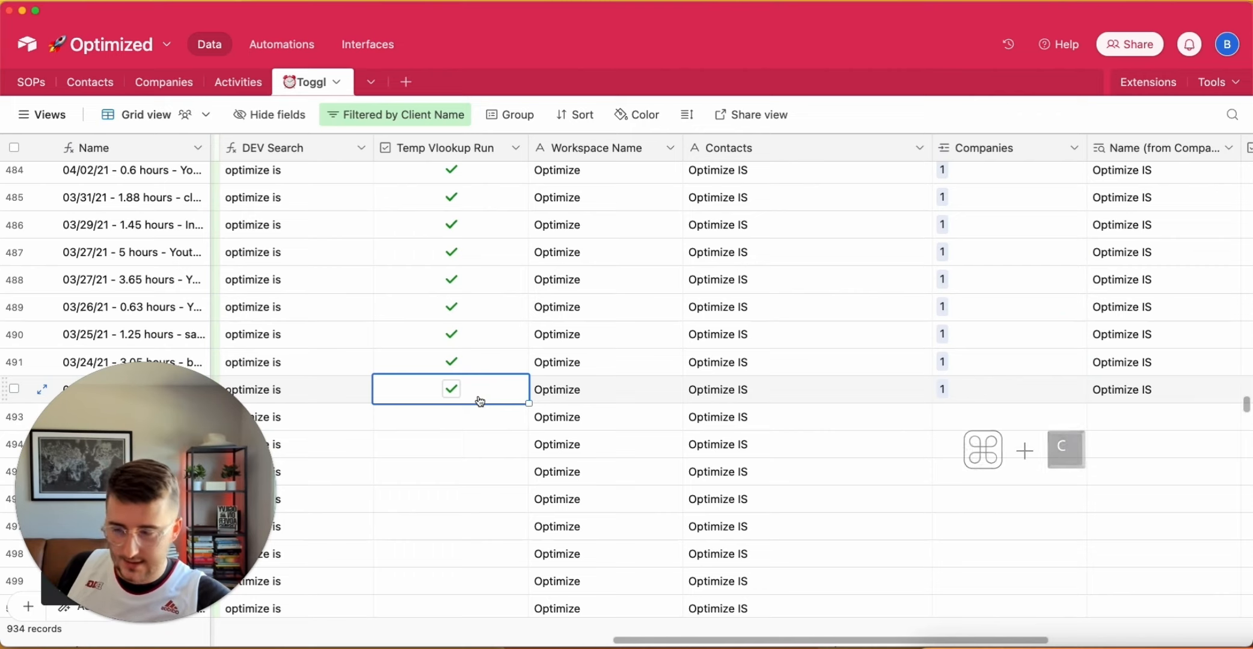
pyautogui.press('super+shift+Down')
pyautogui.press('super+shift+v')
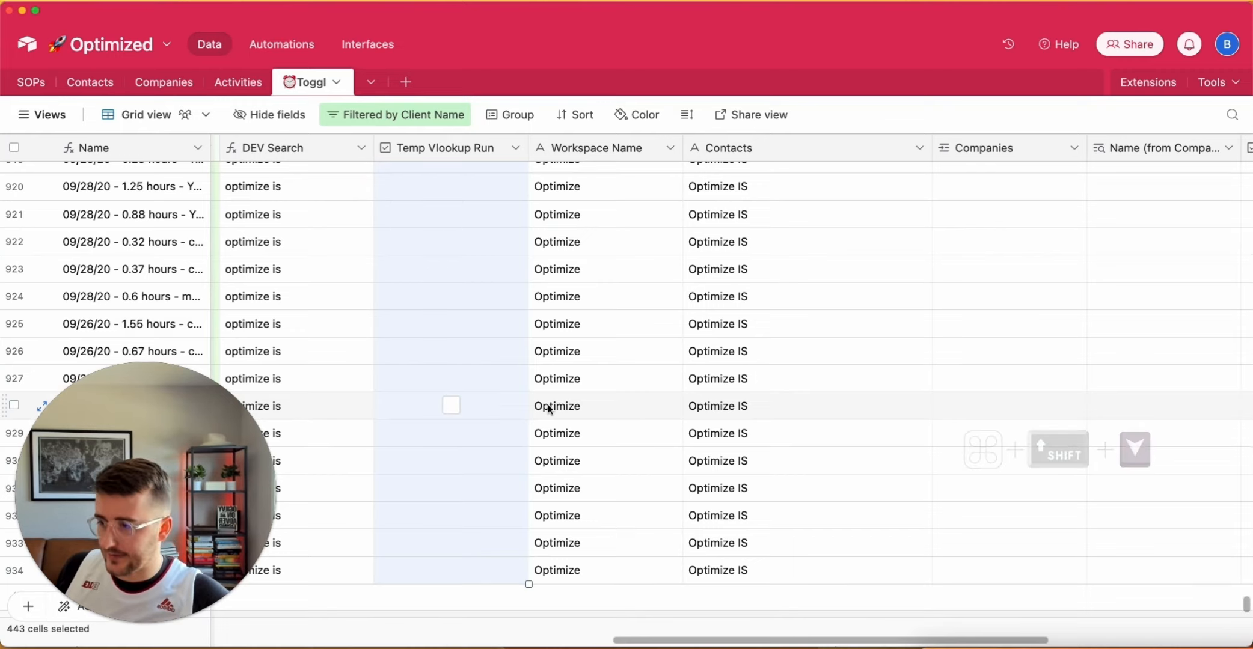
# Paste the checked Temp Vlookup Run value into the selected records through 934, and set the Companies field summary to Percent Filled.
pyautogui.press('super+v')
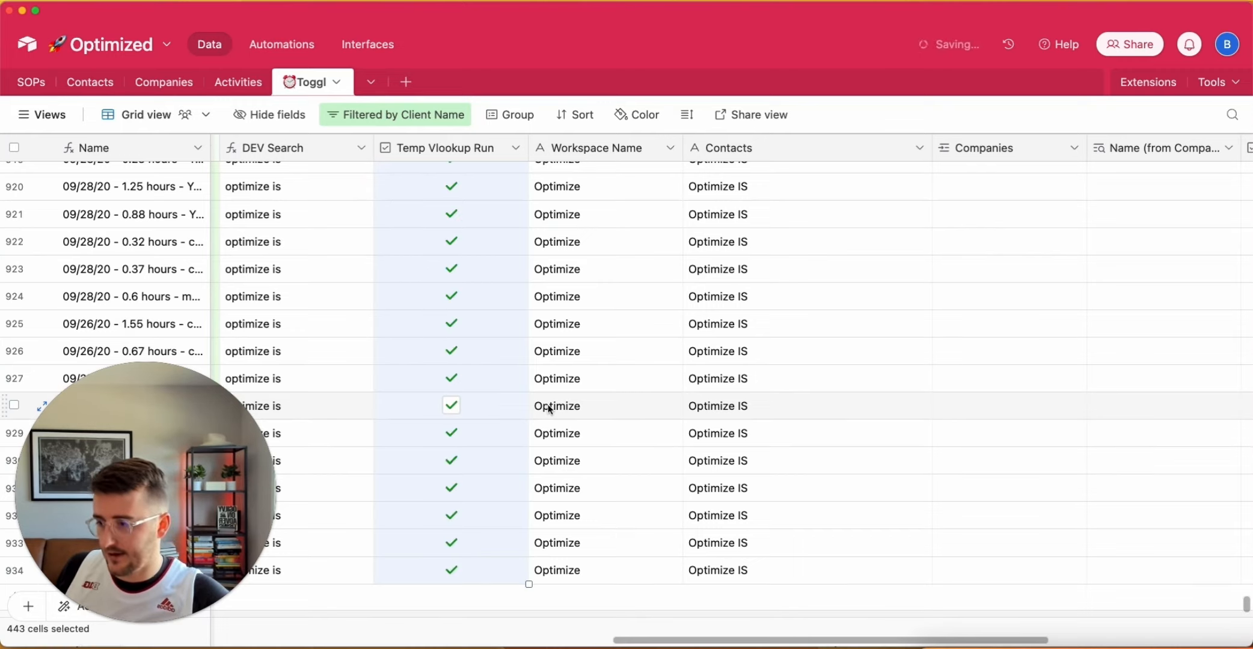
pyautogui.click(632, 350)
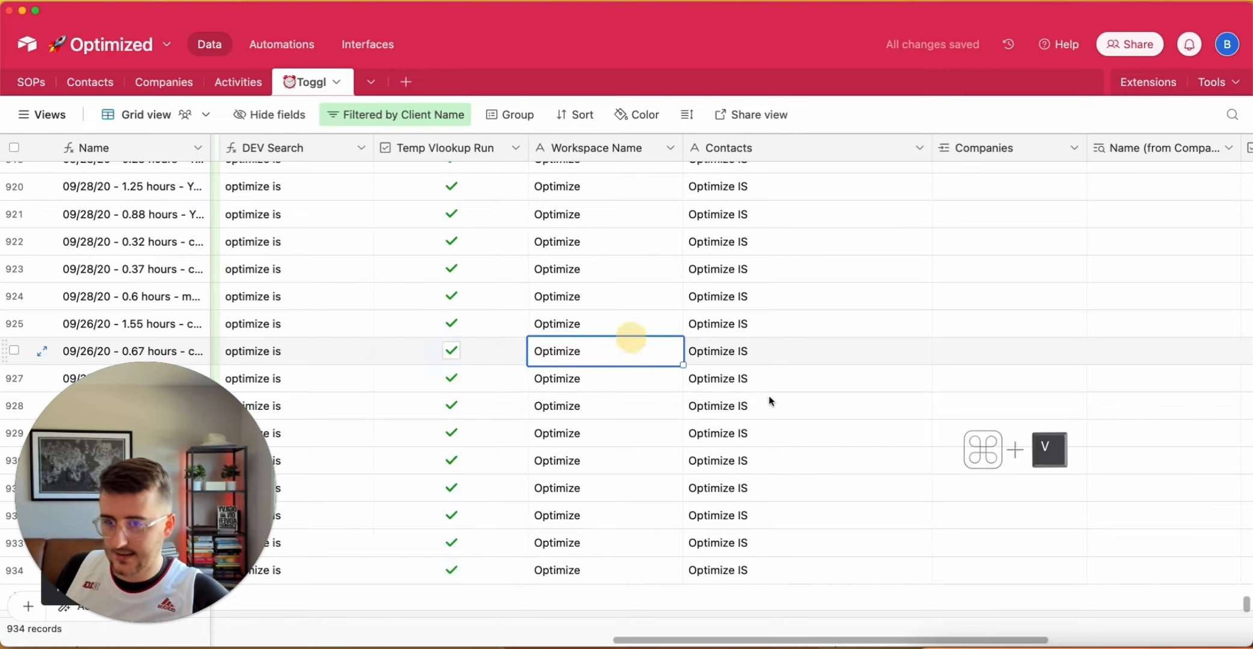
pyautogui.click(1041, 627)
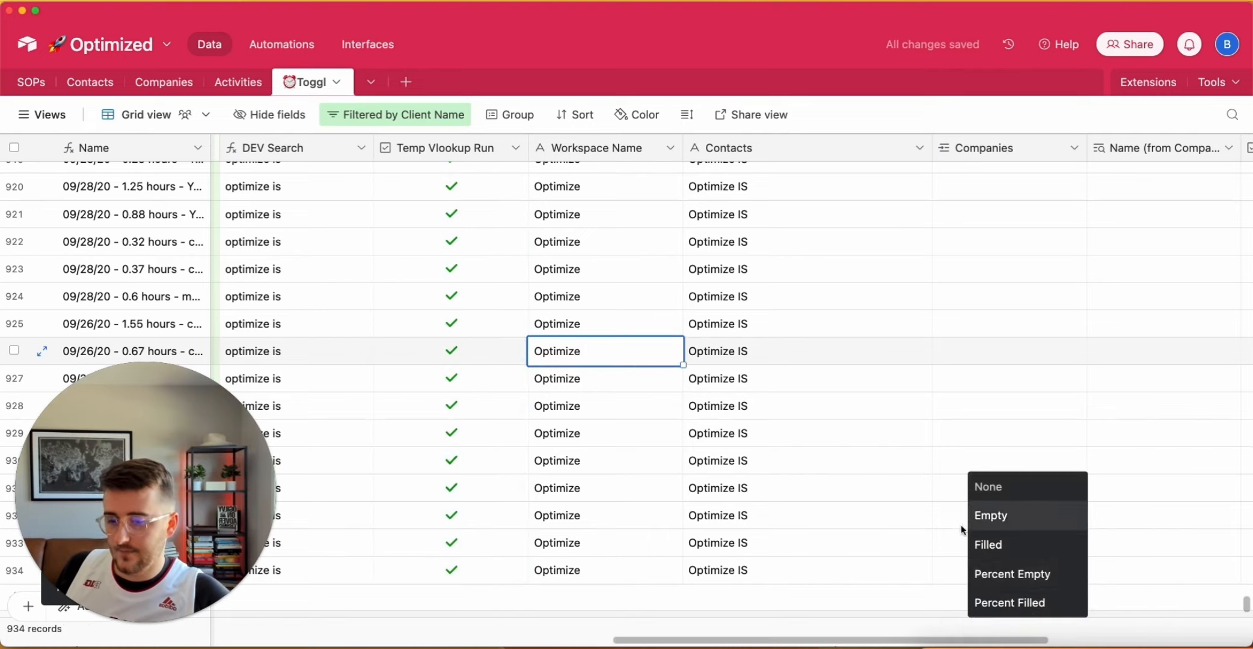
pyautogui.click(1024, 604)
pyautogui.click(812, 458)
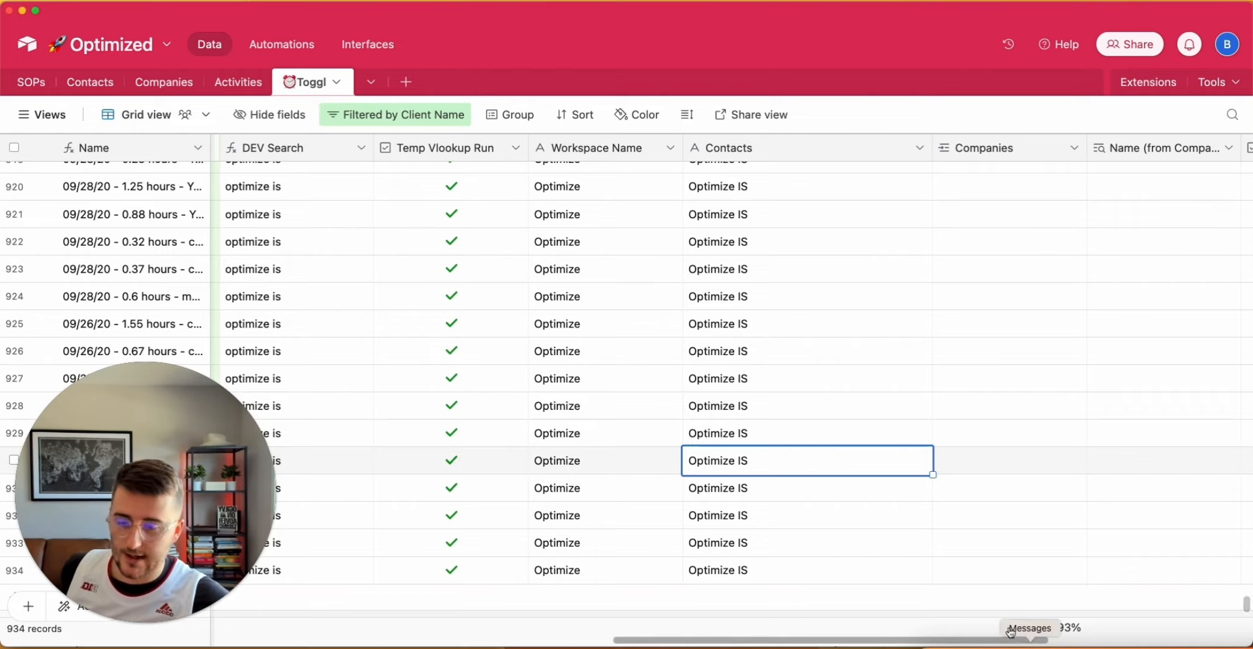
pyautogui.click(789, 509)
# Look over the Companies links of the optimize is records from the end of the Toggl table up to about record 571.
pyautogui.scroll(10, 790, 509)
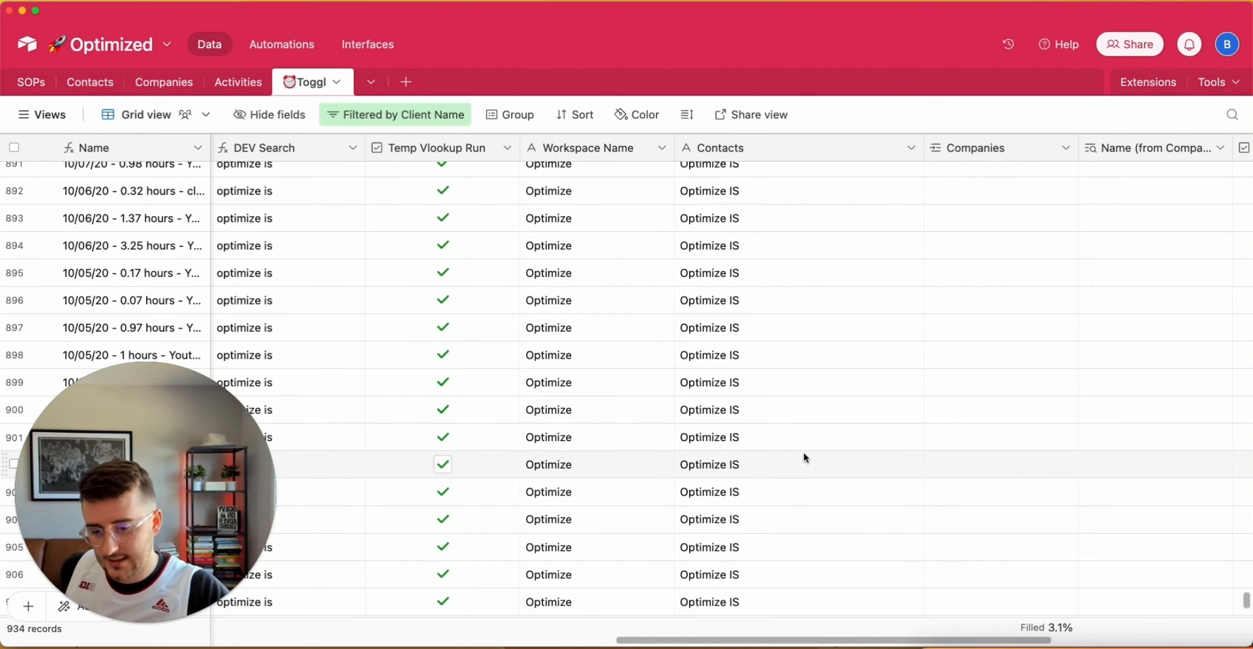
pyautogui.press('super+minus')
pyautogui.press('super+minus')
pyautogui.press('super+minus')
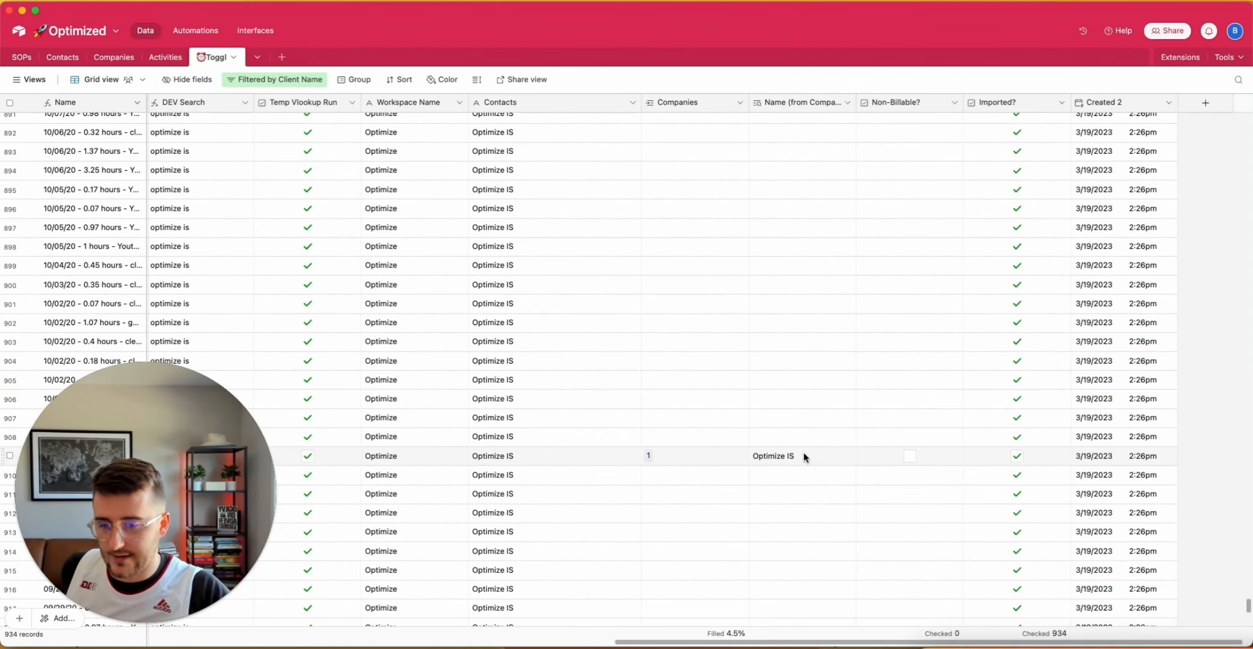
pyautogui.scroll(1, 804, 458)
pyautogui.scroll(10, 804, 457)
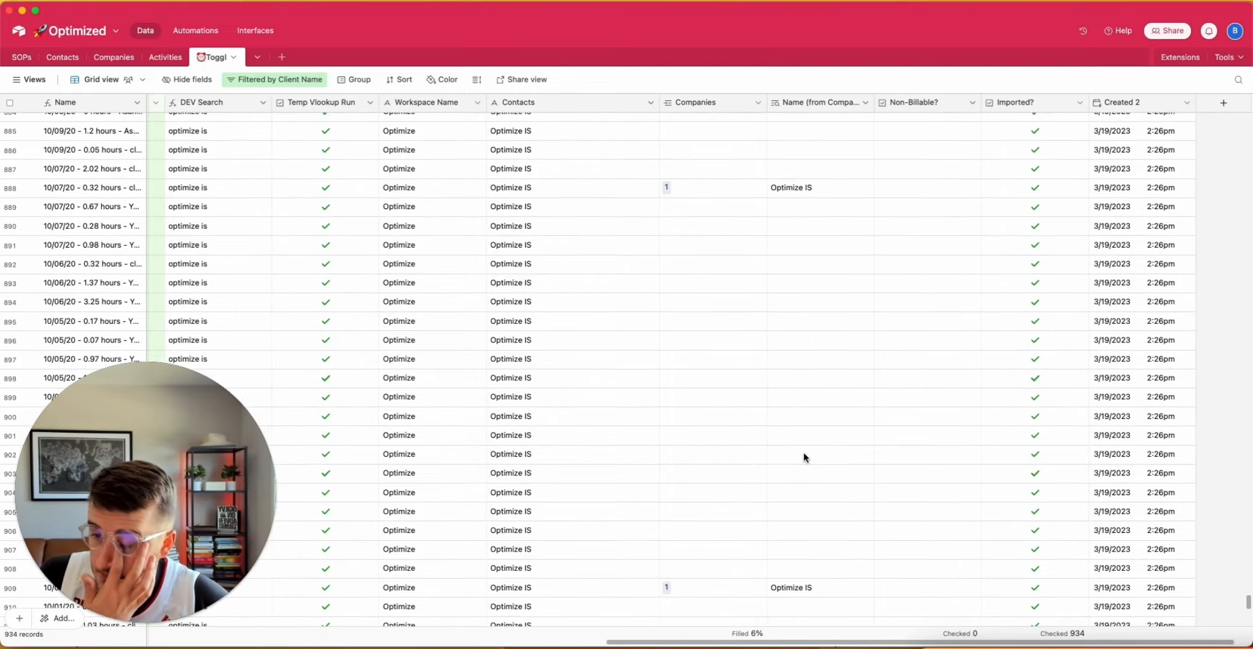
pyautogui.scroll(12, 804, 459)
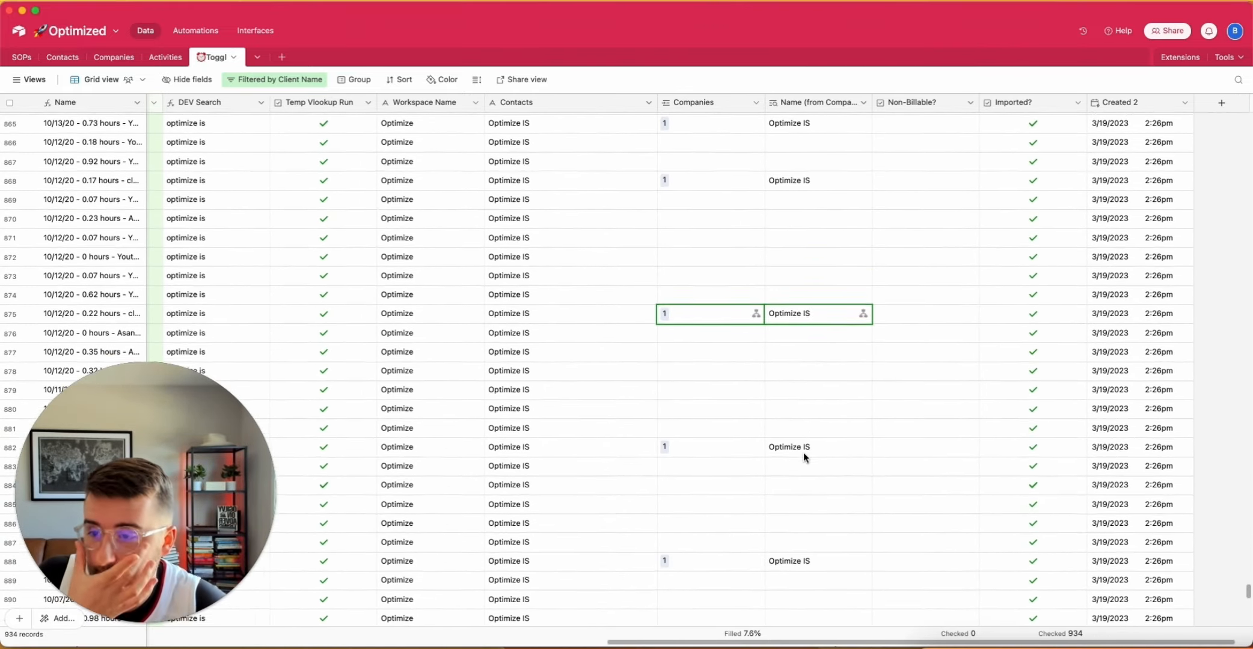
pyautogui.scroll(13, 804, 455)
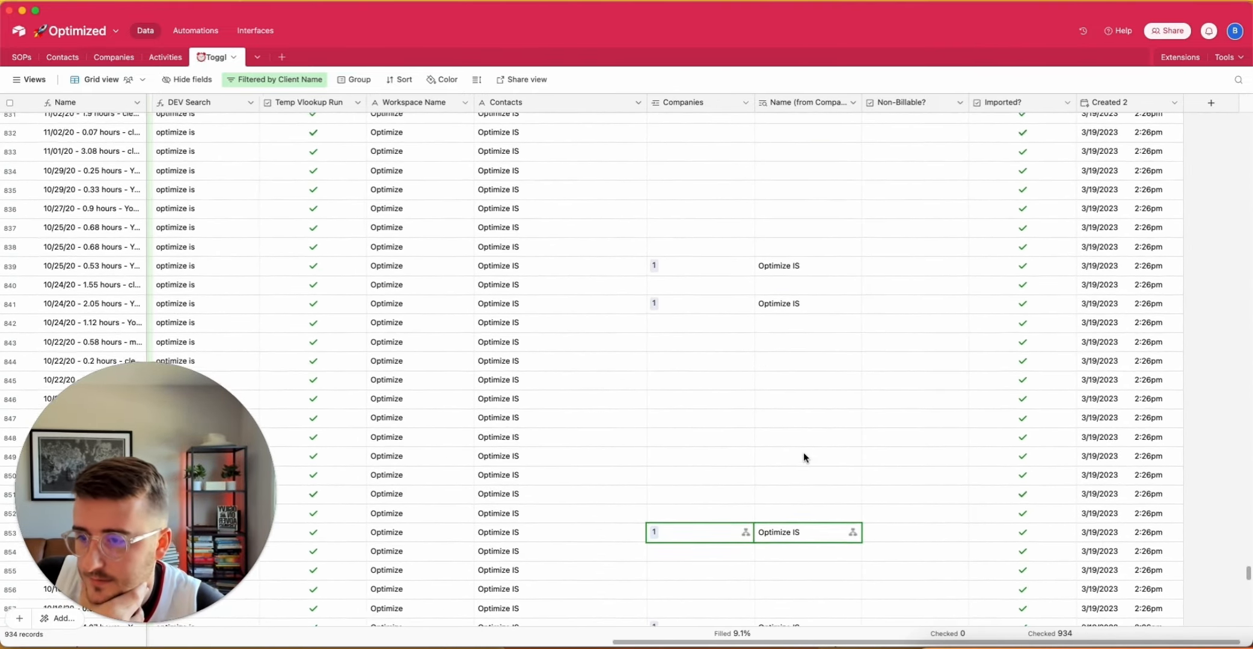
pyautogui.scroll(13, 804, 455)
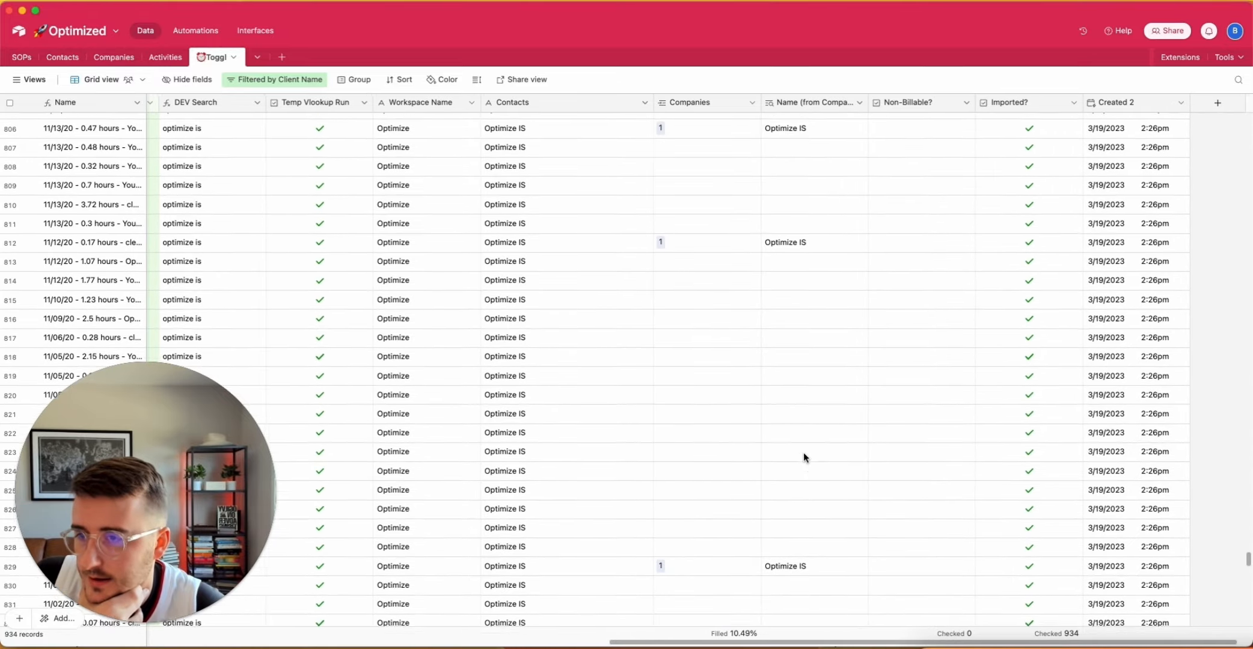
pyautogui.scroll(20, 804, 457)
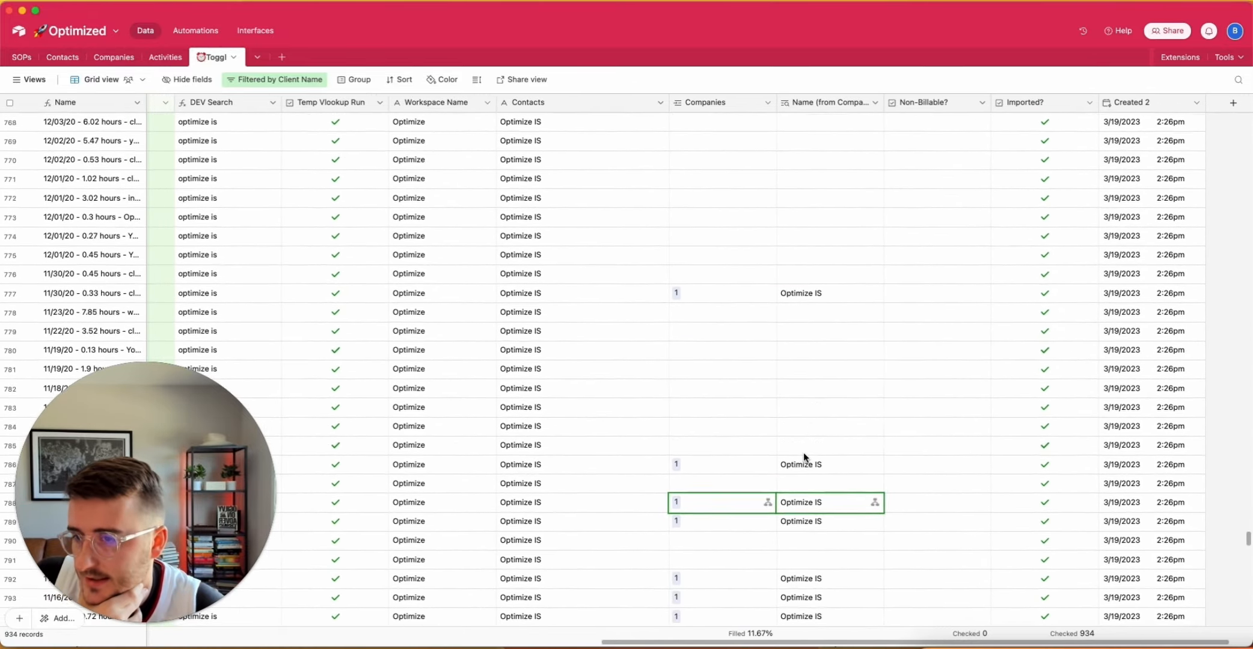
pyautogui.scroll(20, 804, 457)
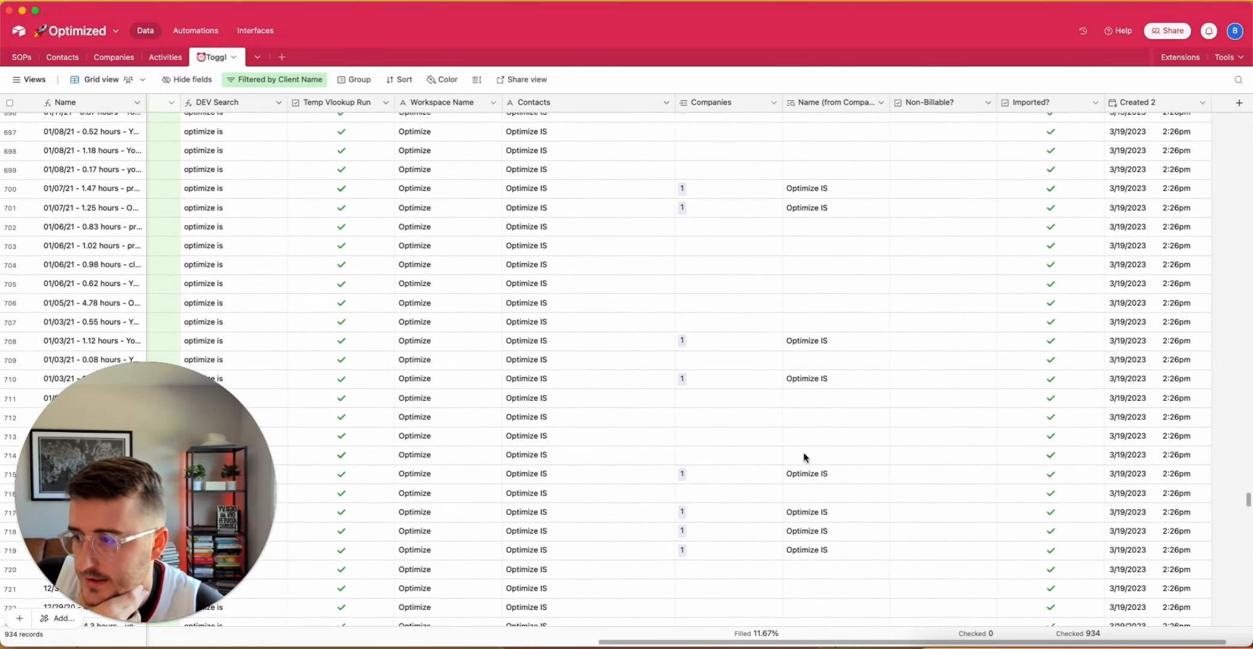
pyautogui.scroll(20, 804, 457)
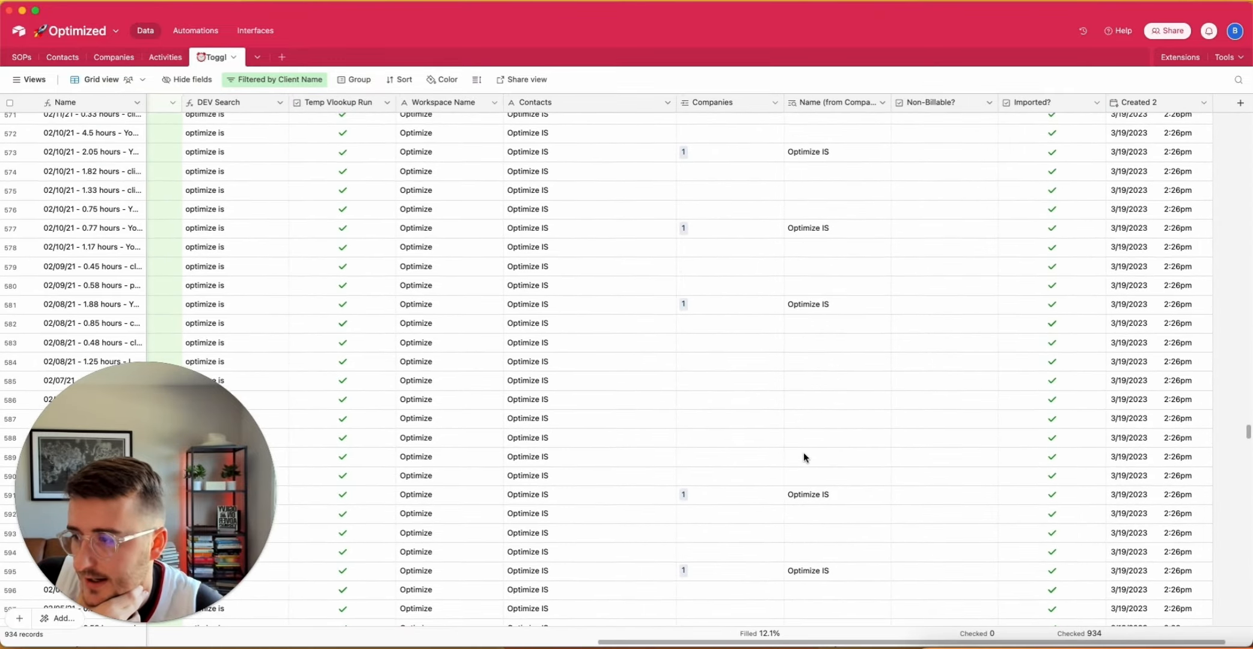
# Examine the Temp Vlookup Run and Companies values of the sales/biz dev, mkt and optimize is records between about 410 and 500.
pyautogui.scroll(-12, 804, 457)
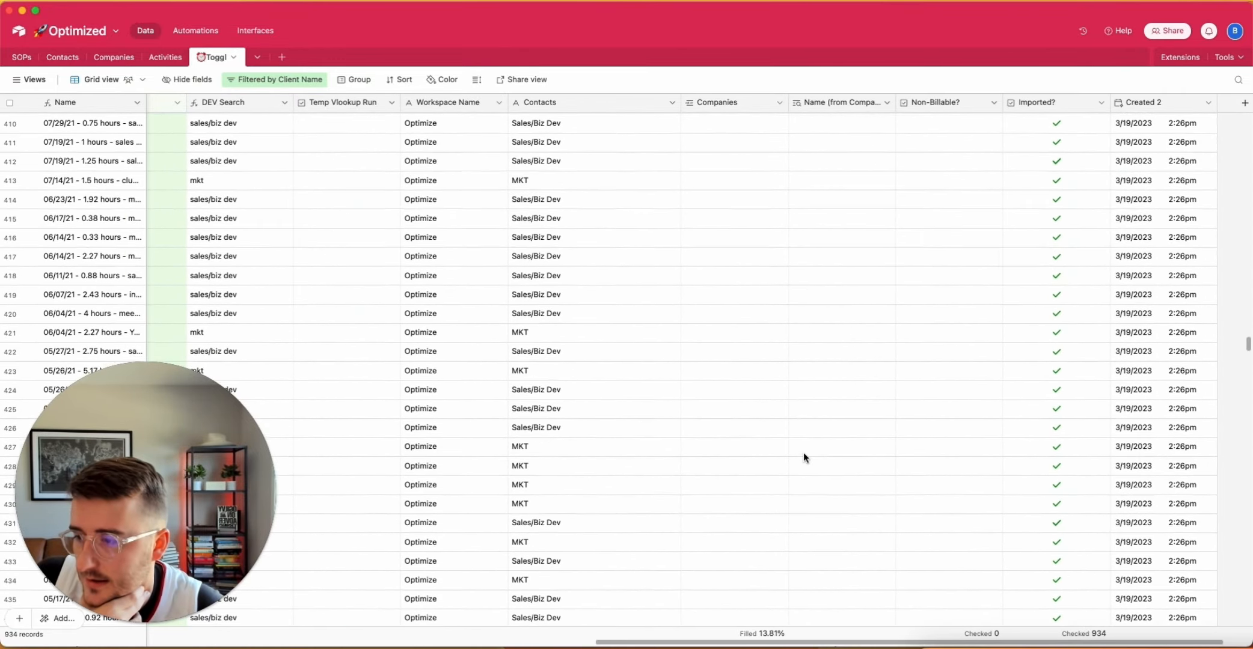
pyautogui.scroll(-15, 804, 457)
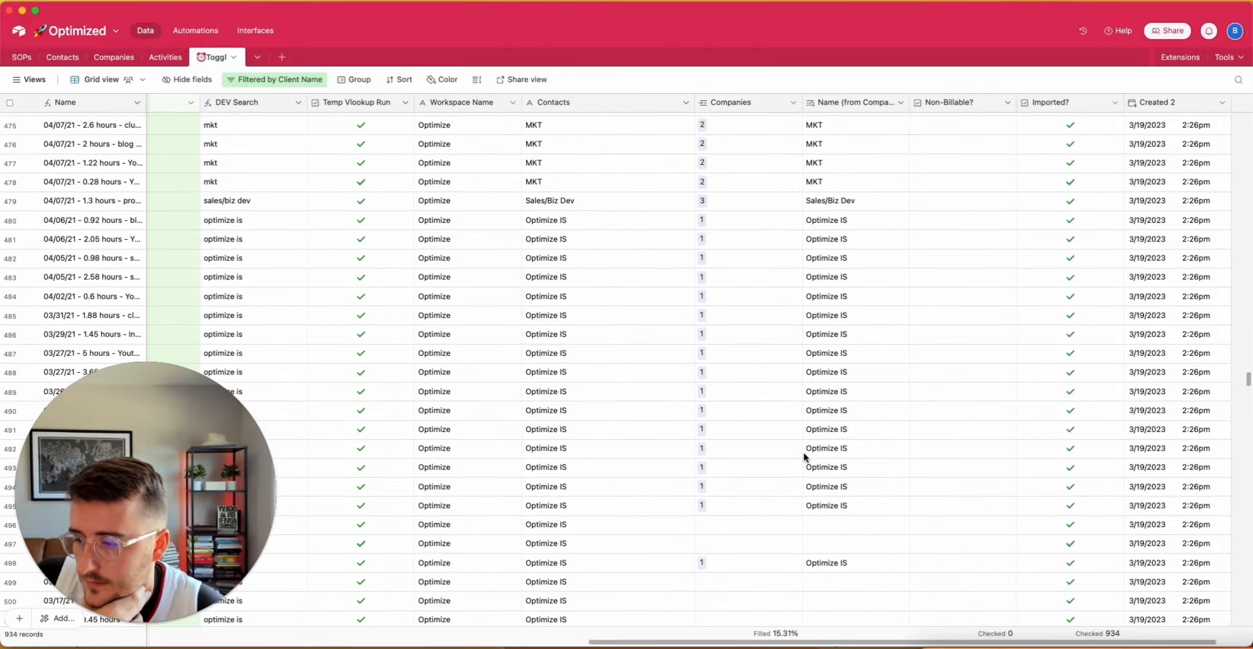
pyautogui.scroll(20, 804, 454)
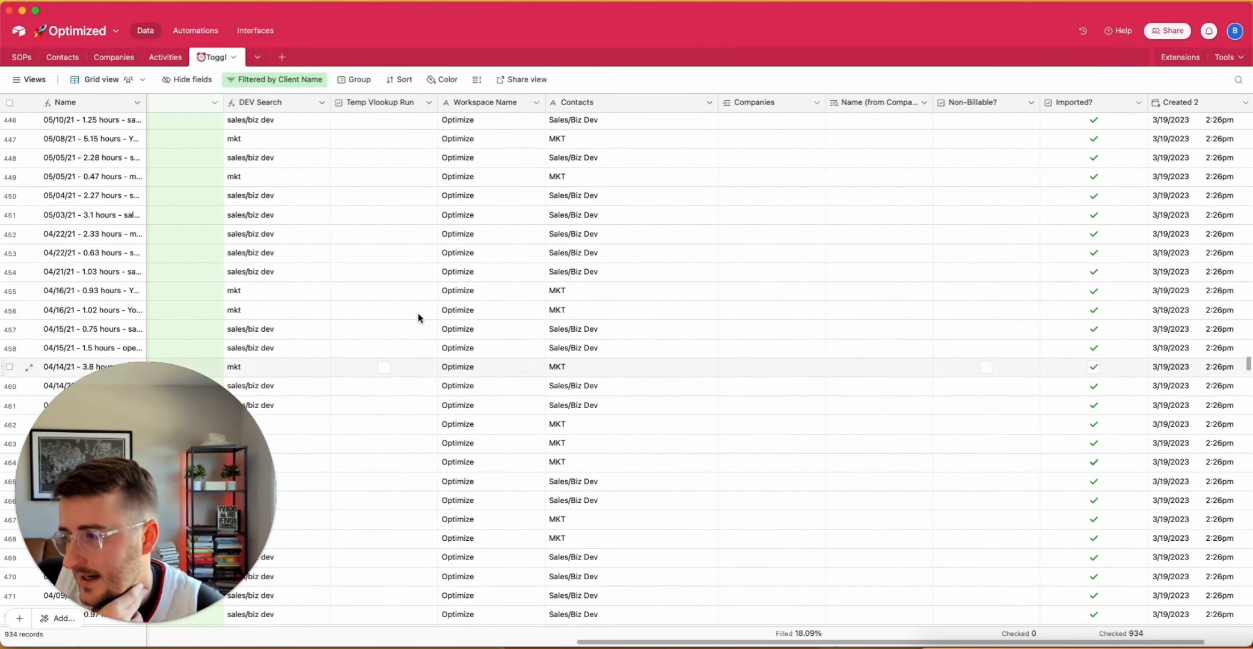
pyautogui.scroll(-2, 571, 357)
pyautogui.press('super+minus')
pyautogui.press('super+minus')
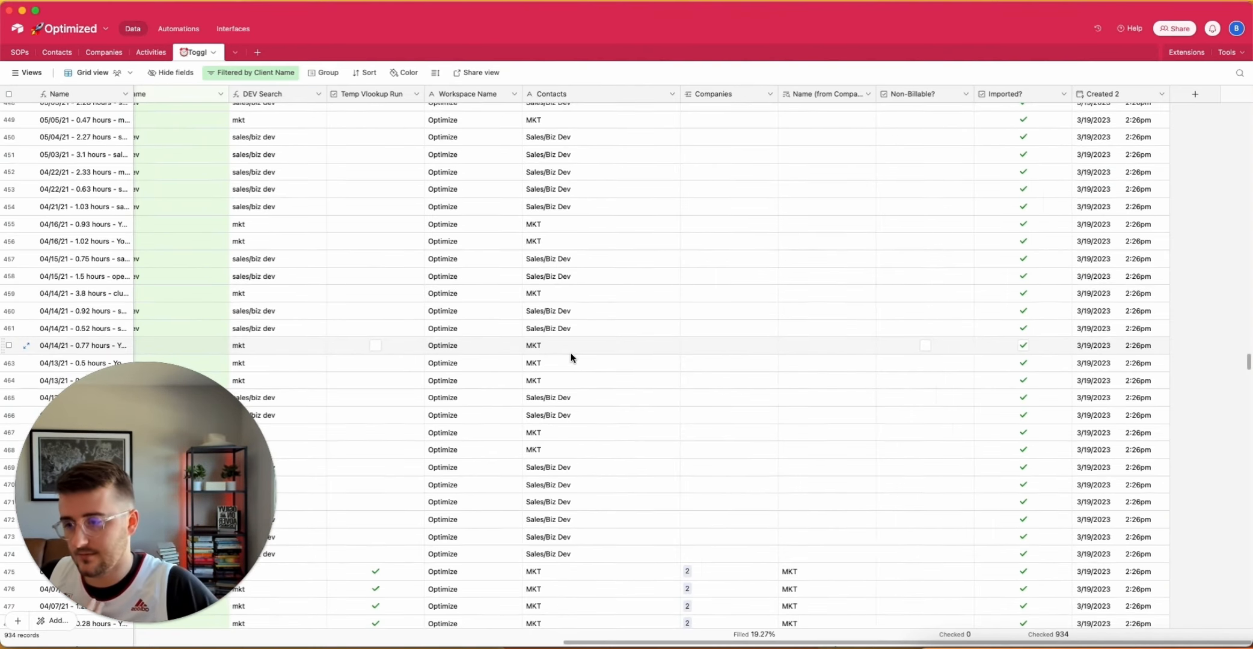
pyautogui.press('super+equal')
pyautogui.press('super+equal')
pyautogui.press('super+equal')
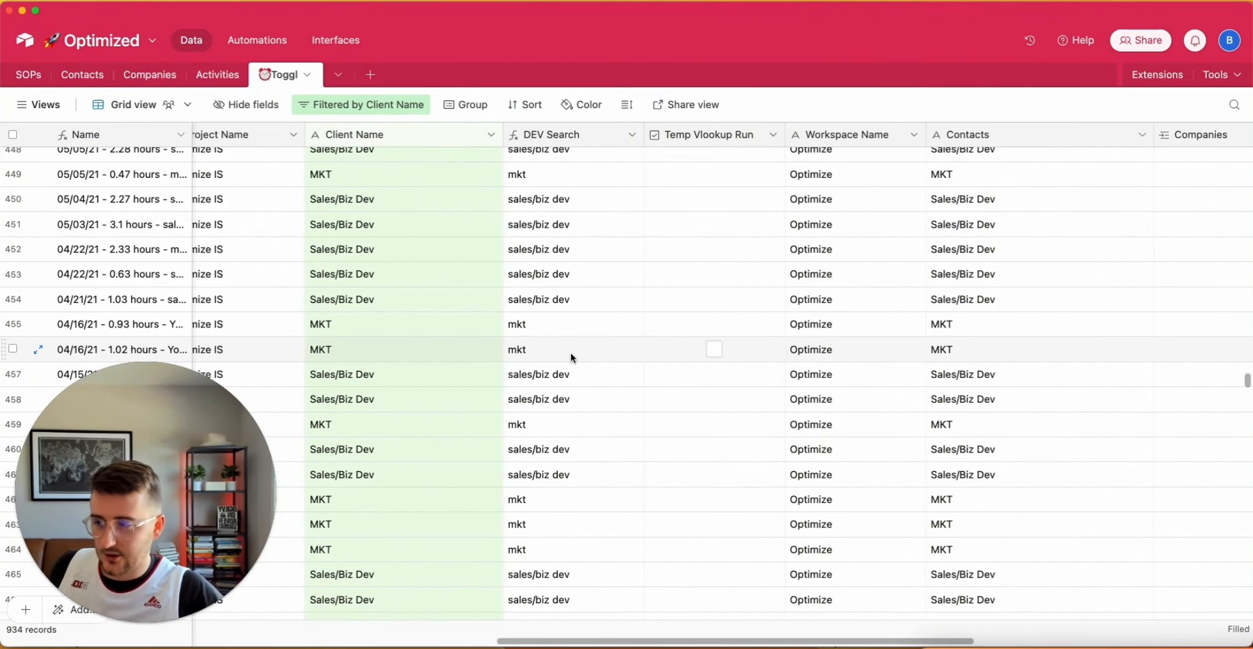
pyautogui.press('super+equal')
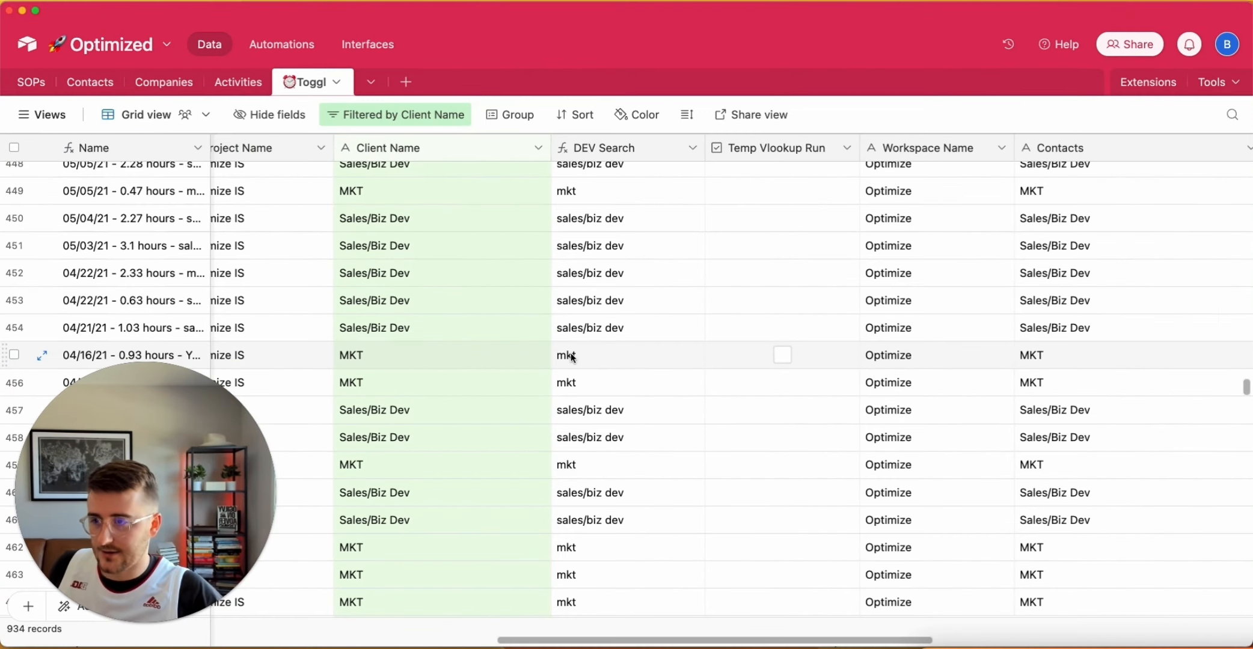